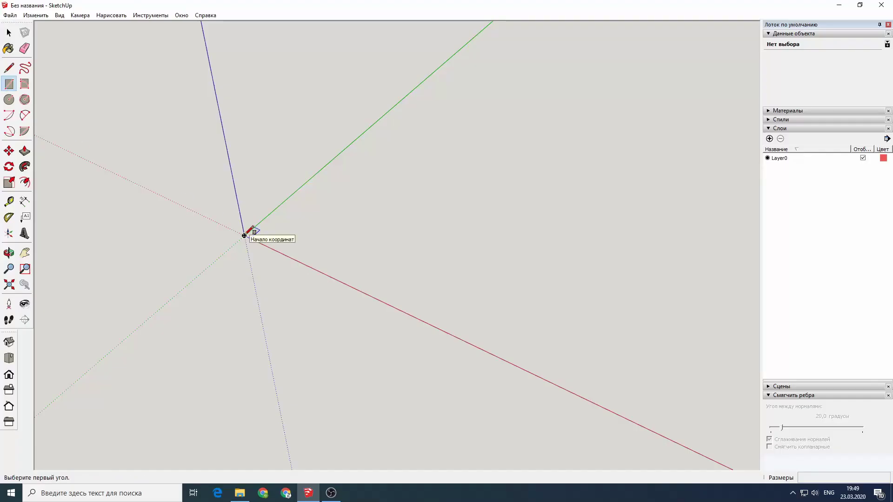
# Draw a rectangular face on the ground plane starting at the model origin.
pyautogui.click(245, 236)
pyautogui.write('525;31')
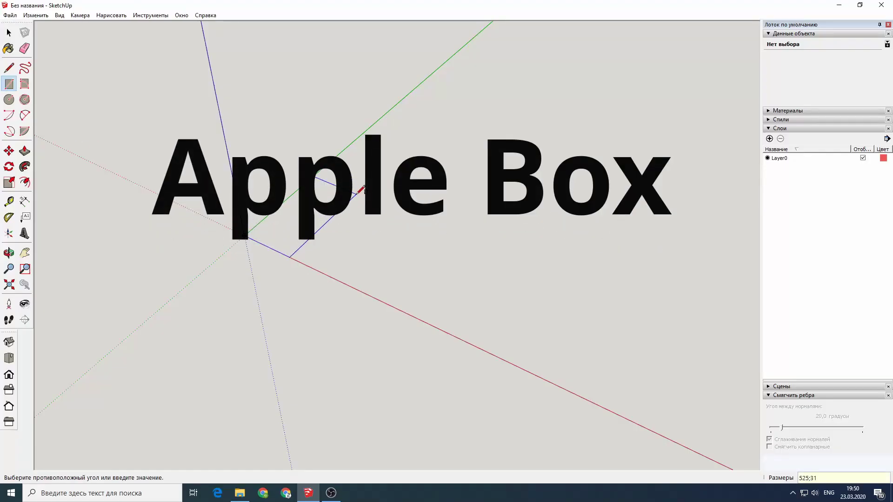
pyautogui.click(301, 239)
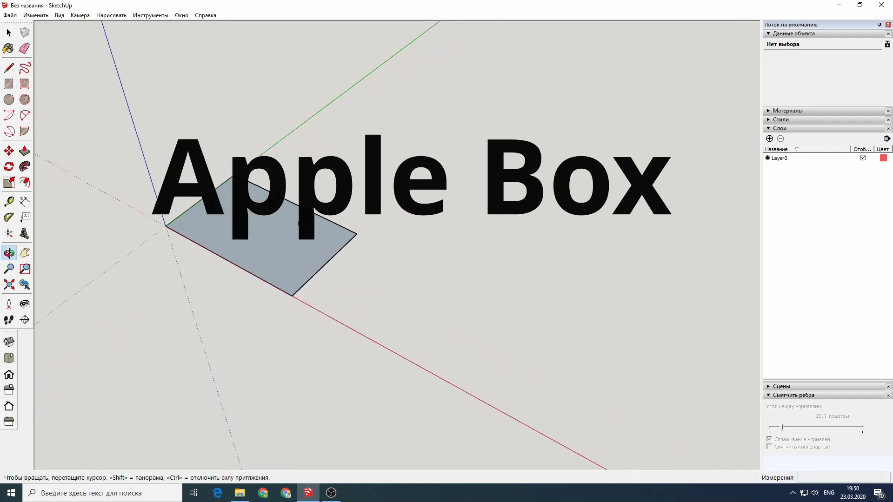
# Push/Pull the rectangle up 15 to form a thin board.
pyautogui.moveTo(274, 239); pyautogui.dragTo(110, 159, button='middle')
pyautogui.press('p')
pyautogui.click(314, 222)
pyautogui.write('15')
pyautogui.press('Return')
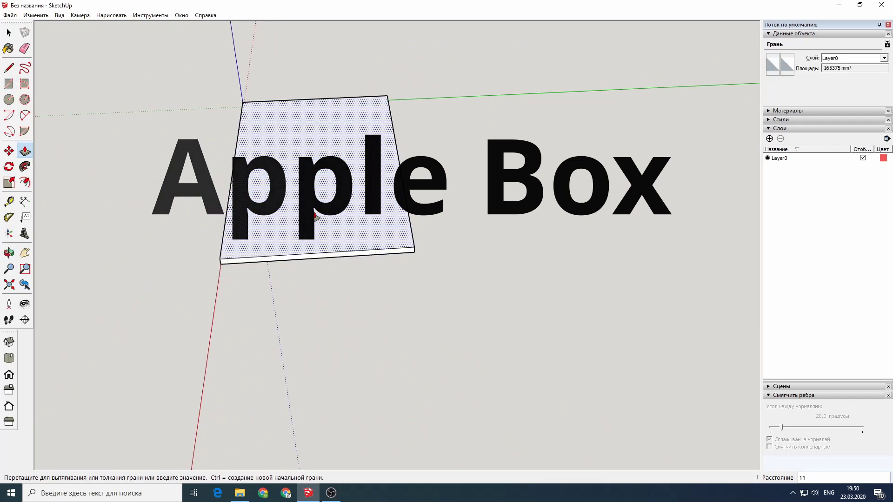
# Select the whole slab and make it a component.
pyautogui.click(13, 35)
pyautogui.scroll(-3, 261, 150)
pyautogui.moveTo(261, 149); pyautogui.dragTo(279, 139, button='middle')
pyautogui.moveTo(224, 130); pyautogui.dragTo(389, 225)
pyautogui.rightClick(329, 180)
pyautogui.click(379, 251)
pyautogui.click(459, 312)
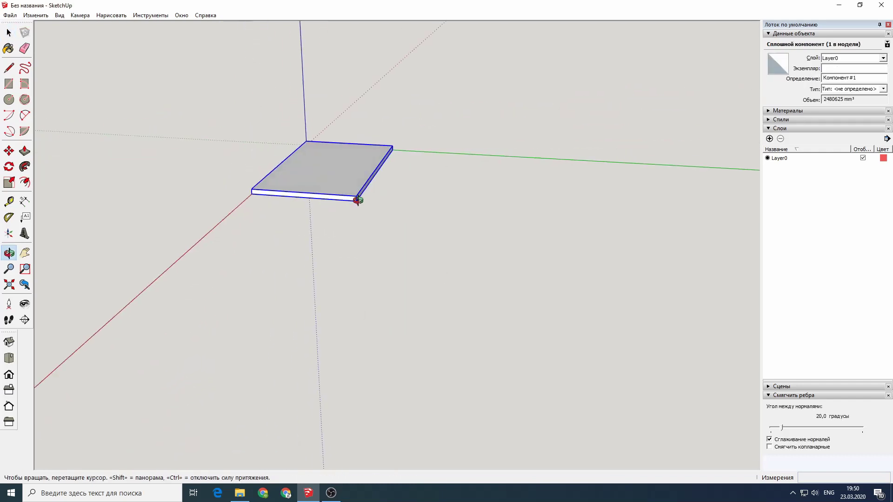
# Place a measuring guide line above the slab's edge.
pyautogui.moveTo(325, 233); pyautogui.dragTo(124, 174, button='middle')
pyautogui.scroll(3, 123, 174)
pyautogui.press('t')
pyautogui.click(386, 202)
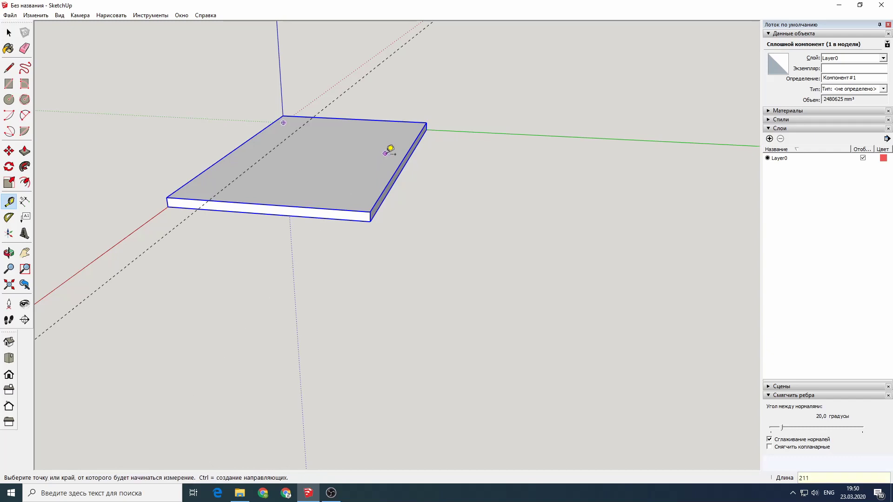
pyautogui.click(390, 149)
pyautogui.press('space')
# Copy the slab component straight upward to make the top board.
pyautogui.click(9, 151)
pyautogui.click(375, 206)
pyautogui.press('ctrl')
pyautogui.click(370, 70)
pyautogui.moveTo(261, 284); pyautogui.dragTo(299, 279, button='middle')
# Draw a vertical rectangle between the boards and push/pull it 15 thick.
pyautogui.press('r')
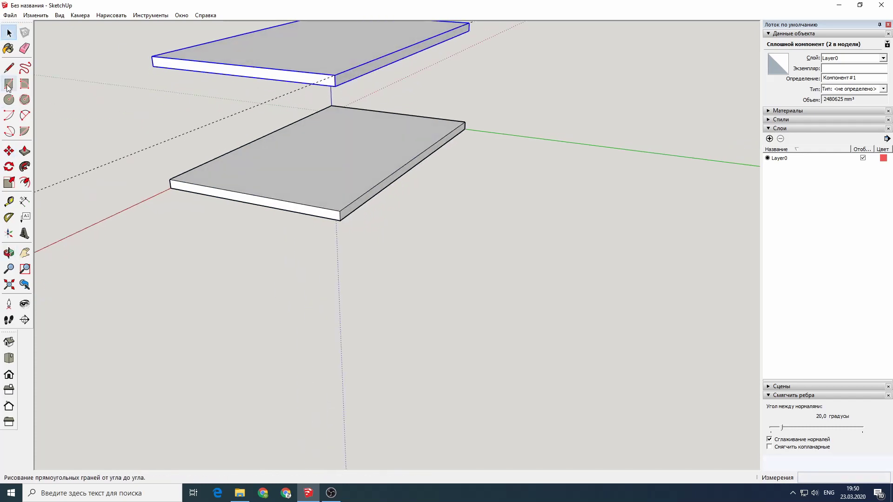
pyautogui.click(335, 86)
pyautogui.click(464, 123)
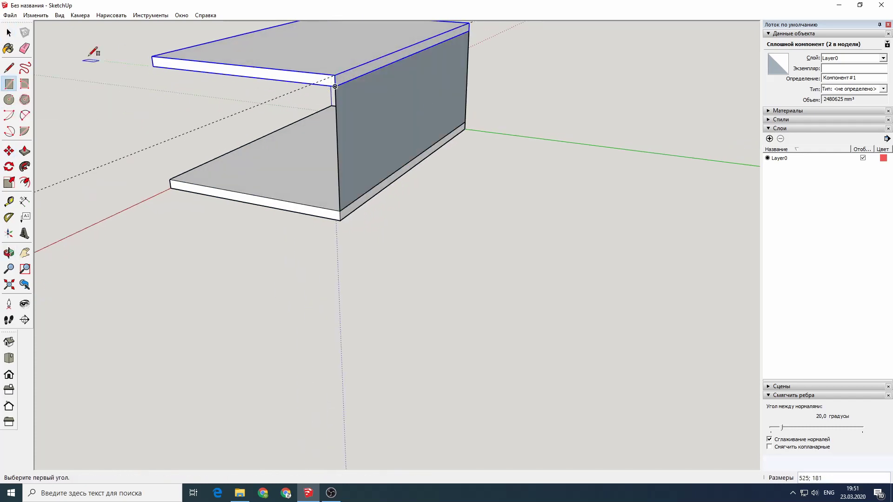
pyautogui.press('p')
pyautogui.click(412, 137)
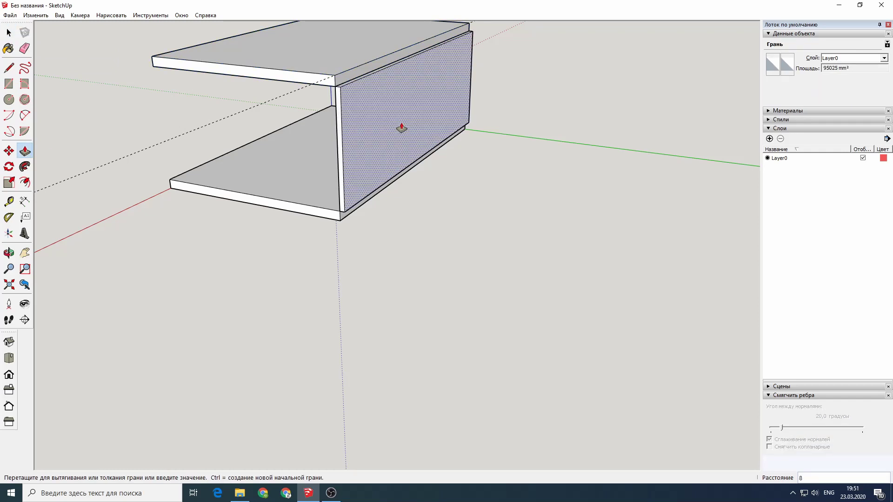
# Make the new vertical side panel a component.
pyautogui.click(9, 32)
pyautogui.moveTo(302, 144); pyautogui.dragTo(397, 130, button='middle')
pyautogui.tripleClick(396, 130)
pyautogui.rightClick(388, 144)
pyautogui.click(430, 213)
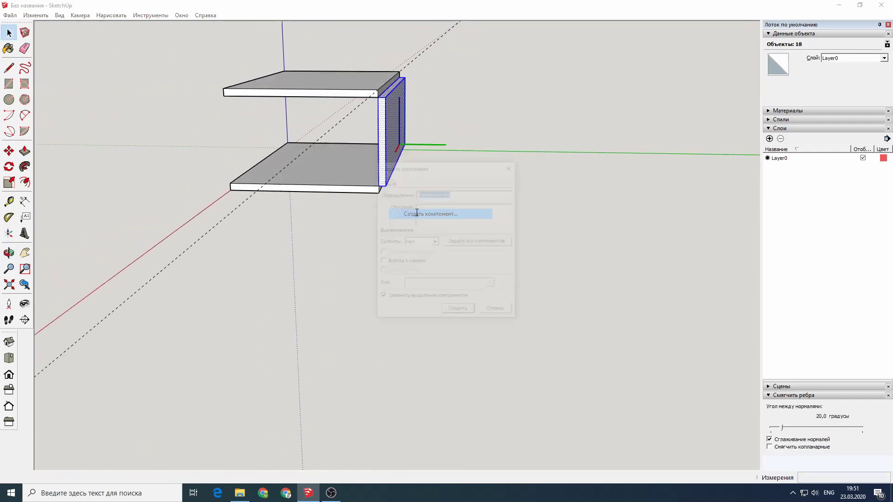
pyautogui.click(455, 310)
# Shift the side panel 15 into line, copy it to the left edge, and mirror the copy.
pyautogui.press('m')
pyautogui.scroll(2, 377, 175)
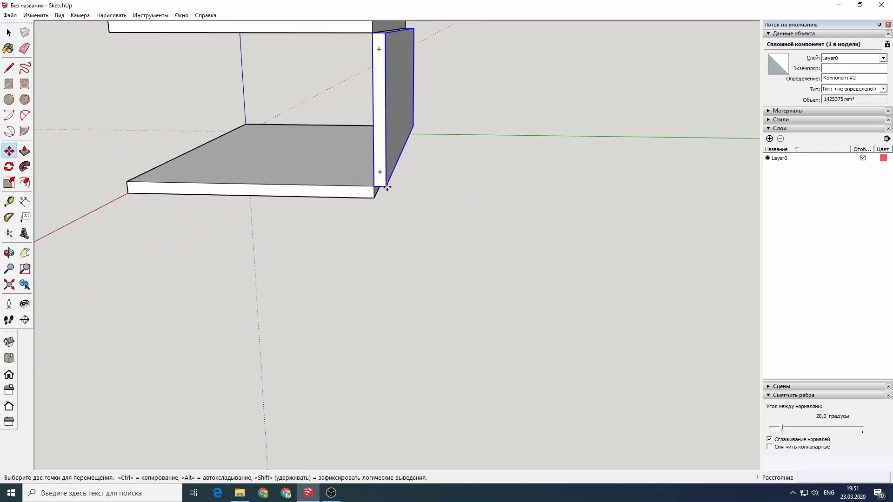
pyautogui.moveTo(387, 187); pyautogui.dragTo(379, 190)
pyautogui.press('ctrl')
pyautogui.click(374, 185)
pyautogui.click(127, 182)
pyautogui.press('space')
pyautogui.rightClick(128, 88)
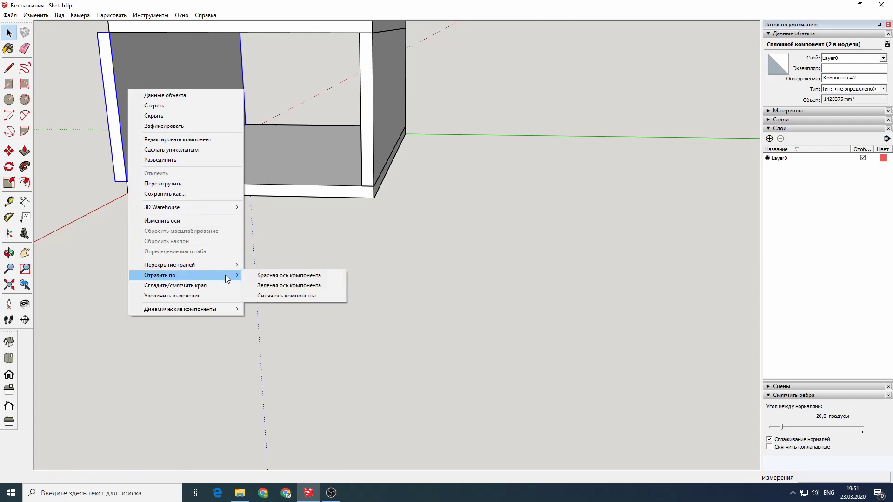
pyautogui.click(270, 284)
# Bring up the Flip Along options for the top board.
pyautogui.click(9, 151)
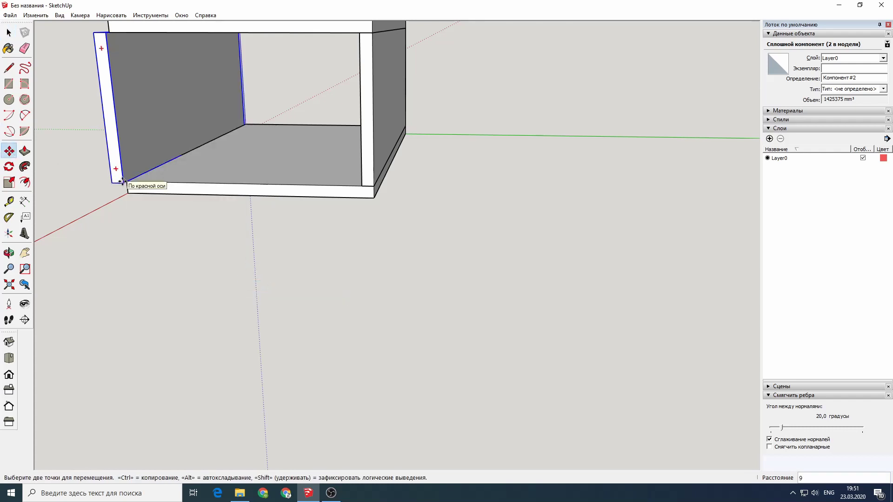
pyautogui.scroll(-3, 130, 168)
pyautogui.press('space')
pyautogui.rightClick(168, 86)
pyautogui.moveTo(199, 272)
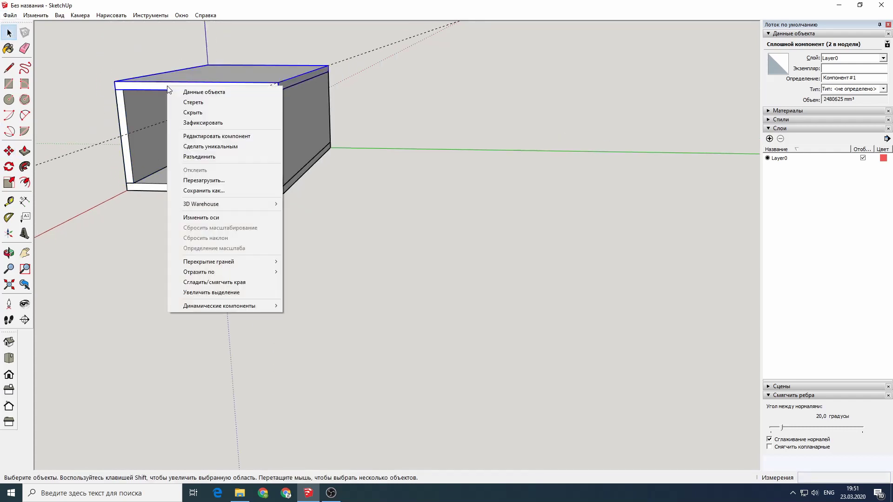
pyautogui.click(334, 280)
# Mirror the top board along an axis.
pyautogui.click(328, 189)
pyautogui.scroll(-1, 178, 163)
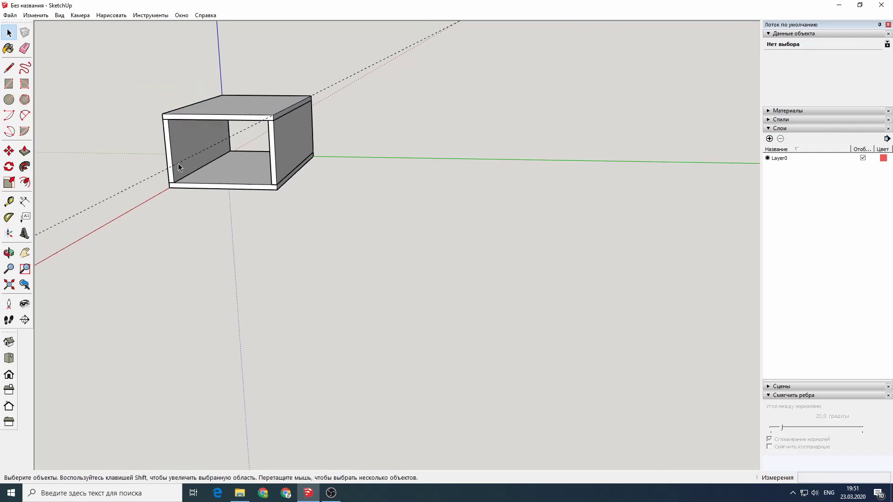
pyautogui.moveTo(163, 166)
pyautogui.mouseDown(button='middle')
pyautogui.moveTo(345, 120)
pyautogui.moveTo(329, 170)
pyautogui.mouseUp(button='middle')
# Copy a side panel inward and make the copy unique.
pyautogui.click(329, 170)
pyautogui.press('m')
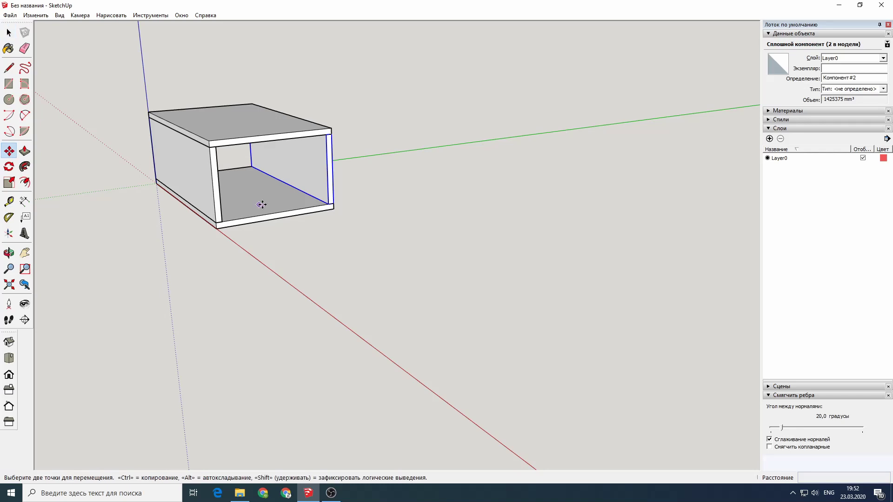
pyautogui.click(334, 203)
pyautogui.press('ctrl')
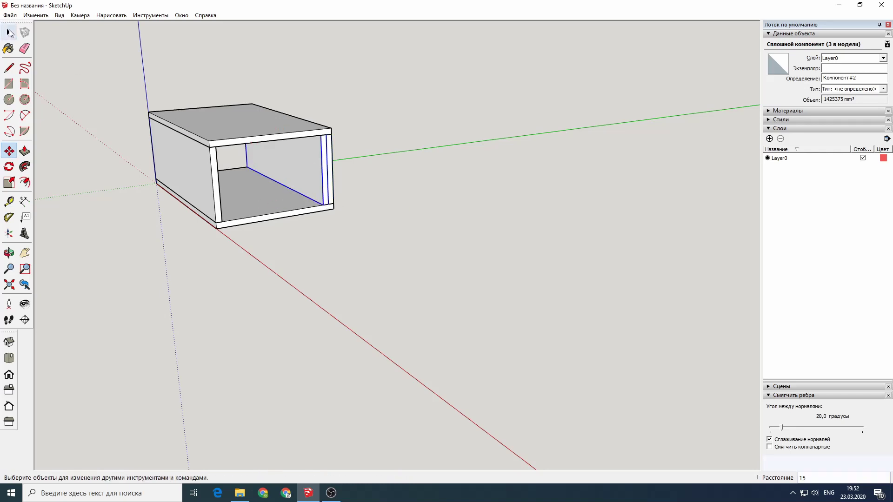
pyautogui.press('space')
pyautogui.rightClick(310, 172)
pyautogui.click(337, 232)
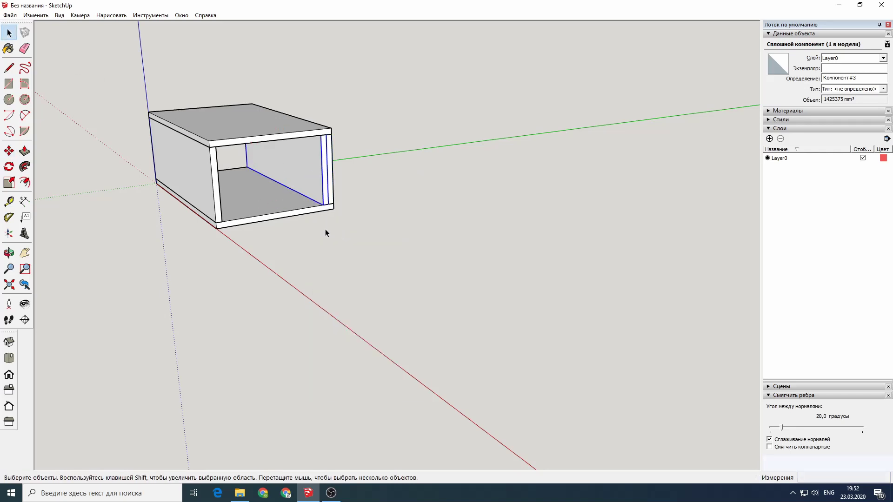
# Draw a rectangle on the box floor and raise it 15 as a bottom board.
pyautogui.scroll(-3, 349, 209)
pyautogui.scroll(6, 333, 174)
pyautogui.moveTo(333, 175); pyautogui.dragTo(281, 172, button='middle')
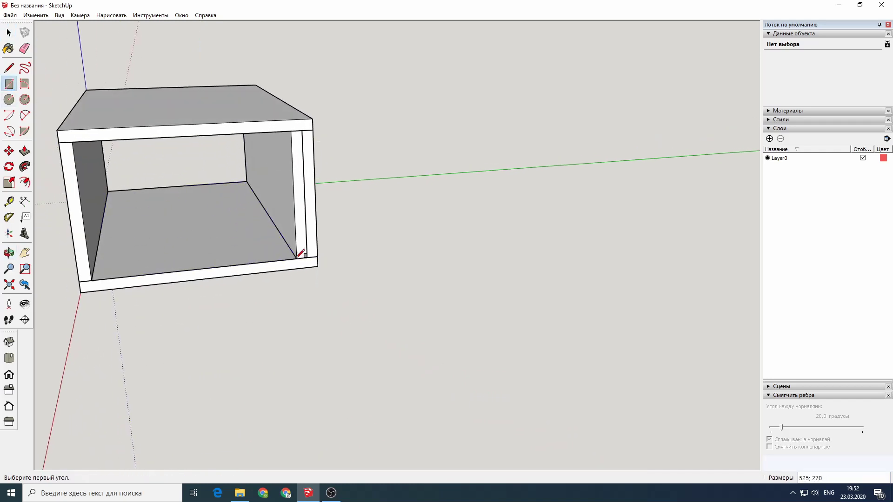
pyautogui.click(25, 151)
pyautogui.click(158, 215)
pyautogui.write('15')
pyautogui.press('Return')
# Select the new bottom board and make it a component.
pyautogui.moveTo(157, 215); pyautogui.dragTo(189, 159, button='middle')
pyautogui.press('space')
pyautogui.moveTo(94, 177); pyautogui.dragTo(294, 247)
pyautogui.rightClick(249, 228)
pyautogui.click(281, 288)
pyautogui.click(474, 313)
# Move the bottom board out beside the box.
pyautogui.moveTo(471, 315); pyautogui.dragTo(95, 195, button='middle')
pyautogui.press('m')
pyautogui.moveTo(138, 216); pyautogui.dragTo(325, 216)
pyautogui.press('space')
pyautogui.click(313, 180)
# Inside the loose board component, push its long front face back 30 to narrow it.
pyautogui.moveTo(313, 179); pyautogui.dragTo(410, 213, button='middle')
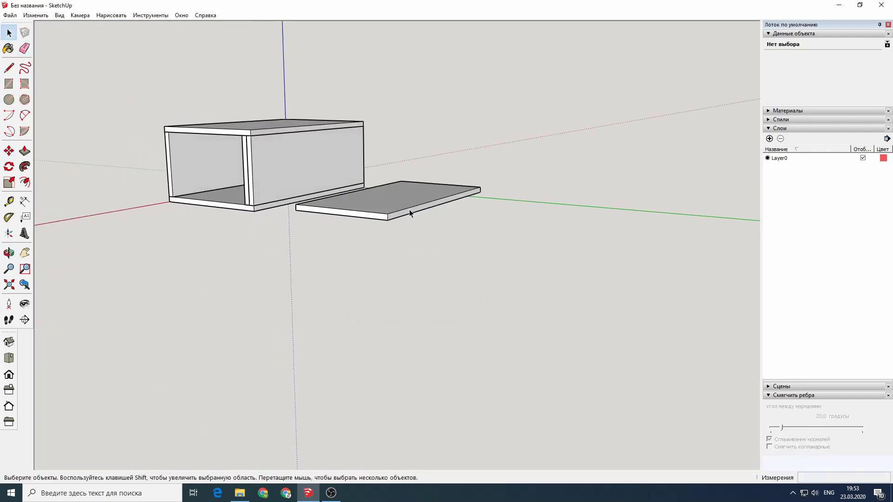
pyautogui.doubleClick(410, 213)
pyautogui.scroll(3, 404, 216)
pyautogui.click(399, 220)
pyautogui.write('p-2')
pyautogui.press('Return')
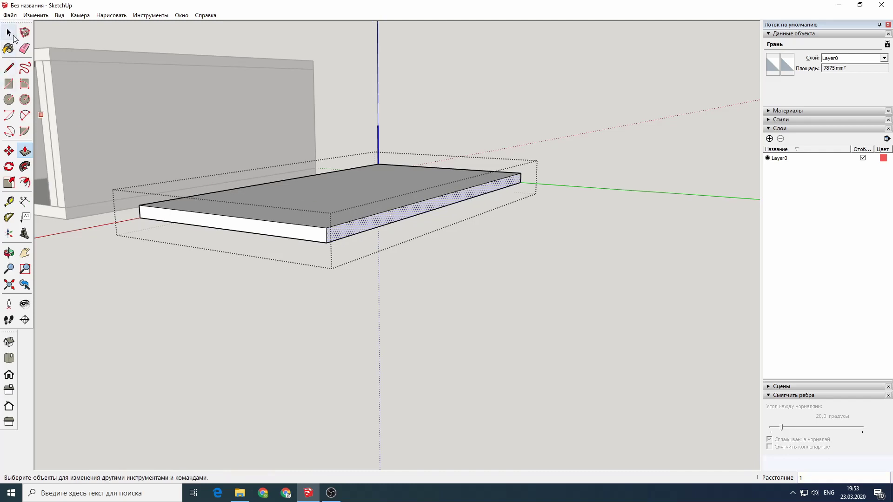
pyautogui.click(285, 236)
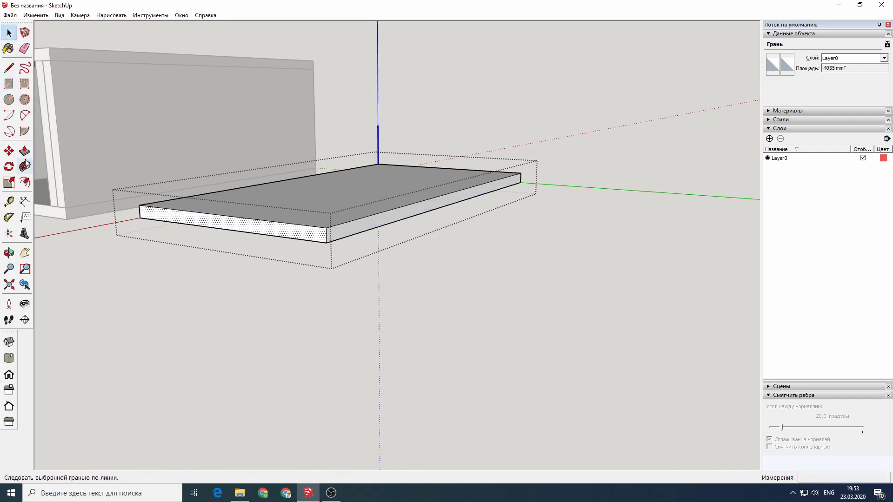
pyautogui.moveTo(227, 227); pyautogui.dragTo(238, 229)
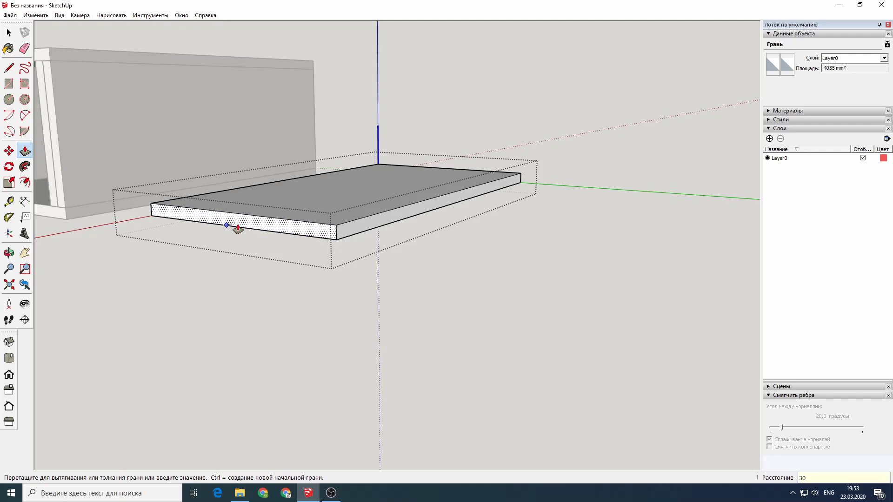
pyautogui.press('Return')
pyautogui.press('space')
# Copy the narrowed board 85 above the original using a measuring guide.
pyautogui.click(419, 117)
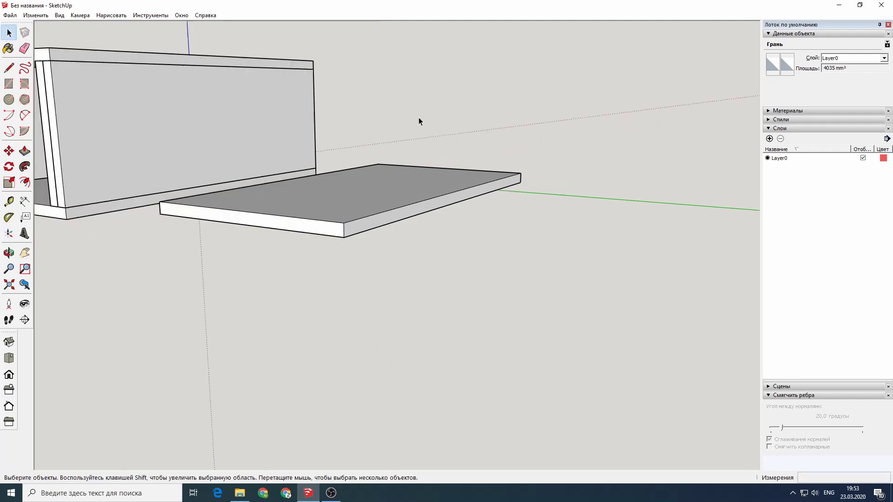
pyautogui.click(393, 209)
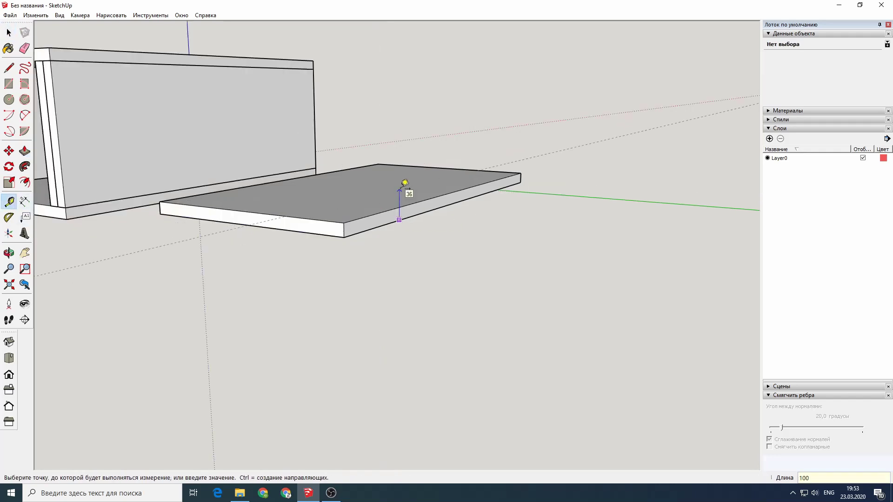
pyautogui.press('space')
pyautogui.press('m')
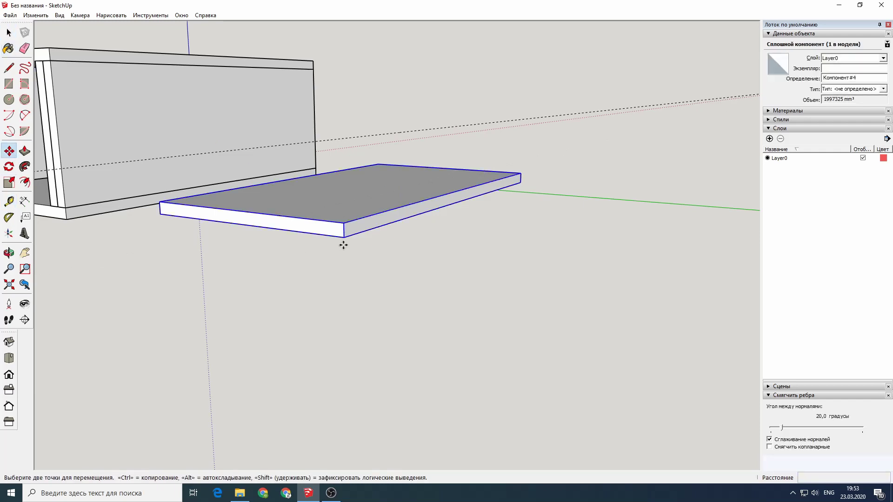
pyautogui.click(344, 224)
pyautogui.write('85')
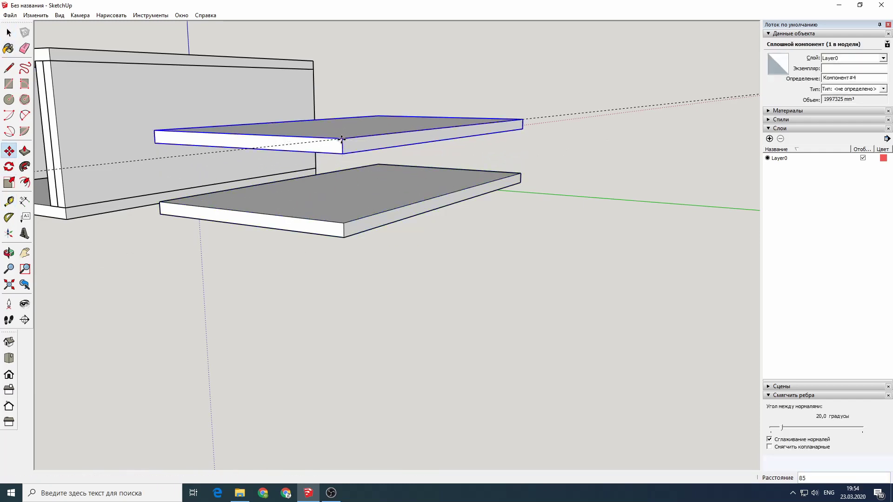
pyautogui.press('space')
pyautogui.rightClick(259, 138)
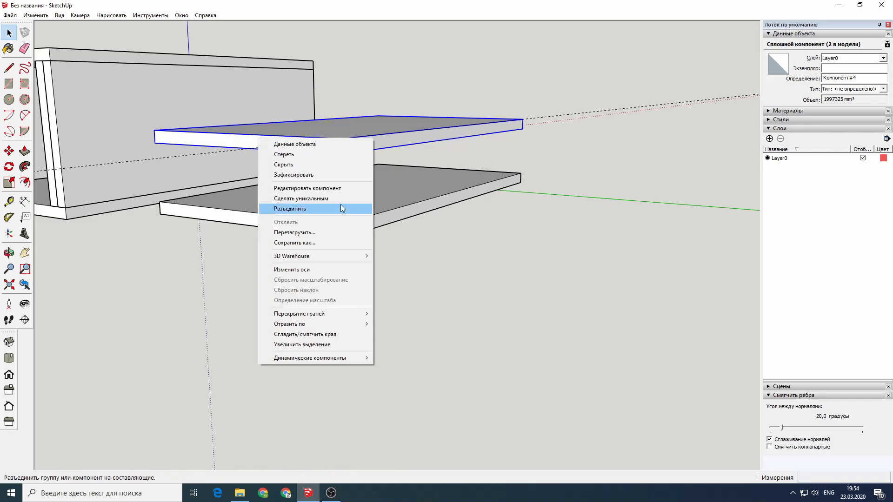
pyautogui.moveTo(289, 323)
pyautogui.click(412, 337)
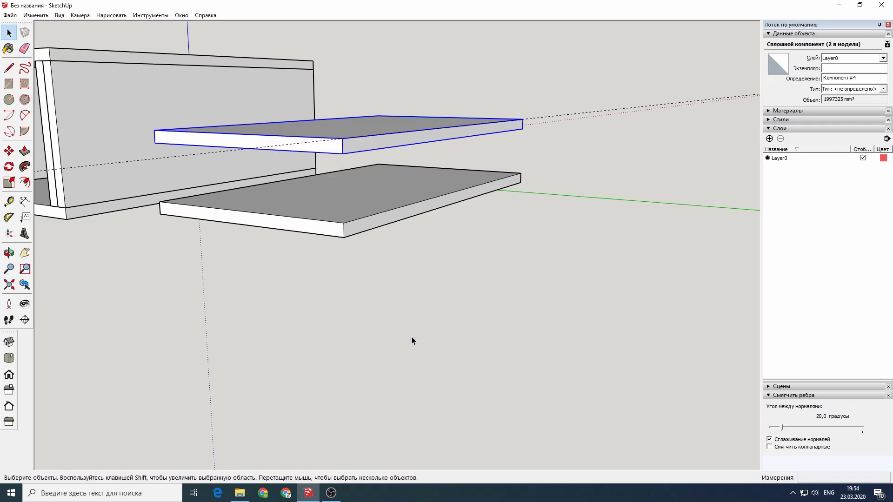
# Draw a front face joining the upper and lower boards.
pyautogui.click(12, 88)
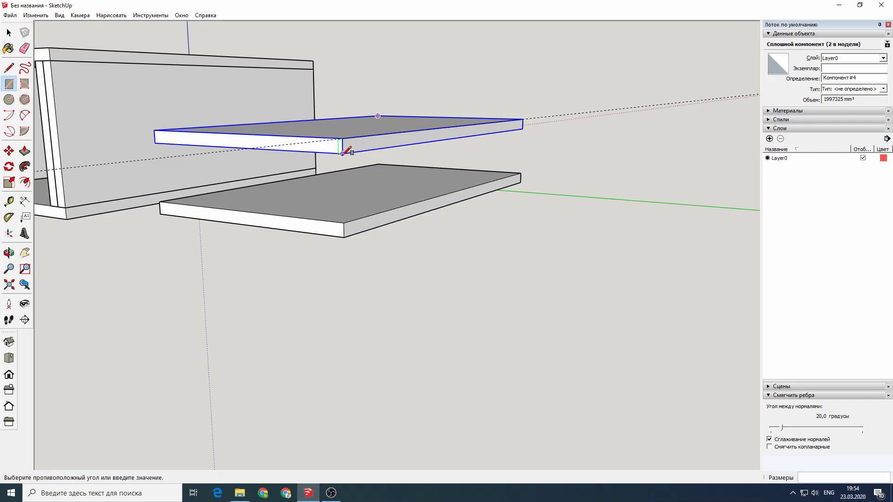
pyautogui.click(160, 202)
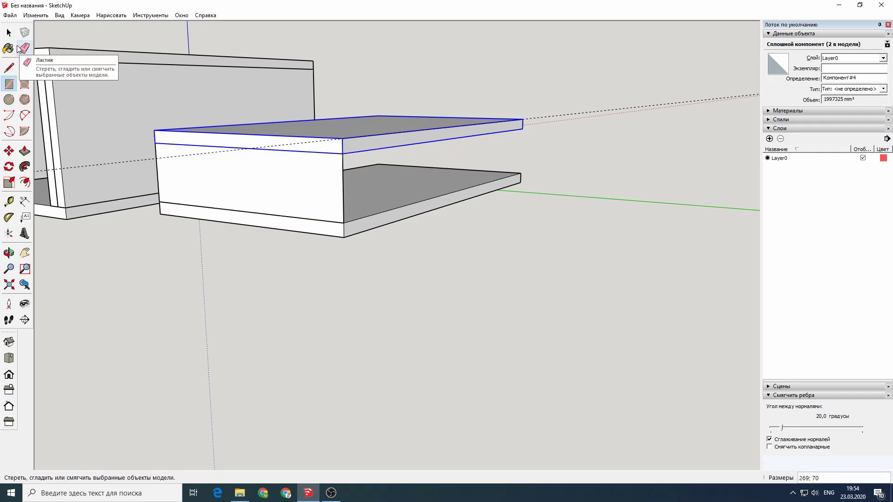
pyautogui.click(25, 151)
pyautogui.click(304, 189)
# Extrude the front face 15 and make the drawer box parts a component.
pyautogui.write('5')
pyautogui.press('Return')
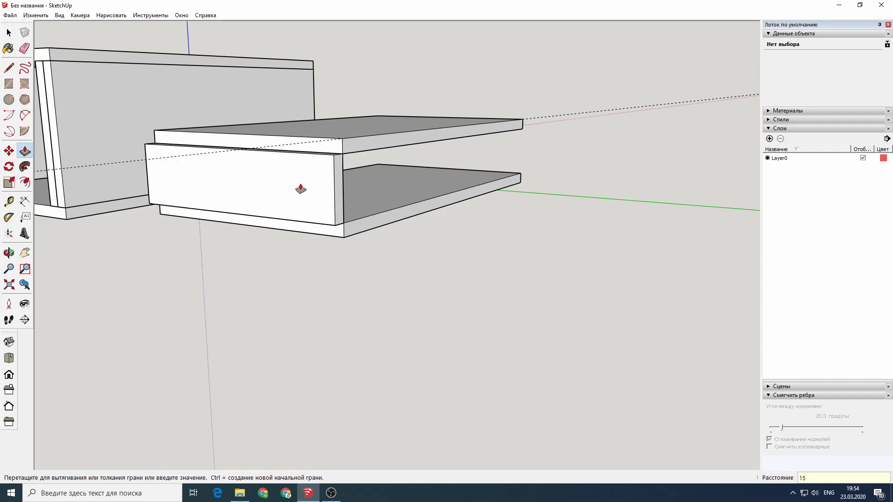
pyautogui.moveTo(260, 218); pyautogui.dragTo(303, 245, button='middle')
pyautogui.moveTo(219, 312); pyautogui.dragTo(562, 425)
pyautogui.rightClick(434, 191)
pyautogui.click(465, 261)
pyautogui.press('Return')
# Copy the side panel to the box's far end and flip it along red.
pyautogui.moveTo(572, 304); pyautogui.dragTo(214, 188, button='middle')
pyautogui.press('m')
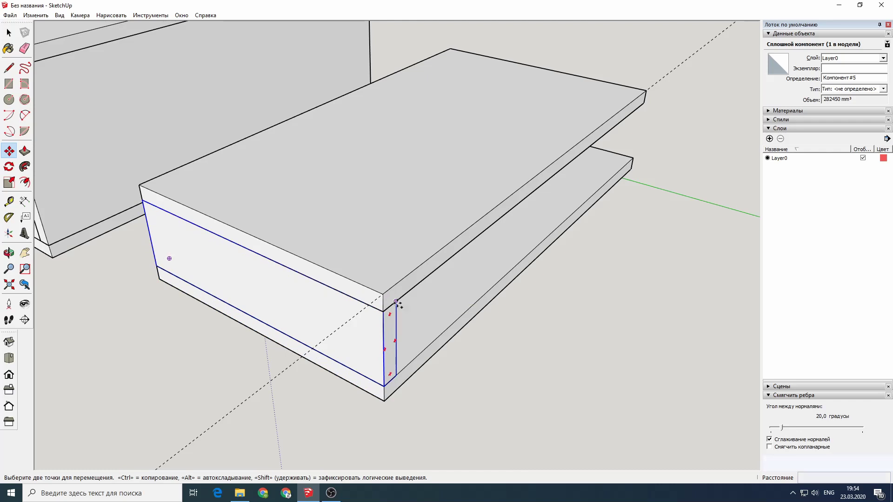
pyautogui.click(396, 302)
pyautogui.press('ctrl')
pyautogui.click(9, 33)
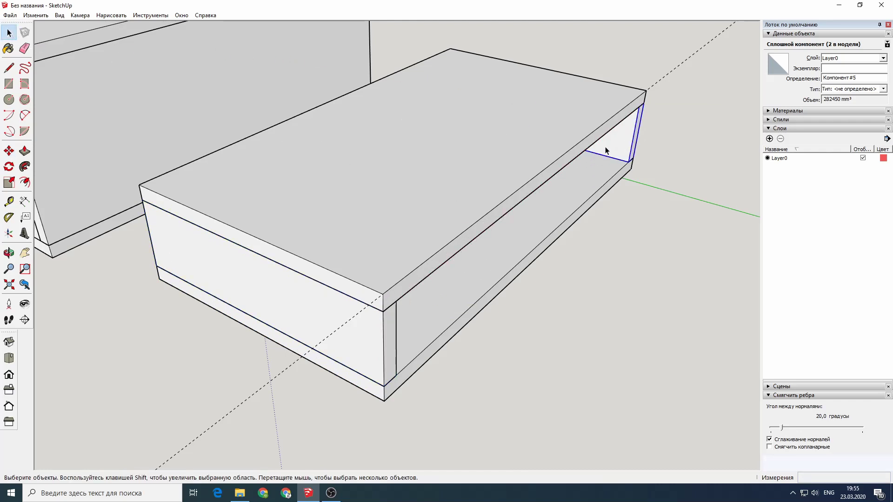
pyautogui.rightClick(623, 146)
pyautogui.click(773, 332)
# Copy a panel to the box midpoint as a divider and make it unique.
pyautogui.press('m')
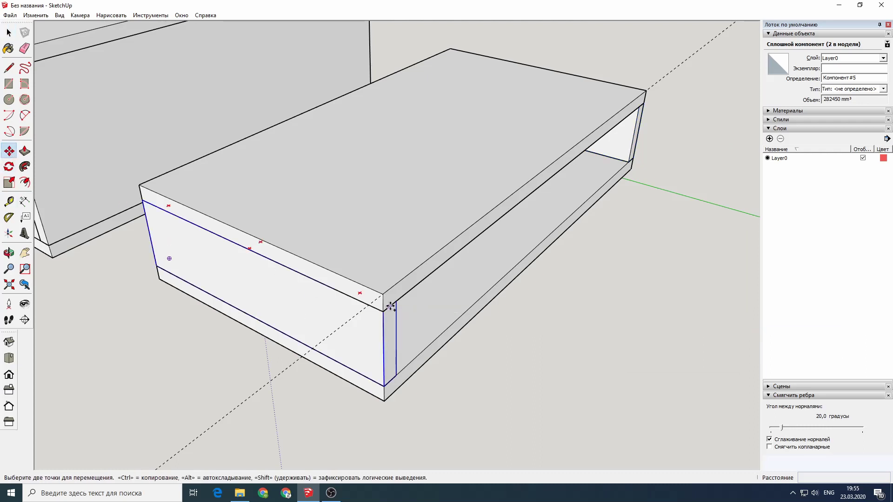
pyautogui.click(390, 307)
pyautogui.click(546, 180)
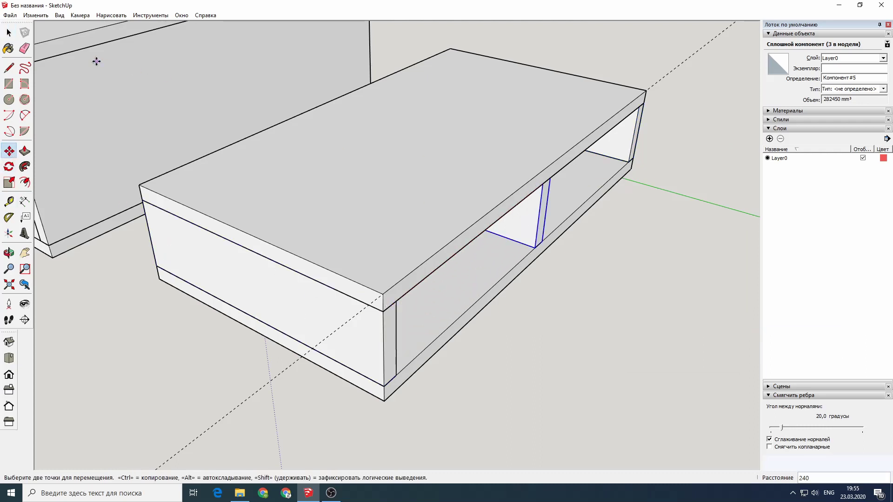
pyautogui.press('space')
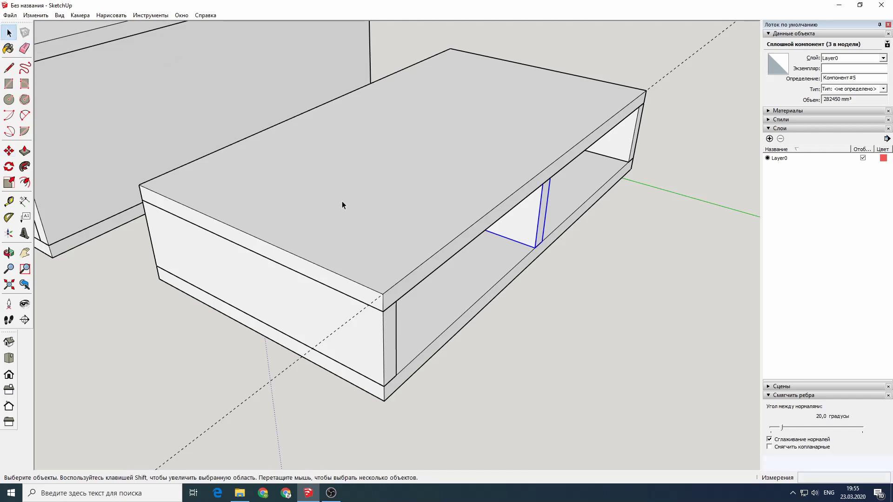
pyautogui.scroll(5, 342, 201)
pyautogui.rightClick(520, 194)
pyautogui.click(542, 253)
# Push the divider's face in 30 inside its component.
pyautogui.doubleClick(557, 212)
pyautogui.click(552, 213)
pyautogui.press('p')
pyautogui.press('Return')
pyautogui.press('space')
pyautogui.press('Escape')
# Shift the divider panel slightly within the drawer box.
pyautogui.click(400, 224)
pyautogui.press('m')
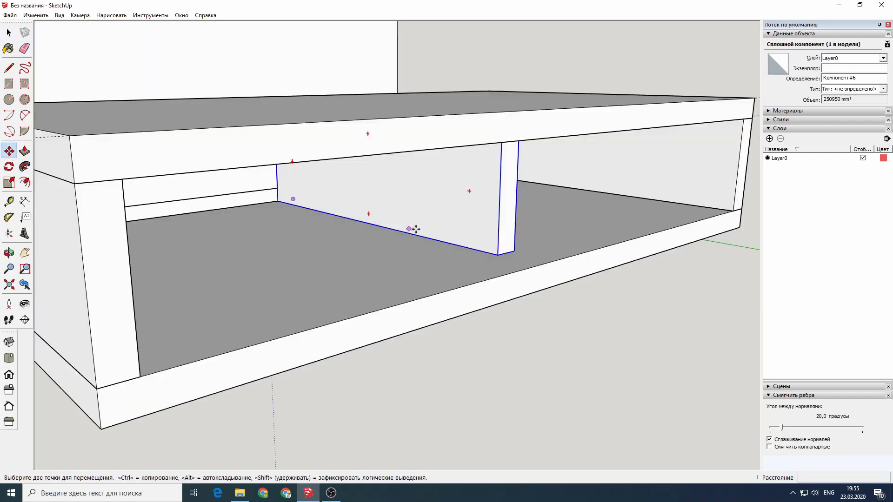
pyautogui.click(498, 255)
pyautogui.click(516, 259)
# Draw a rectangle across the front opening and extrude it 6 mm into a panel.
pyautogui.press('r')
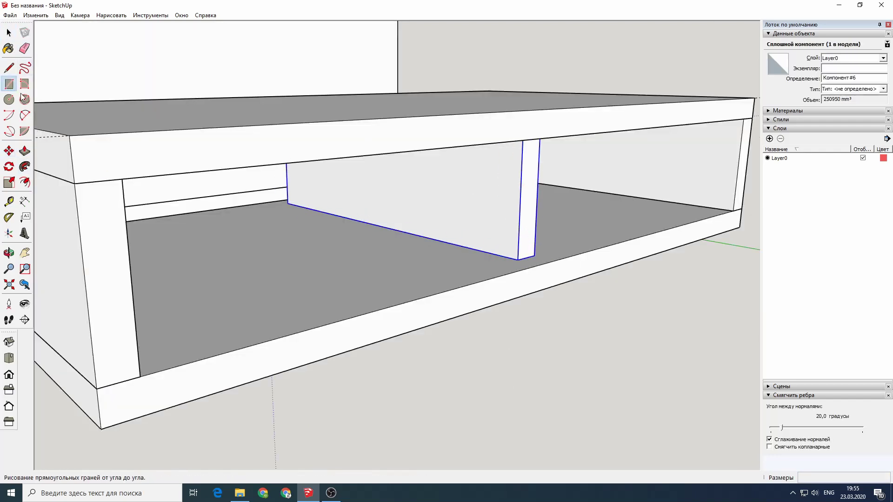
pyautogui.click(122, 179)
pyautogui.click(741, 212)
pyautogui.press('p')
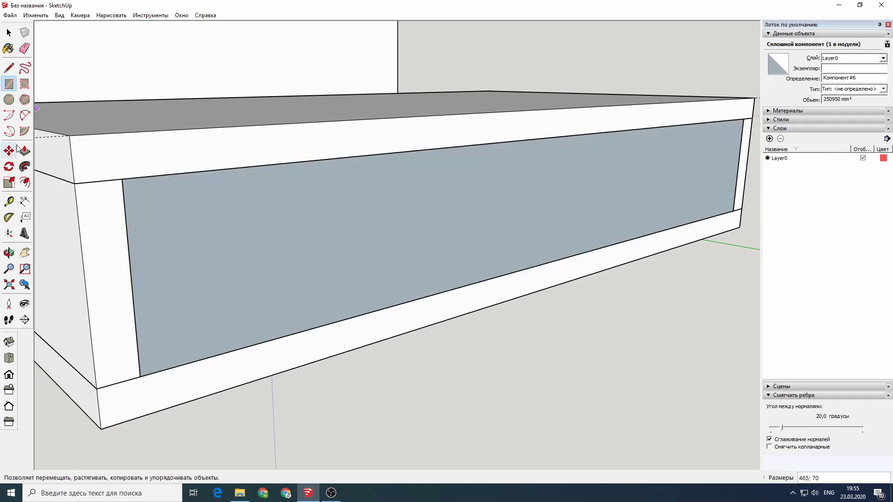
pyautogui.click(404, 209)
pyautogui.write('6')
pyautogui.press('Return')
# Turn the new 6 mm end panel into a component.
pyautogui.press('space')
pyautogui.moveTo(195, 153)
pyautogui.mouseDown(button='middle')
pyautogui.moveTo(455, 178)
pyautogui.moveTo(393, 71)
pyautogui.mouseUp(button='middle')
pyautogui.moveTo(393, 71); pyautogui.dragTo(582, 378)
pyautogui.rightClick(471, 273)
pyautogui.click(503, 343)
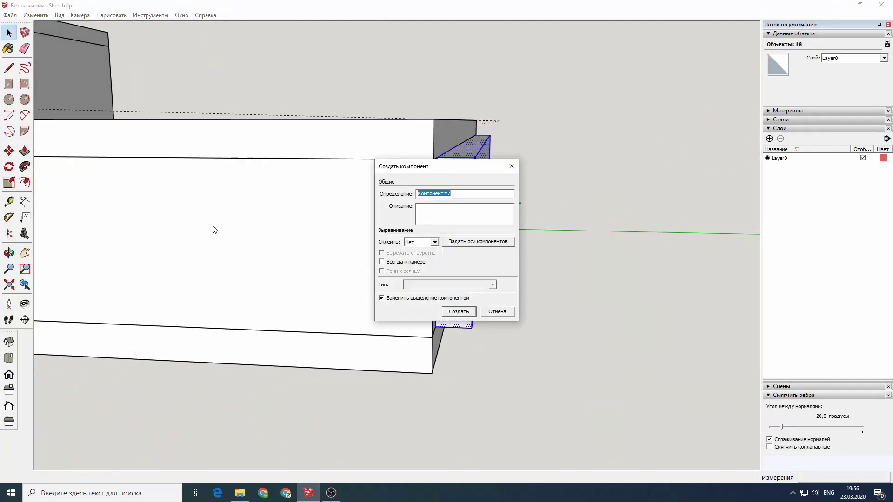
pyautogui.press('Return')
# Copy the end panel to the box's other end and flip it to mirror.
pyautogui.press('m')
pyautogui.moveTo(358, 279); pyautogui.dragTo(459, 293, button='middle')
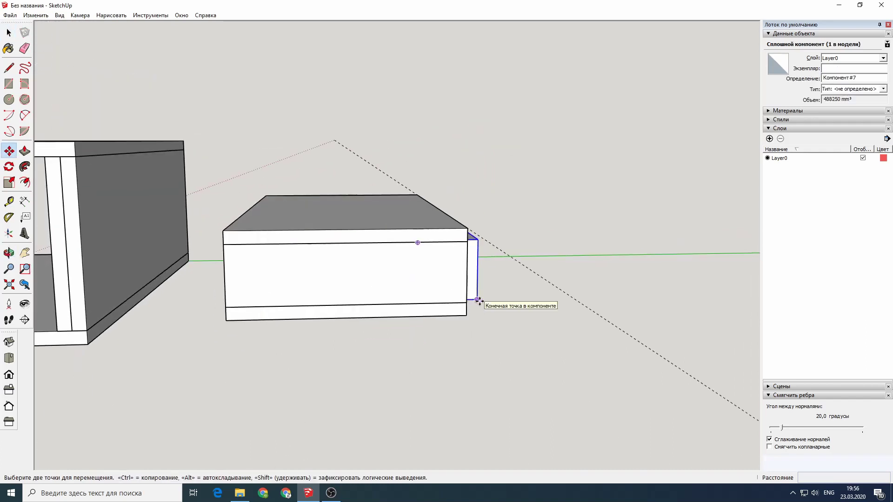
pyautogui.click(477, 299)
pyautogui.press('ctrl')
pyautogui.click(206, 277)
pyautogui.rightClick(206, 277)
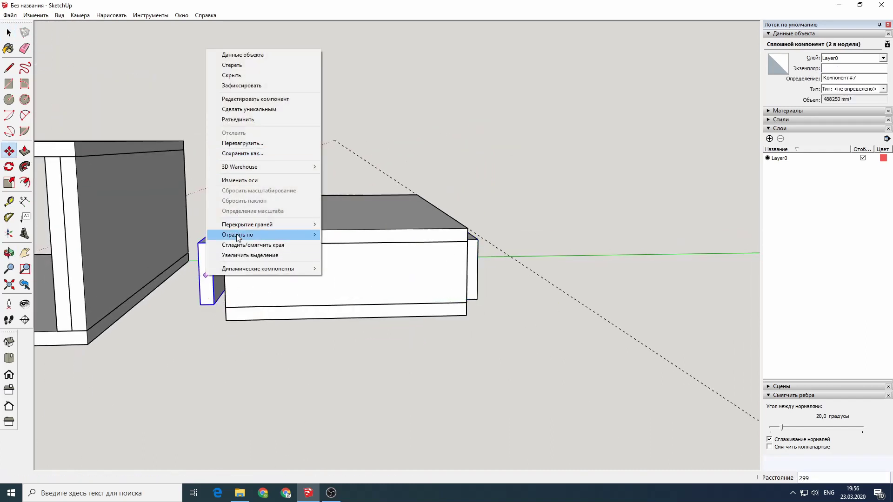
pyautogui.click(339, 245)
# Move the mirrored copy flush into the box end and view both boxes.
pyautogui.scroll(5, 280, 257)
pyautogui.moveTo(339, 244)
pyautogui.mouseDown(button='middle')
pyautogui.moveTo(280, 257)
pyautogui.moveTo(473, 282)
pyautogui.mouseUp(button='middle')
pyautogui.click(307, 254)
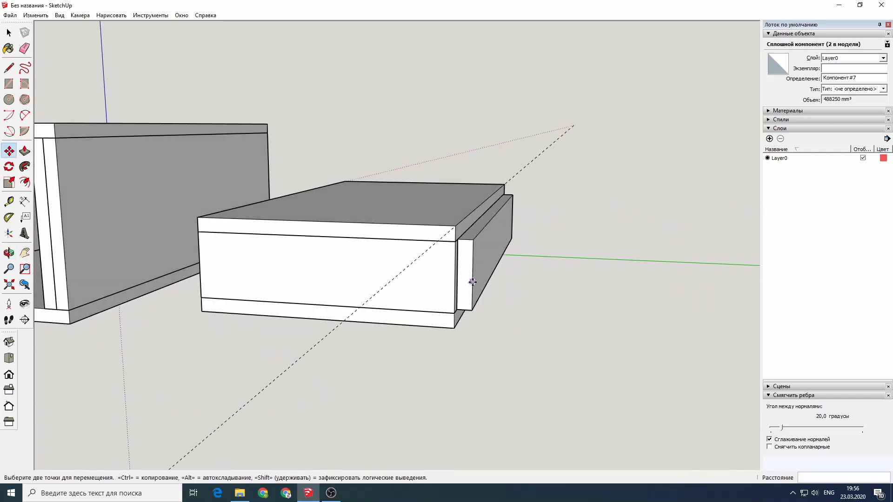
pyautogui.scroll(3, 474, 225)
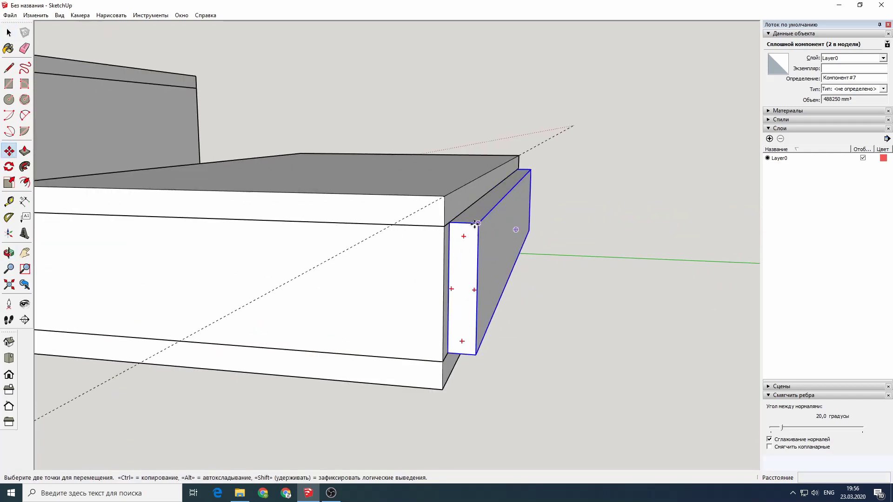
pyautogui.moveTo(474, 225); pyautogui.dragTo(462, 153)
pyautogui.scroll(-5, 364, 136)
pyautogui.moveTo(364, 136)
pyautogui.mouseDown(button='middle')
pyautogui.moveTo(123, 191)
pyautogui.moveTo(409, 297)
pyautogui.moveTo(425, 194)
pyautogui.moveTo(473, 160)
pyautogui.mouseUp(button='middle')
pyautogui.scroll(-3, 425, 193)
pyautogui.scroll(2, 404, 191)
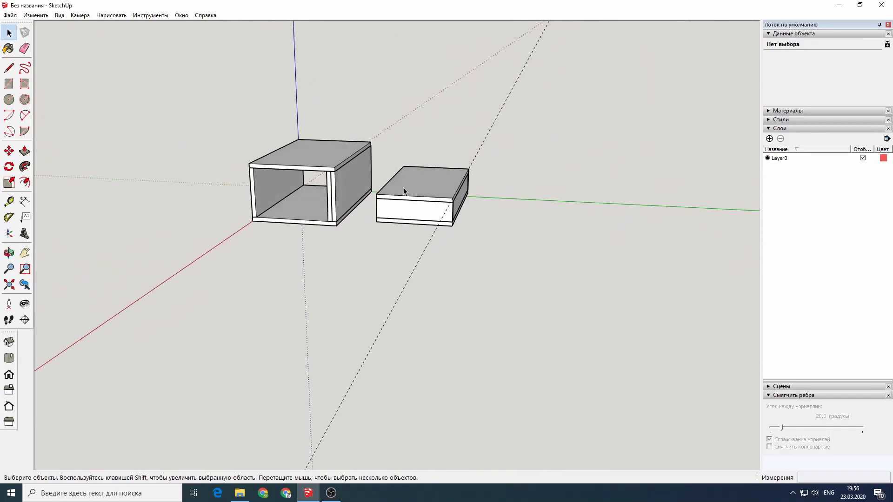
pyautogui.moveTo(404, 191); pyautogui.dragTo(385, 153, button='middle')
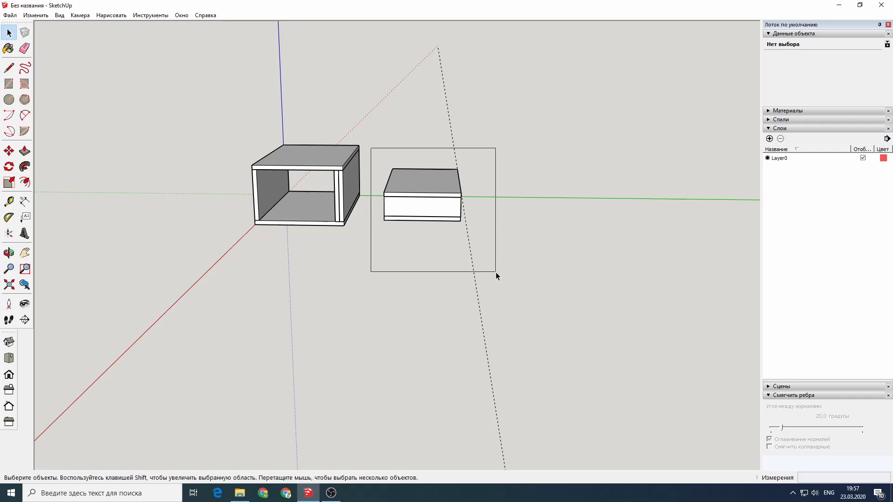
# Copy the drawer box to the right and make the copy unique.
pyautogui.moveTo(495, 272); pyautogui.dragTo(495, 272)
pyautogui.press('m')
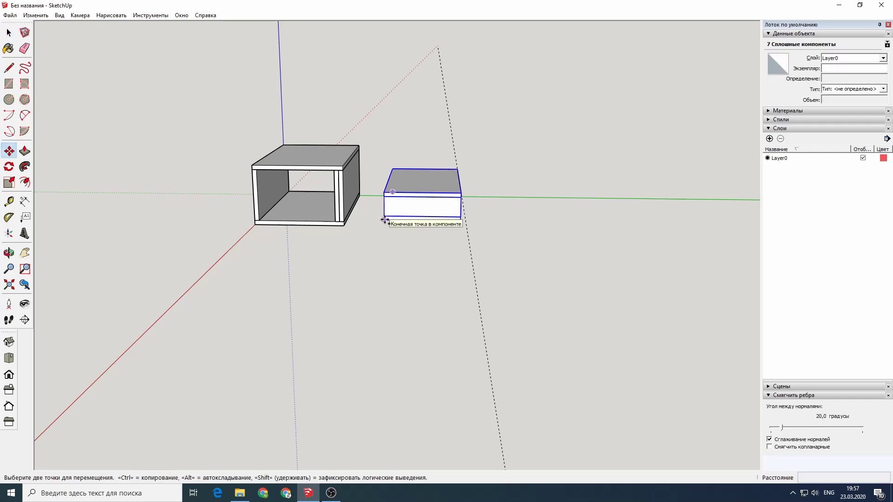
pyautogui.click(384, 219)
pyautogui.press('ctrl')
pyautogui.click(494, 223)
pyautogui.press('space')
pyautogui.moveTo(470, 131); pyautogui.dragTo(565, 218)
pyautogui.rightClick(560, 210)
pyautogui.click(596, 309)
pyautogui.moveTo(597, 309); pyautogui.dragTo(508, 231, button='middle')
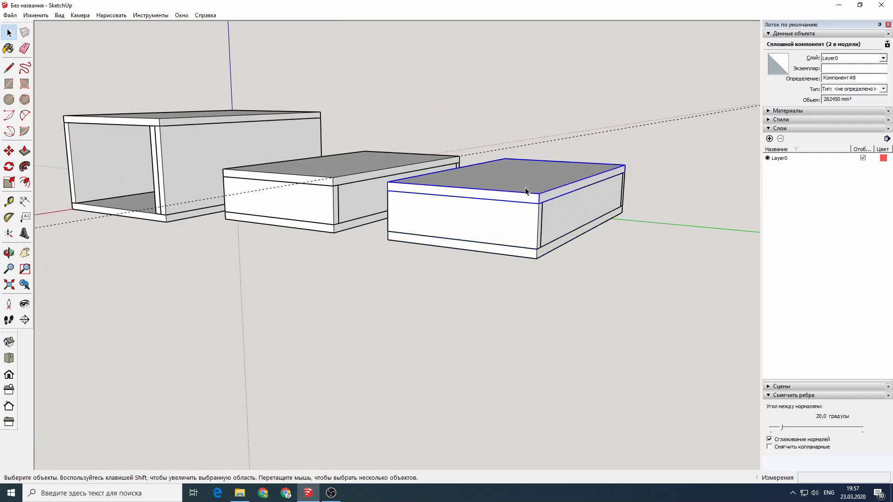
pyautogui.moveTo(526, 188); pyautogui.dragTo(260, 250, button='middle')
# Lift the lid off the copied box and measure from its edge.
pyautogui.press('m')
pyautogui.click(432, 246)
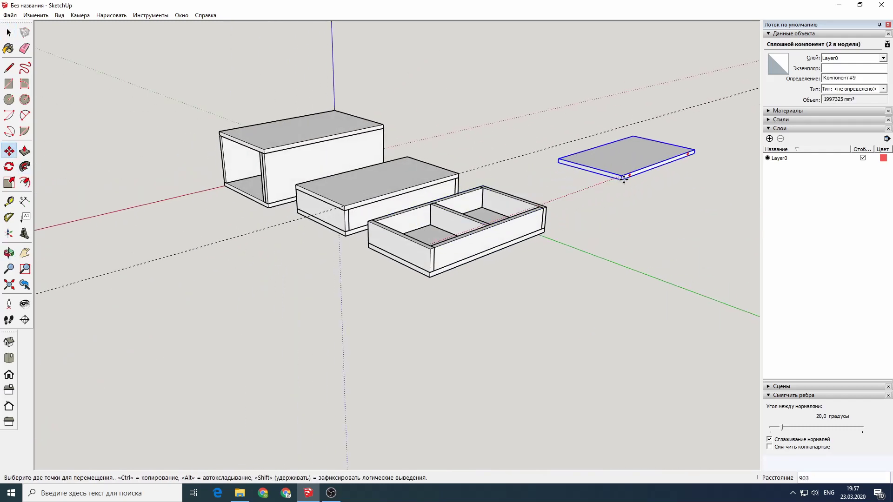
pyautogui.moveTo(418, 219); pyautogui.dragTo(467, 188, button='middle')
pyautogui.press('space')
pyautogui.click(479, 257)
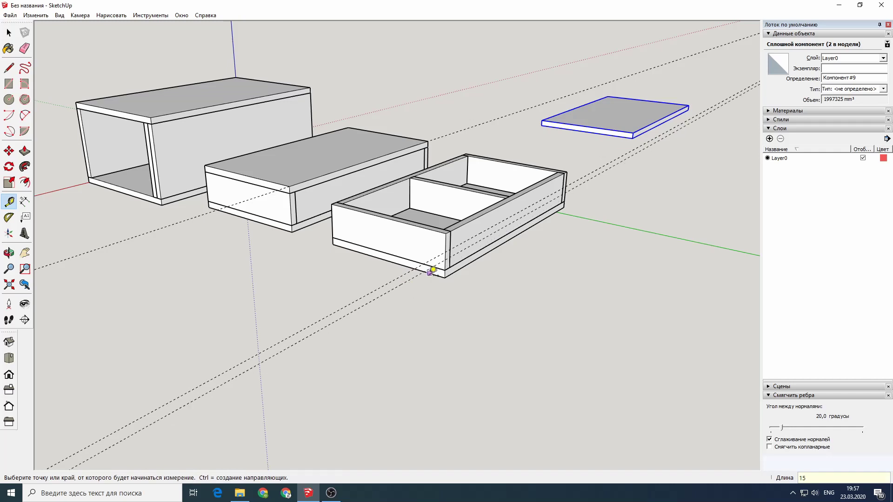
pyautogui.press('space')
pyautogui.click(511, 196)
pyautogui.moveTo(511, 196); pyautogui.dragTo(483, 228, button='middle')
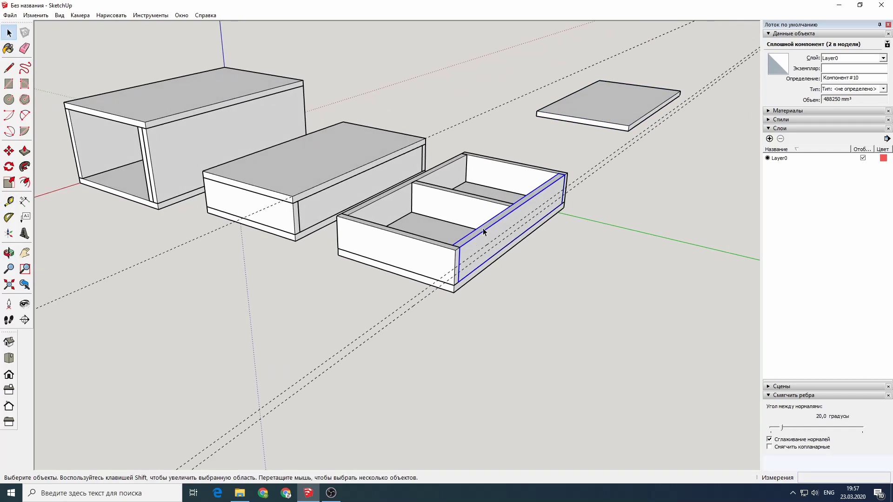
# Lower the side panel's top face by 50.
pyautogui.doubleClick(481, 229)
pyautogui.press('p')
pyautogui.click(482, 227)
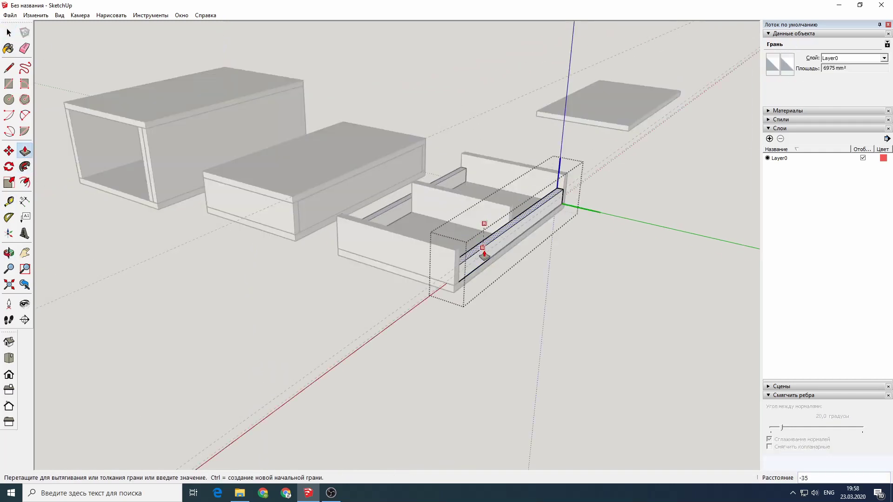
pyautogui.click(484, 251)
pyautogui.press('space')
pyautogui.click(395, 315)
pyautogui.moveTo(395, 315)
pyautogui.mouseDown(button='middle')
pyautogui.moveTo(413, 261)
pyautogui.moveTo(420, 275)
pyautogui.mouseUp(button='middle')
# Shorten the front panel by pushing its top face down.
pyautogui.doubleClick(420, 275)
pyautogui.click(421, 275)
pyautogui.press('p')
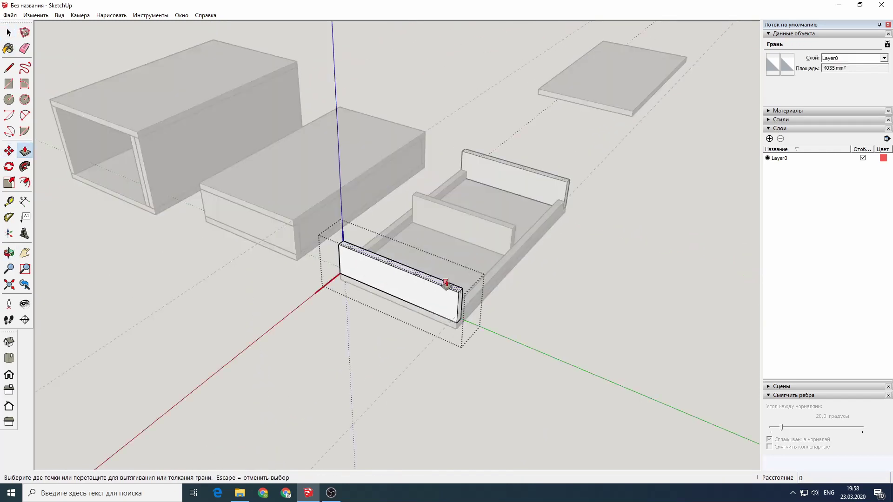
pyautogui.click(446, 284)
pyautogui.click(470, 295)
pyautogui.press('space')
pyautogui.moveTo(470, 295); pyautogui.dragTo(439, 166, button='middle')
# Move the divider's top face down to match the lowered walls.
pyautogui.doubleClick(461, 208)
pyautogui.click(460, 208)
pyautogui.press('m')
pyautogui.click(513, 228)
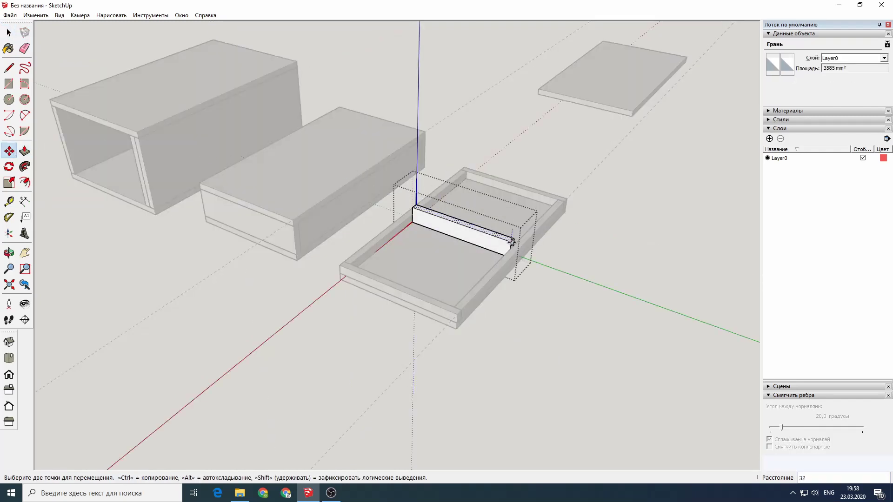
pyautogui.click(510, 249)
pyautogui.press('space')
pyautogui.moveTo(510, 249); pyautogui.dragTo(350, 271, button='middle')
pyautogui.click(349, 272)
# Reposition the loose lid panel above the shallow tray.
pyautogui.click(549, 81)
pyautogui.press('m')
pyautogui.moveTo(549, 82); pyautogui.dragTo(325, 124, button='middle')
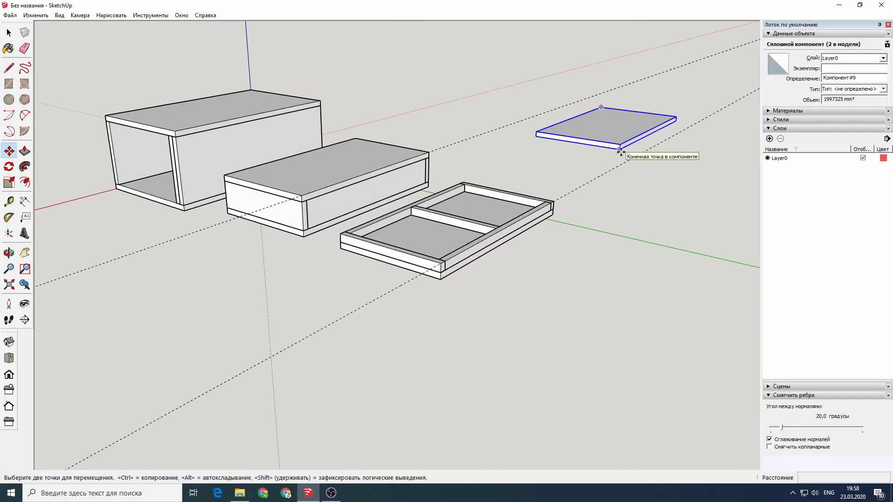
pyautogui.click(622, 150)
pyautogui.press('space')
# Copy the whole tray box to the right.
pyautogui.click(138, 82)
pyautogui.moveTo(139, 82)
pyautogui.mouseDown(button='middle')
pyautogui.moveTo(363, 124)
pyautogui.moveTo(257, 123)
pyautogui.moveTo(371, 92)
pyautogui.moveTo(343, 131)
pyautogui.mouseUp(button='middle')
pyautogui.moveTo(273, 155); pyautogui.dragTo(379, 207)
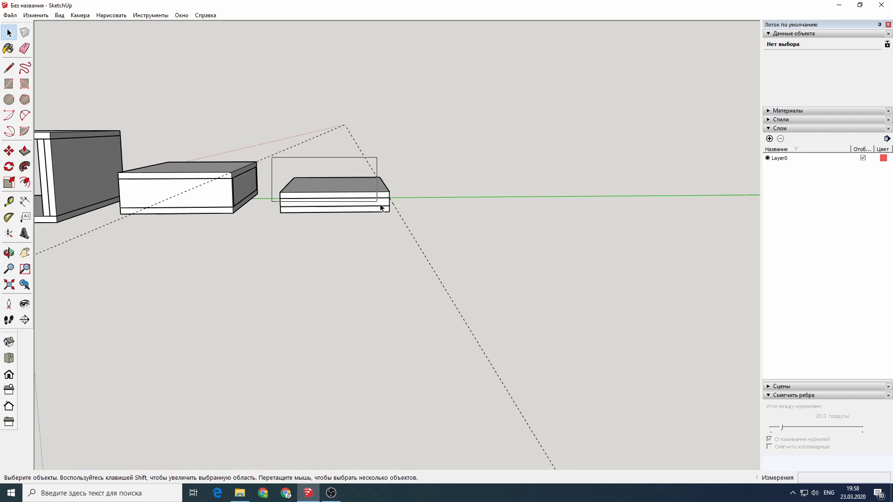
pyautogui.press('m')
pyautogui.click(279, 193)
pyautogui.press('ctrl')
pyautogui.click(434, 193)
pyautogui.press('space')
# Lift the copy's top board away and delete the frame pieces.
pyautogui.scroll(3, 478, 199)
pyautogui.click(461, 161)
pyautogui.click(464, 188)
pyautogui.press('m')
pyautogui.click(445, 184)
pyautogui.moveTo(447, 101); pyautogui.dragTo(383, 182, button='middle')
pyautogui.press('space')
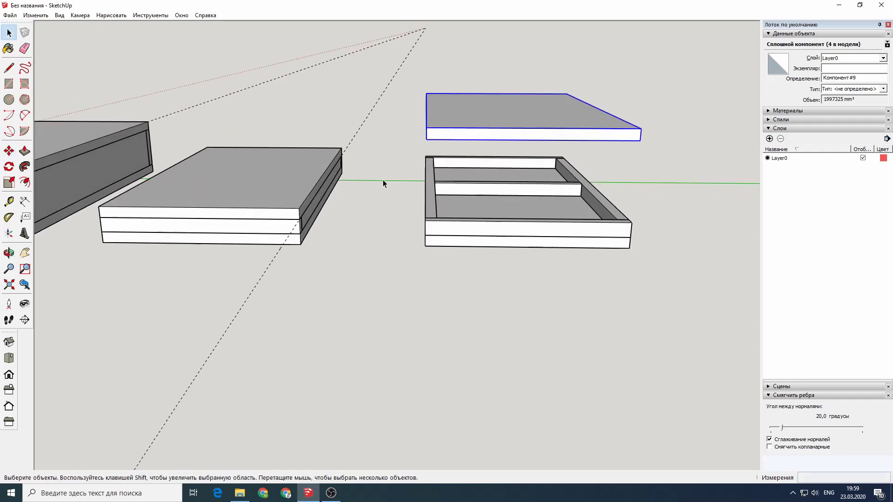
pyautogui.press('Delete')
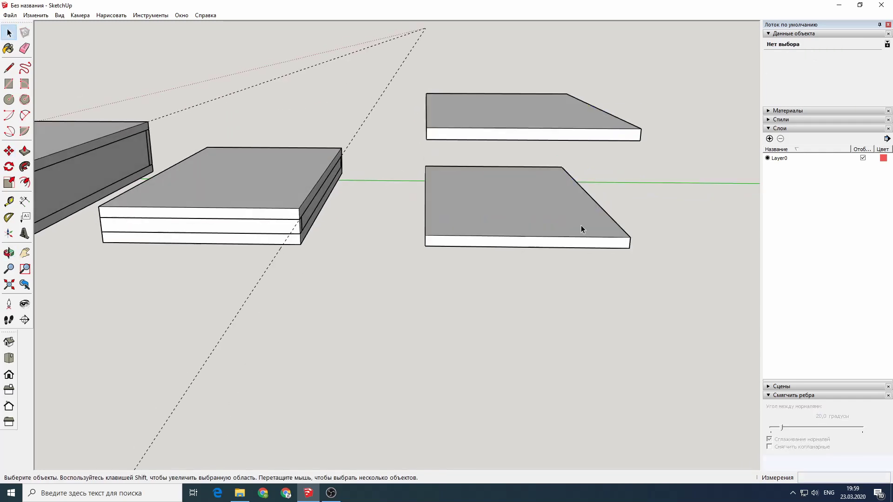
# Lower the top board onto the bottom board and explode it.
pyautogui.click(437, 133)
pyautogui.press('m')
pyautogui.click(426, 140)
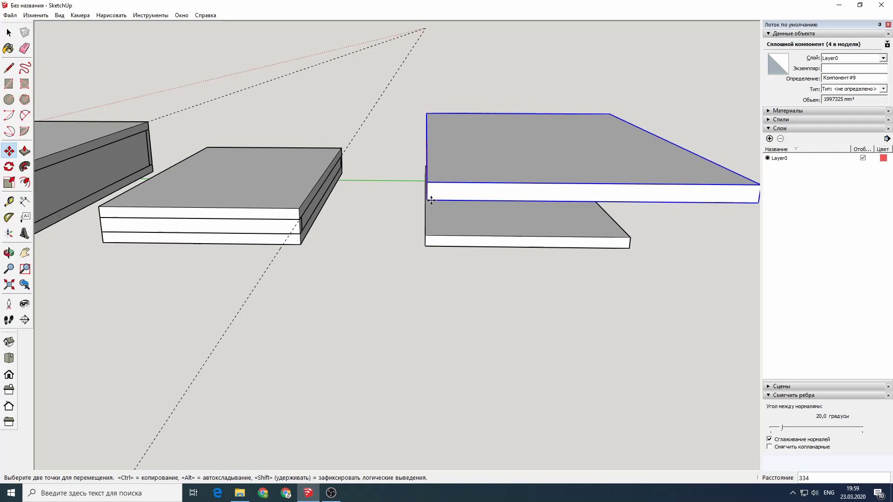
pyautogui.press('space')
pyautogui.rightClick(558, 217)
pyautogui.click(605, 316)
# Orbit along the row of boxes and open the side panel for editing.
pyautogui.moveTo(504, 97); pyautogui.dragTo(406, 151, button='middle')
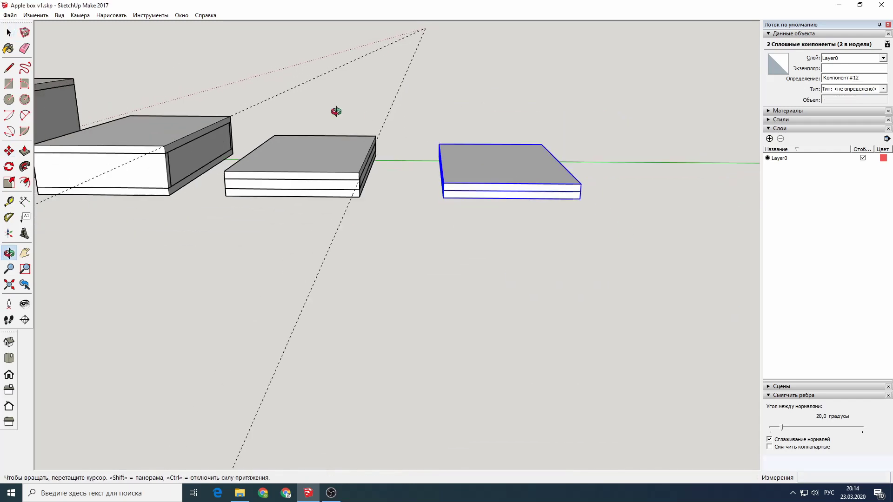
pyautogui.click(285, 55)
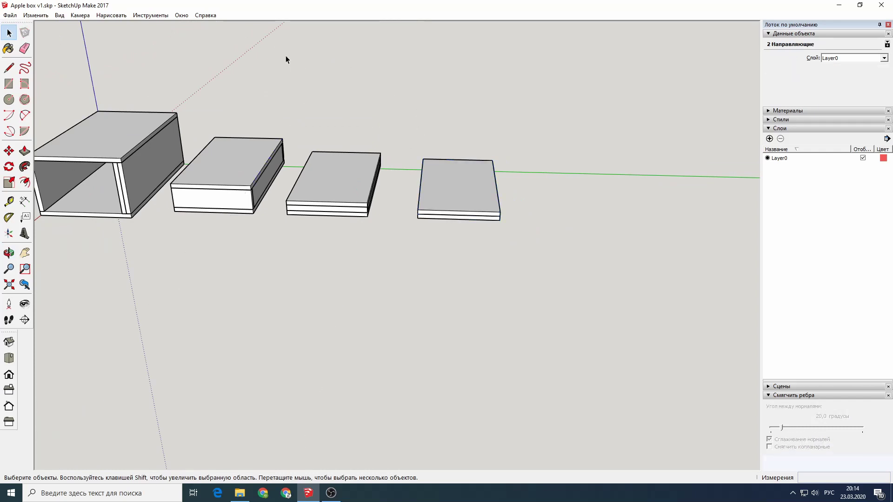
pyautogui.scroll(-2, 286, 55)
pyautogui.moveTo(146, 76)
pyautogui.mouseDown(button='middle')
pyautogui.moveTo(368, 96)
pyautogui.moveTo(473, 180)
pyautogui.mouseUp(button='middle')
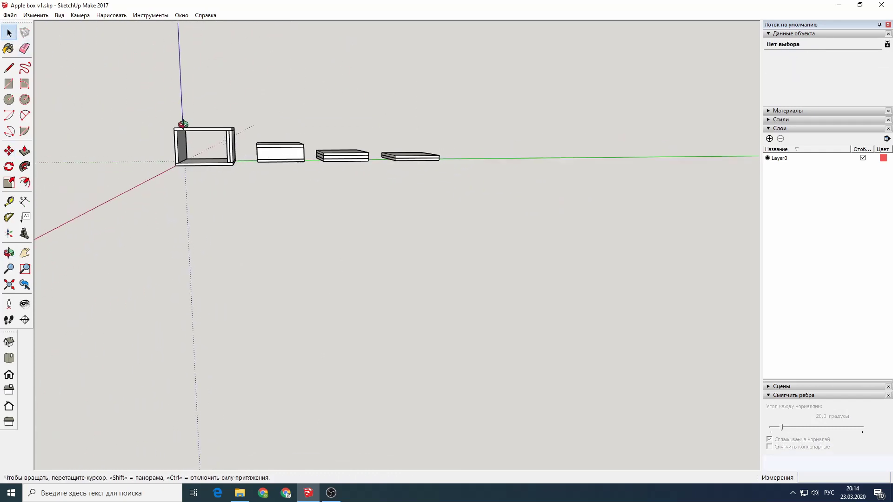
pyautogui.scroll(1, 473, 181)
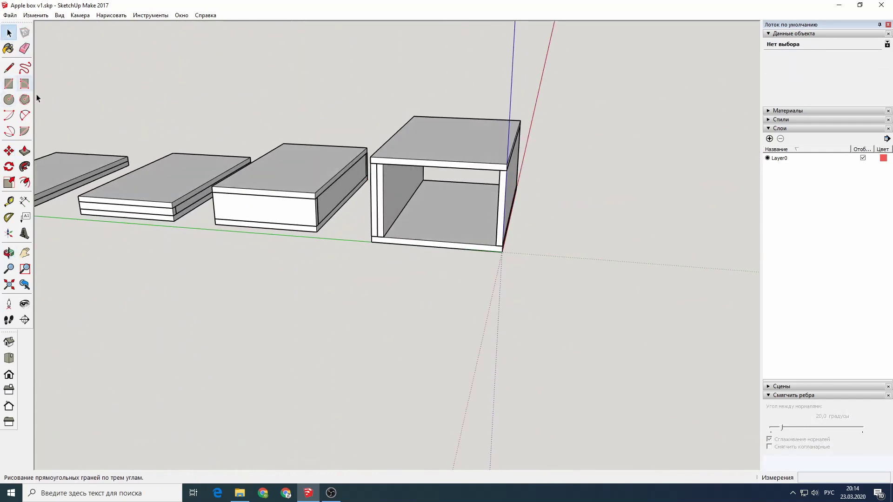
pyautogui.doubleClick(382, 206)
pyautogui.press('p')
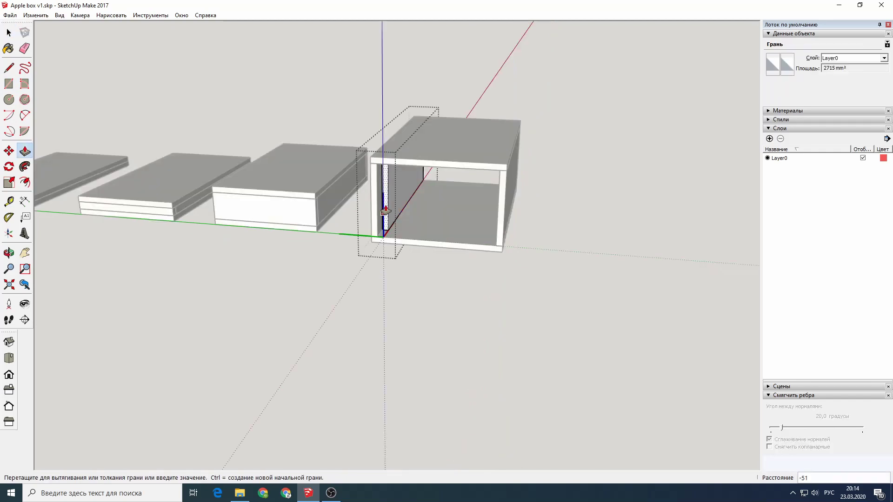
pyautogui.press('space')
pyautogui.click(58, 80)
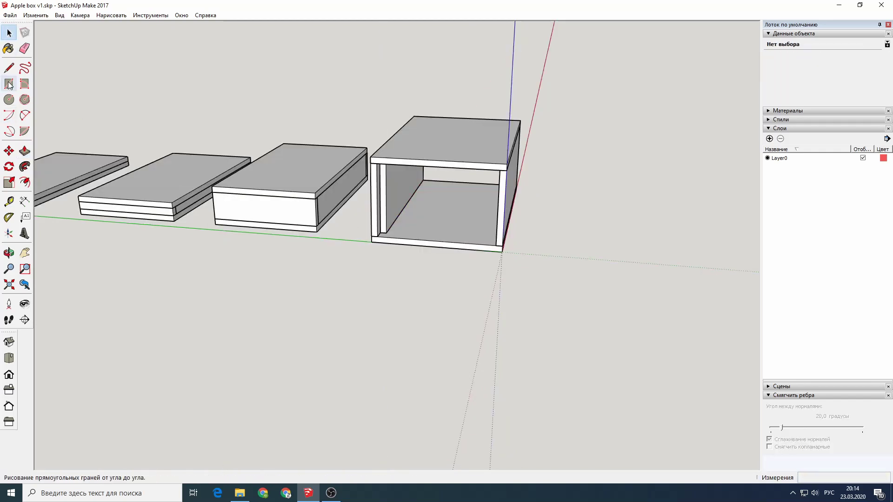
# Push/pull the box's front face out to form a 15 mm panel.
pyautogui.click(25, 150)
pyautogui.click(455, 239)
pyautogui.moveTo(455, 239)
pyautogui.mouseDown(button='middle')
pyautogui.moveTo(422, 218)
pyautogui.moveTo(231, 225)
pyautogui.moveTo(230, 126)
pyautogui.mouseUp(button='middle')
pyautogui.press('Return')
pyautogui.press('space')
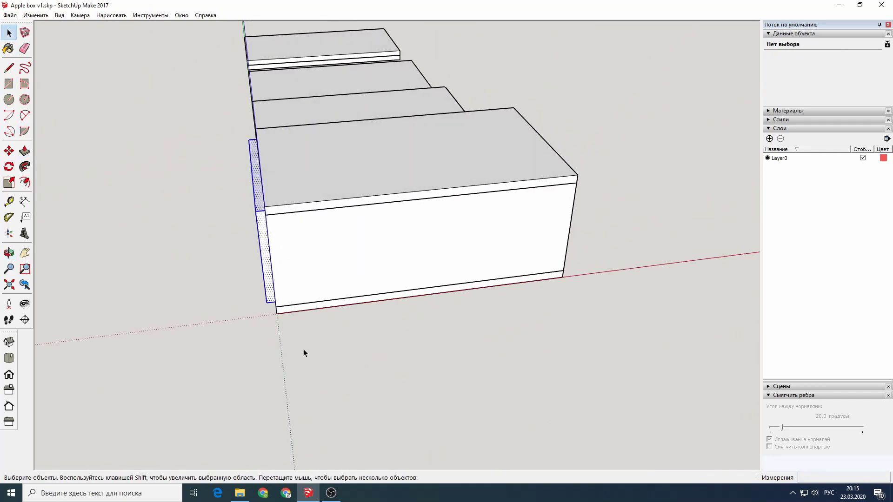
# Make the new front panel a component, Компонент #13.
pyautogui.rightClick(270, 292)
pyautogui.click(293, 361)
pyautogui.press('Return')
pyautogui.moveTo(351, 337)
pyautogui.mouseDown(button='middle')
pyautogui.moveTo(459, 241)
pyautogui.moveTo(354, 177)
pyautogui.mouseUp(button='middle')
pyautogui.press('m')
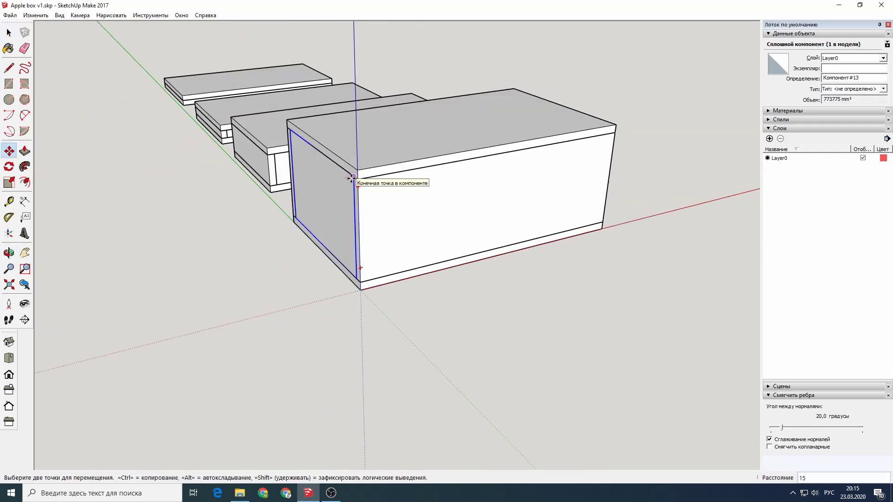
pyautogui.scroll(-4, 352, 178)
pyautogui.moveTo(369, 253)
pyautogui.mouseDown(button='middle')
pyautogui.moveTo(370, 269)
pyautogui.moveTo(239, 86)
pyautogui.mouseUp(button='middle')
# Turn the second and third boxes into components.
pyautogui.press('space')
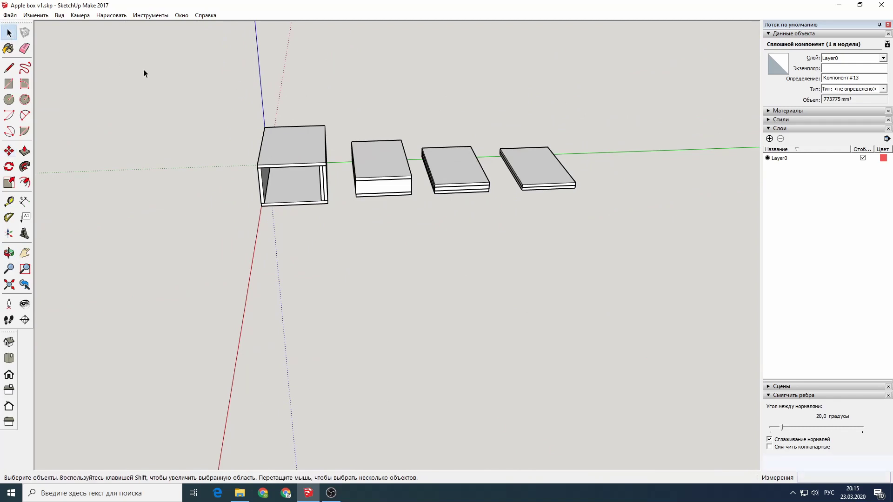
pyautogui.rightClick(302, 153)
pyautogui.click(325, 234)
pyautogui.click(467, 315)
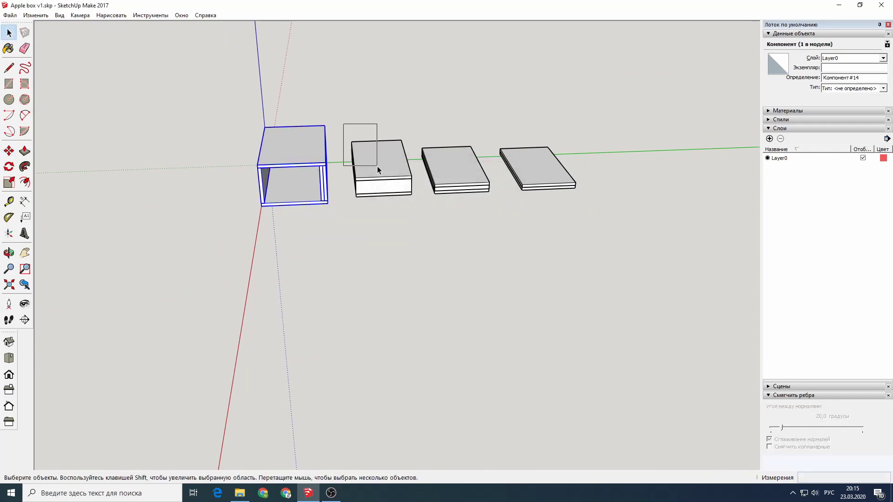
pyautogui.rightClick(392, 178)
pyautogui.click(434, 257)
pyautogui.click(456, 311)
# Turn the remaining two boxes into components.
pyautogui.moveTo(458, 289)
pyautogui.mouseDown(button='middle')
pyautogui.moveTo(454, 241)
pyautogui.moveTo(503, 246)
pyautogui.mouseUp(button='middle')
pyautogui.rightClick(467, 171)
pyautogui.click(488, 252)
pyautogui.click(456, 309)
pyautogui.click(545, 177)
pyautogui.rightClick(557, 182)
pyautogui.click(585, 262)
pyautogui.click(456, 310)
# Copy the row of four boxes to the right with Move.
pyautogui.moveTo(605, 92); pyautogui.dragTo(236, 229)
pyautogui.press('m')
pyautogui.keyDown('ctrl'); pyautogui.click(261, 196); pyautogui.keyUp('ctrl')
pyautogui.scroll(-3, 261, 197)
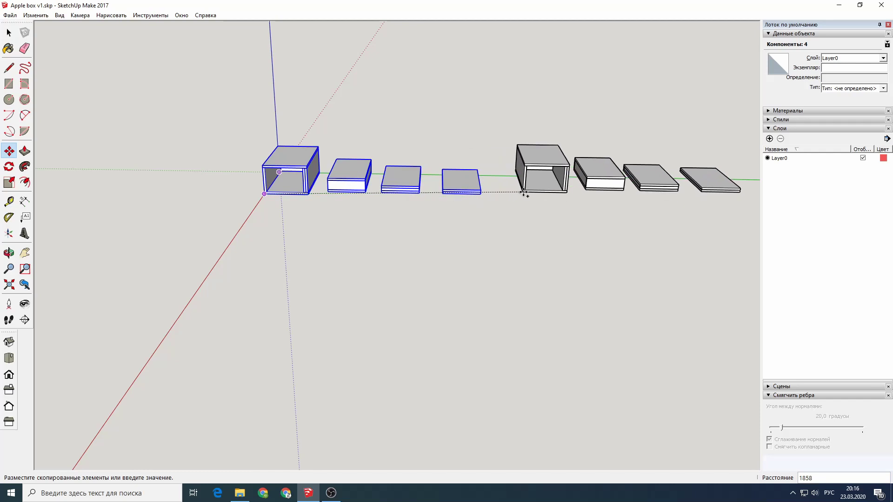
pyautogui.click(532, 199)
pyautogui.press('space')
pyautogui.click(465, 158)
pyautogui.scroll(3, 613, 197)
pyautogui.scroll(3, 634, 208)
pyautogui.scroll(2, 633, 208)
# Move the copied drawer piece inside the copied box.
pyautogui.click(9, 150)
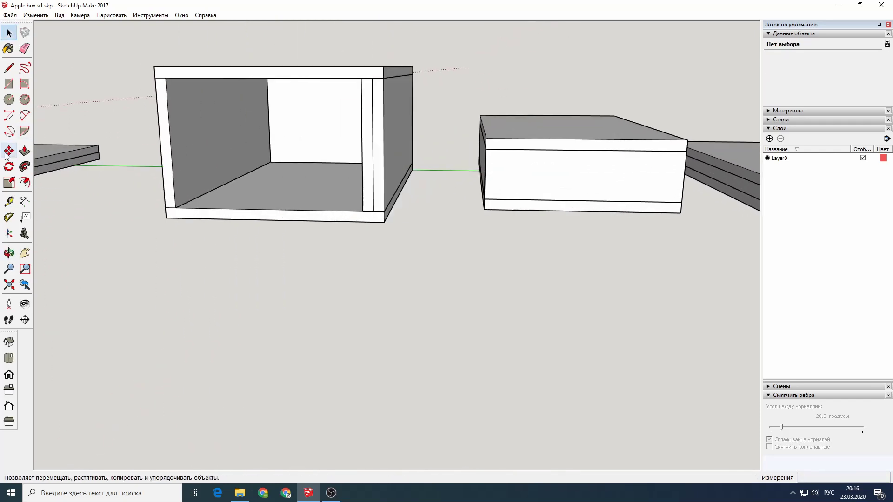
pyautogui.click(484, 209)
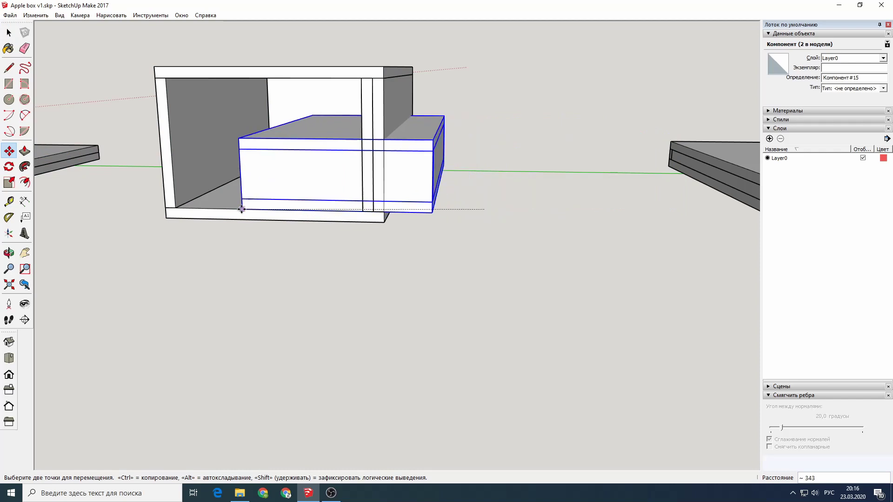
pyautogui.click(176, 207)
pyautogui.moveTo(186, 208); pyautogui.dragTo(174, 190, button='middle')
pyautogui.scroll(-1, 239, 225)
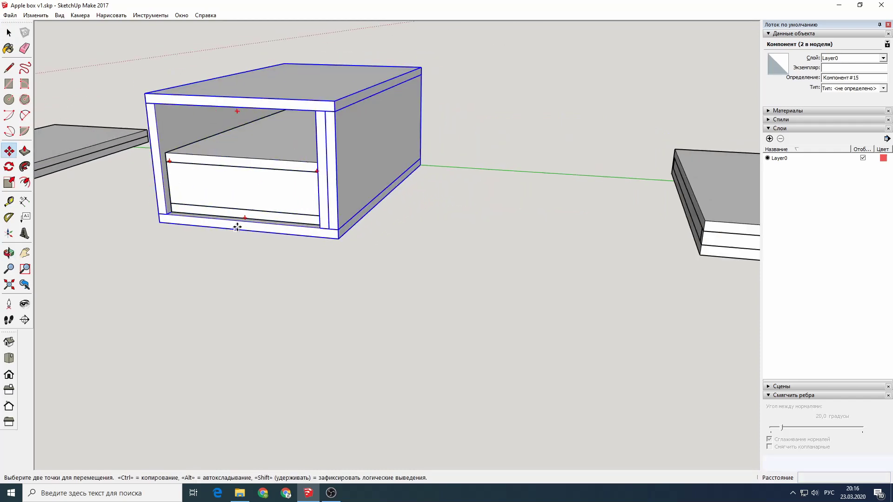
pyautogui.scroll(-2, 240, 226)
# Move the two copied slabs into the box on top of the drawer.
pyautogui.click(543, 245)
pyautogui.click(226, 196)
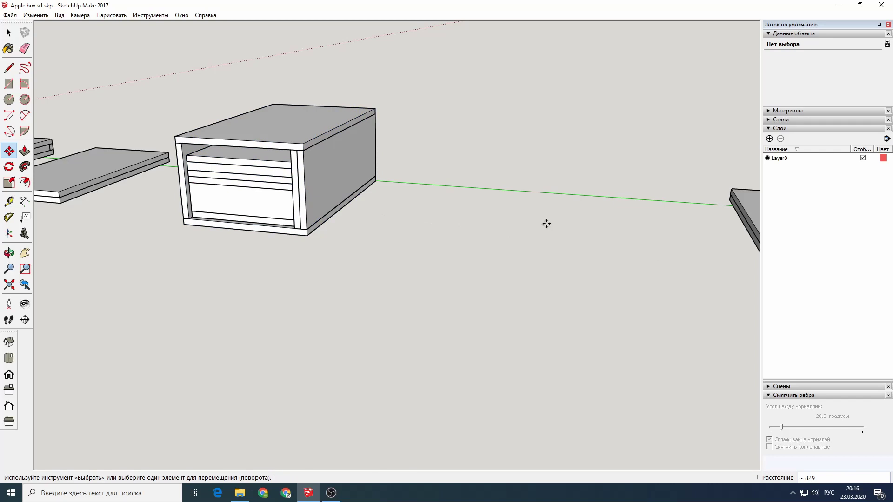
pyautogui.scroll(-1, 546, 221)
pyautogui.click(704, 254)
pyautogui.click(278, 183)
pyautogui.scroll(3, 278, 183)
pyautogui.scroll(-2, 462, 203)
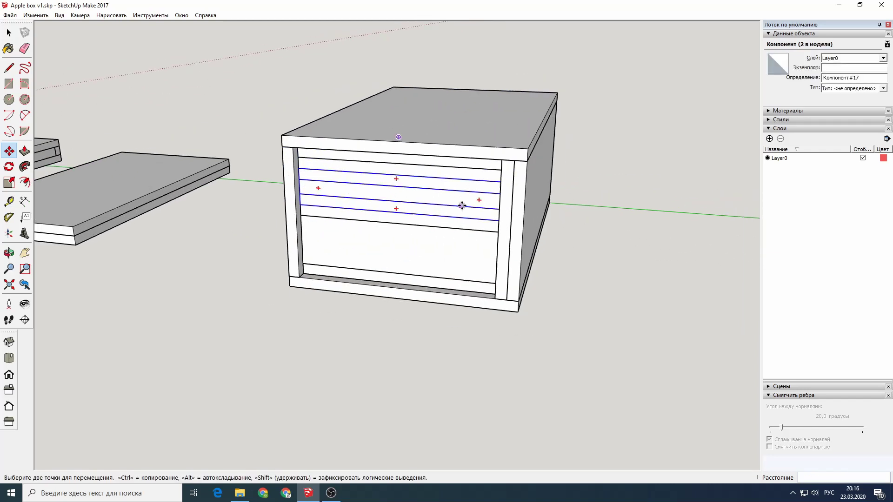
pyautogui.scroll(-3, 462, 203)
# Switch the face style to X-ray to check how the nested pieces fit.
pyautogui.moveTo(419, 200)
pyautogui.mouseDown(button='middle')
pyautogui.moveTo(355, 197)
pyautogui.moveTo(464, 197)
pyautogui.mouseUp(button='middle')
pyautogui.click(464, 197)
pyautogui.click(60, 15)
pyautogui.click(192, 138)
pyautogui.moveTo(193, 145)
pyautogui.mouseDown(button='middle')
pyautogui.moveTo(539, 266)
pyautogui.moveTo(216, 52)
pyautogui.moveTo(381, 199)
pyautogui.moveTo(641, 295)
pyautogui.moveTo(688, 295)
pyautogui.moveTo(604, 231)
pyautogui.moveTo(613, 216)
pyautogui.mouseUp(button='middle')
# Turn off X-ray and zoom in to face the second box's front panel.
pyautogui.click(60, 15)
pyautogui.moveTo(84, 138)
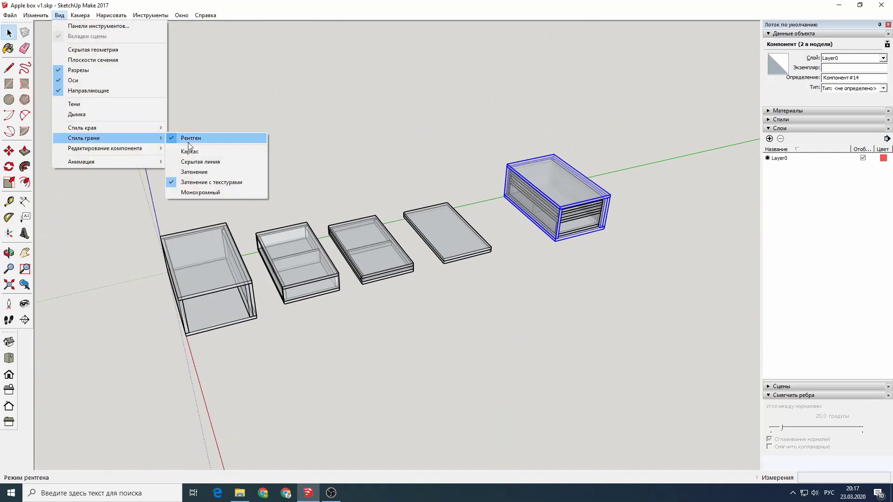
pyautogui.click(189, 138)
pyautogui.moveTo(188, 138)
pyautogui.mouseDown(button='middle')
pyautogui.moveTo(245, 259)
pyautogui.moveTo(217, 193)
pyautogui.mouseUp(button='middle')
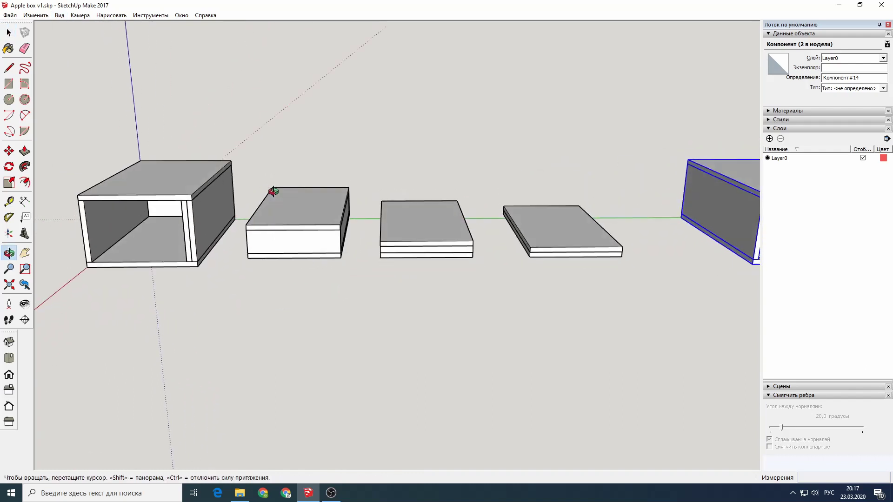
pyautogui.scroll(3, 303, 174)
pyautogui.scroll(2, 337, 160)
pyautogui.moveTo(337, 165); pyautogui.dragTo(331, 129, button='middle')
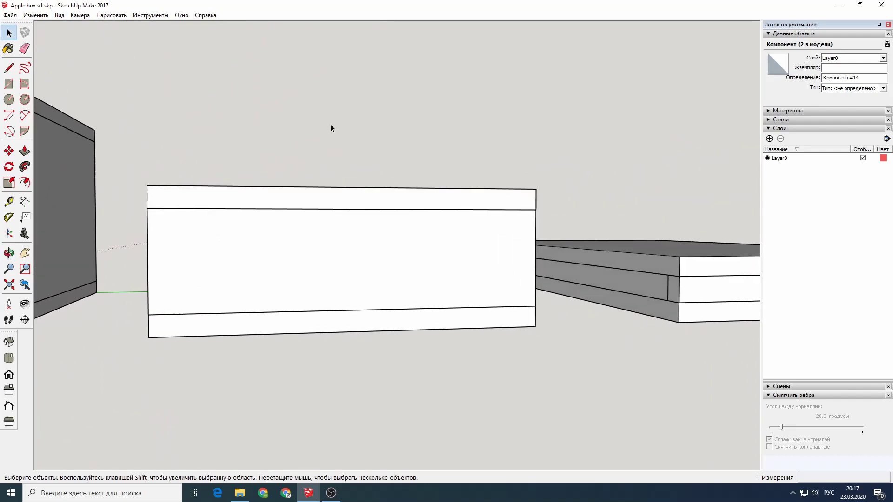
# Place crossing guide lines on the front panel and open the box for editing.
pyautogui.click(9, 202)
pyautogui.click(268, 334)
pyautogui.click(151, 254)
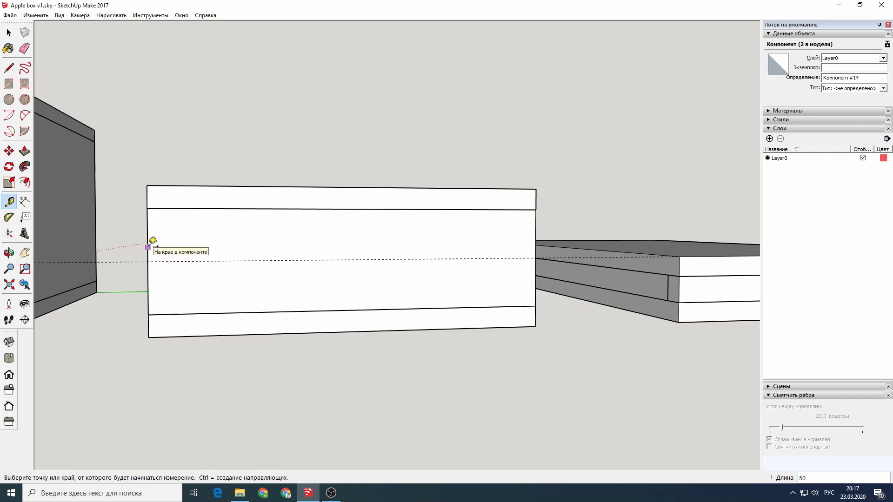
pyautogui.click(536, 226)
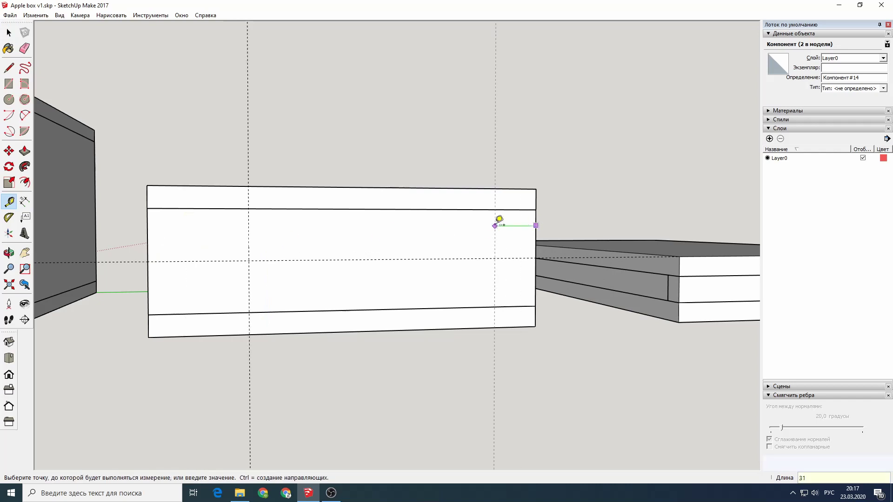
pyautogui.click(8, 100)
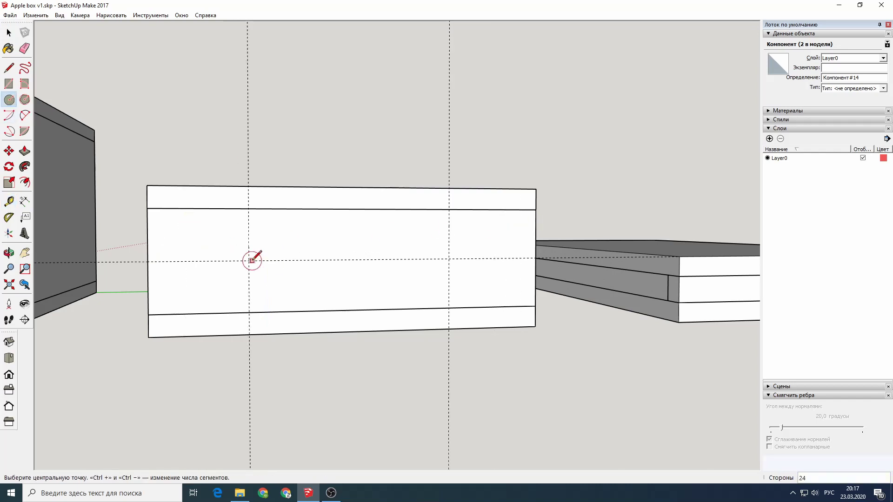
pyautogui.click(277, 245)
pyautogui.doubleClick(277, 245)
# Draw radius-15 circles on the guide crossings, join them with lines, and erase the inner arcs.
pyautogui.press('c')
pyautogui.click(249, 261)
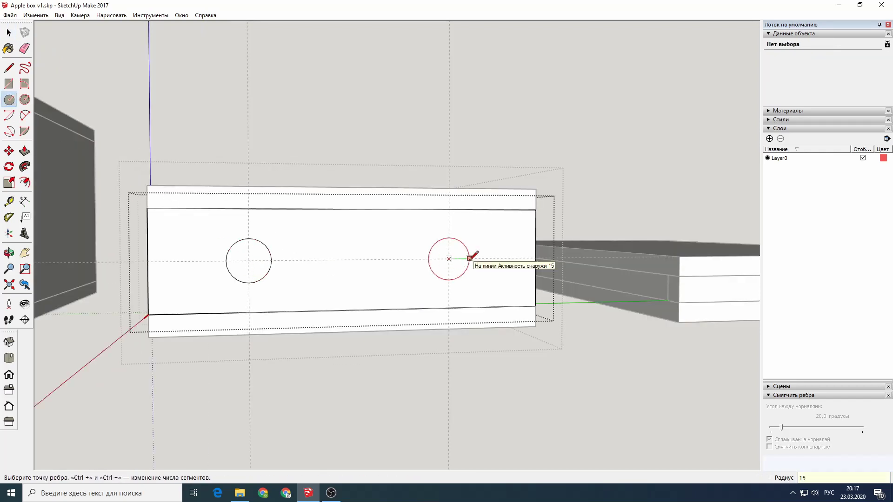
pyautogui.click(6, 68)
pyautogui.click(248, 238)
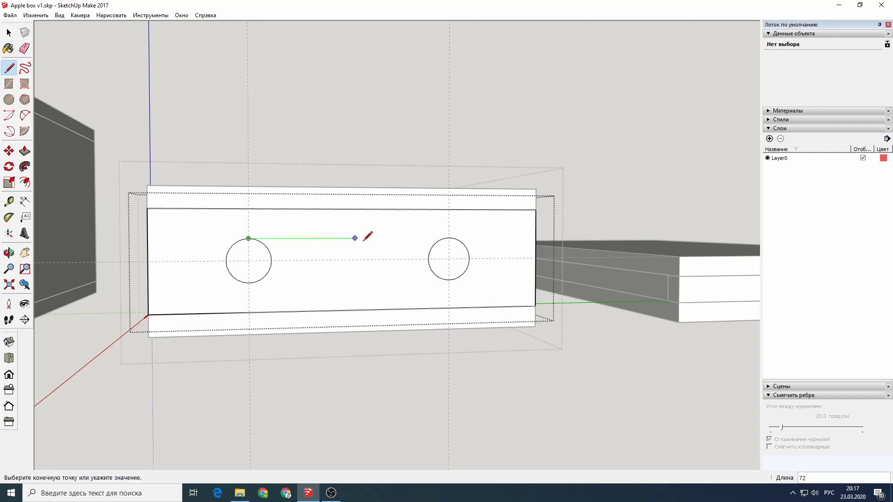
pyautogui.click(25, 48)
# Push the slot face 15 mm into the front panel.
pyautogui.click(25, 152)
pyautogui.moveTo(353, 260); pyautogui.dragTo(454, 341, button='middle')
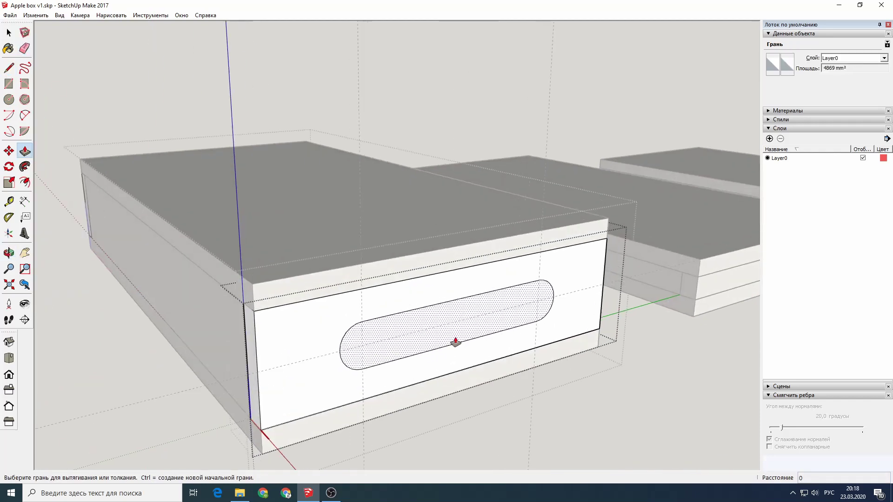
pyautogui.click(455, 329)
pyautogui.press('Return')
pyautogui.press('space')
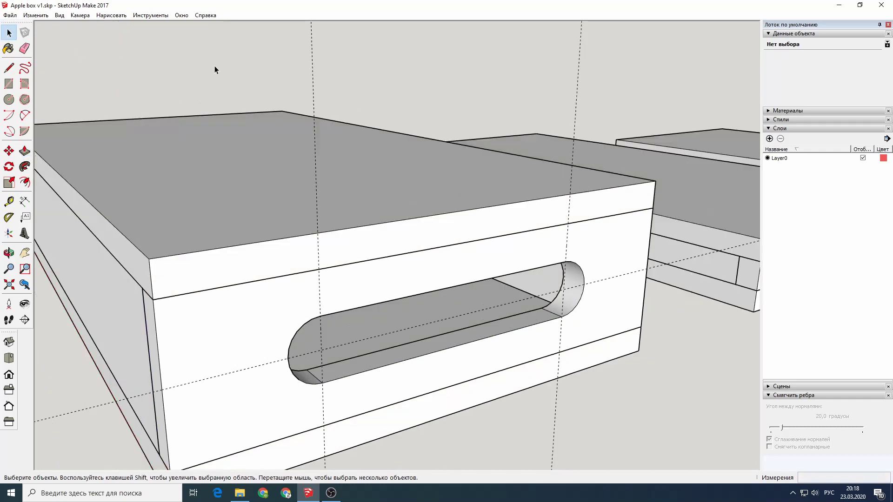
# Delete all guide lines.
pyautogui.moveTo(322, 122)
pyautogui.mouseDown(button='middle')
pyautogui.moveTo(363, 320)
pyautogui.moveTo(301, 257)
pyautogui.moveTo(205, 236)
pyautogui.mouseUp(button='middle')
pyautogui.scroll(-3, 206, 235)
pyautogui.click(36, 15)
pyautogui.click(70, 95)
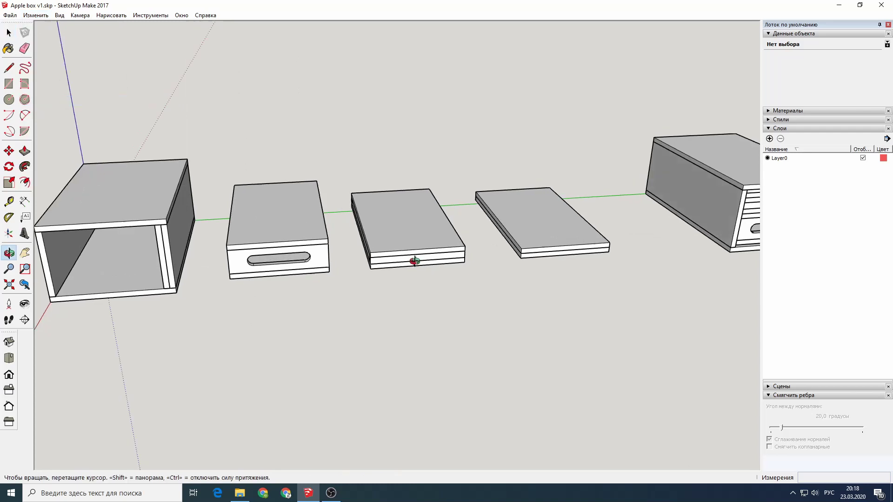
# Place a vertical guide on the front of the layered box.
pyautogui.scroll(5, 385, 262)
pyautogui.moveTo(385, 261); pyautogui.dragTo(419, 208, button='middle')
pyautogui.click(9, 203)
pyautogui.click(216, 198)
pyautogui.click(432, 196)
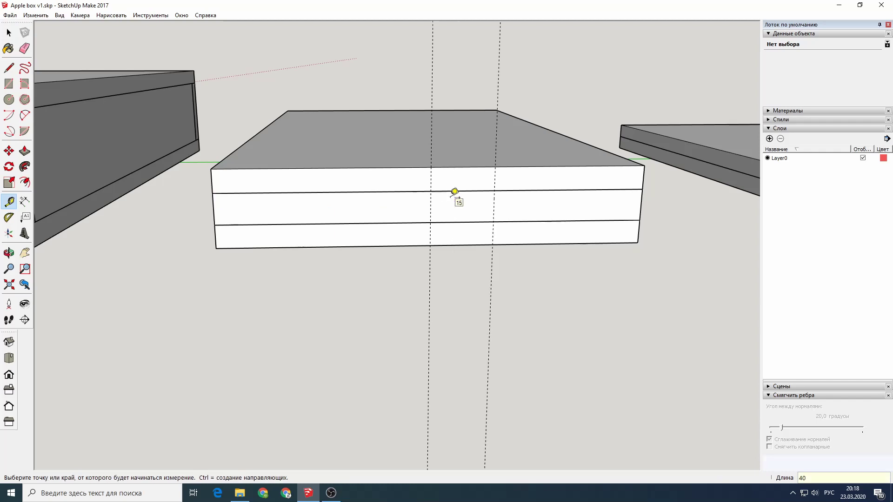
# Add a guide 25 in from the front panel's edge.
pyautogui.click(9, 32)
pyautogui.doubleClick(307, 209)
pyautogui.press('Escape')
pyautogui.press('t')
pyautogui.click(325, 191)
pyautogui.write('25')
pyautogui.press('Return')
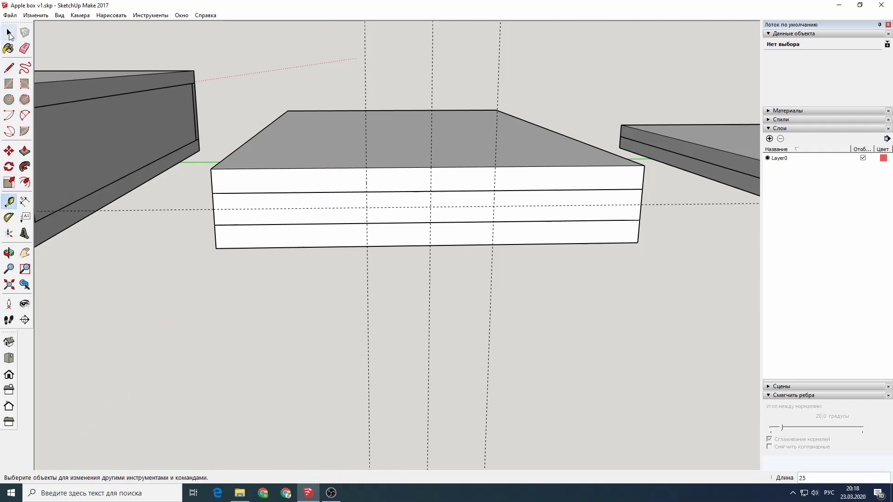
# Draw the radius-10 finger-hole circles and push them 15 mm into the panel.
pyautogui.click(8, 33)
pyautogui.doubleClick(295, 201)
pyautogui.press('c')
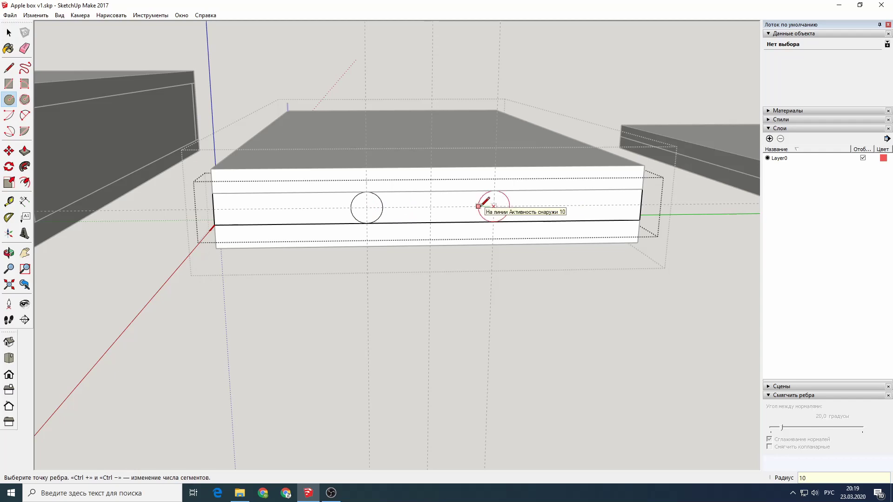
pyautogui.press('p')
pyautogui.scroll(3, 409, 232)
pyautogui.scroll(2, 410, 233)
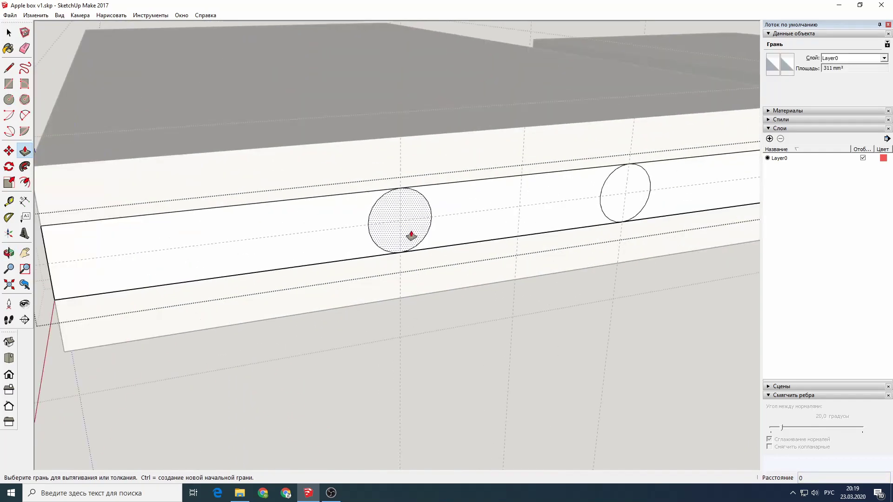
pyautogui.click(407, 231)
pyautogui.write('-3')
pyautogui.press('Return')
pyautogui.write('15')
pyautogui.press('Return')
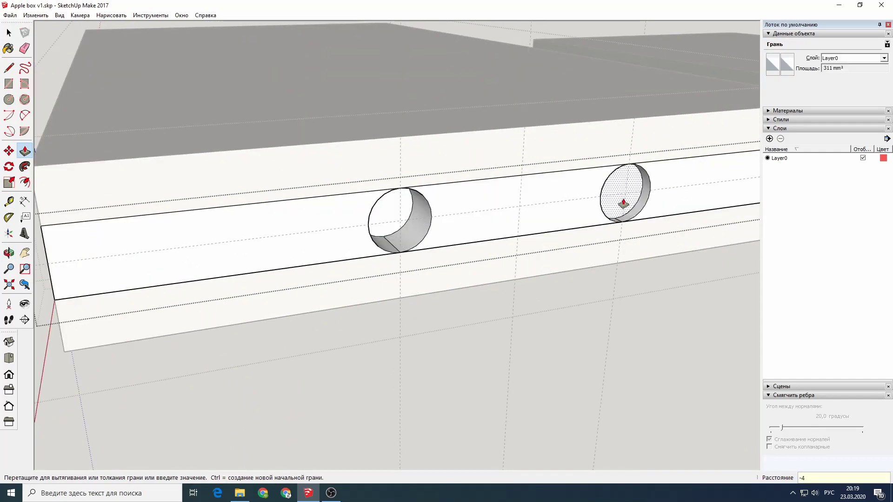
# Delete the back face of each hole to open them through.
pyautogui.press('space')
pyautogui.scroll(-2, 367, 363)
pyautogui.moveTo(368, 362)
pyautogui.mouseDown(button='middle')
pyautogui.moveTo(339, 228)
pyautogui.moveTo(160, 208)
pyautogui.moveTo(259, 231)
pyautogui.moveTo(179, 44)
pyautogui.mouseUp(button='middle')
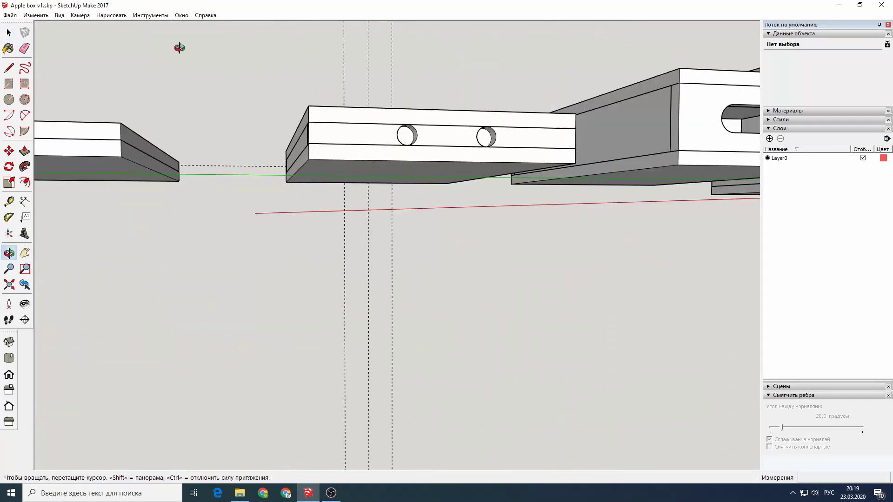
pyautogui.scroll(5, 452, 200)
pyautogui.scroll(2, 437, 185)
pyautogui.click(437, 189)
pyautogui.moveTo(438, 189)
pyautogui.mouseDown(button='middle')
pyautogui.moveTo(404, 151)
pyautogui.moveTo(544, 213)
pyautogui.moveTo(462, 253)
pyautogui.moveTo(592, 191)
pyautogui.mouseUp(button='middle')
pyautogui.doubleClick(440, 191)
pyautogui.press('Delete')
# Delete all the old guide lines.
pyautogui.scroll(-3, 474, 220)
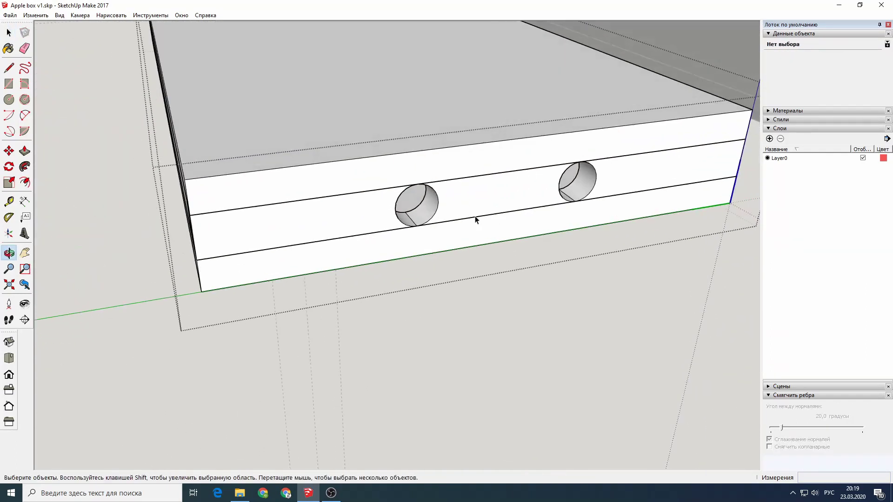
pyautogui.scroll(5, 405, 193)
pyautogui.scroll(-6, 404, 194)
pyautogui.moveTo(404, 193)
pyautogui.mouseDown(button='middle')
pyautogui.moveTo(293, 190)
pyautogui.moveTo(349, 168)
pyautogui.moveTo(486, 153)
pyautogui.moveTo(324, 140)
pyautogui.moveTo(283, 278)
pyautogui.mouseUp(button='middle')
pyautogui.click(46, 14)
pyautogui.click(50, 98)
# Place a guide from the edge of the next two-board stack.
pyautogui.scroll(-5, 464, 194)
pyautogui.scroll(5, 505, 198)
pyautogui.scroll(3, 455, 213)
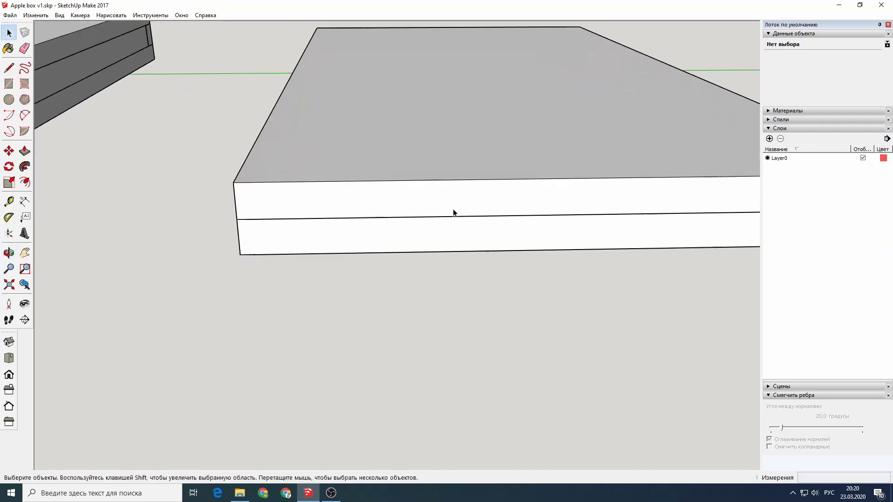
pyautogui.scroll(-3, 285, 207)
pyautogui.press('t')
pyautogui.click(241, 229)
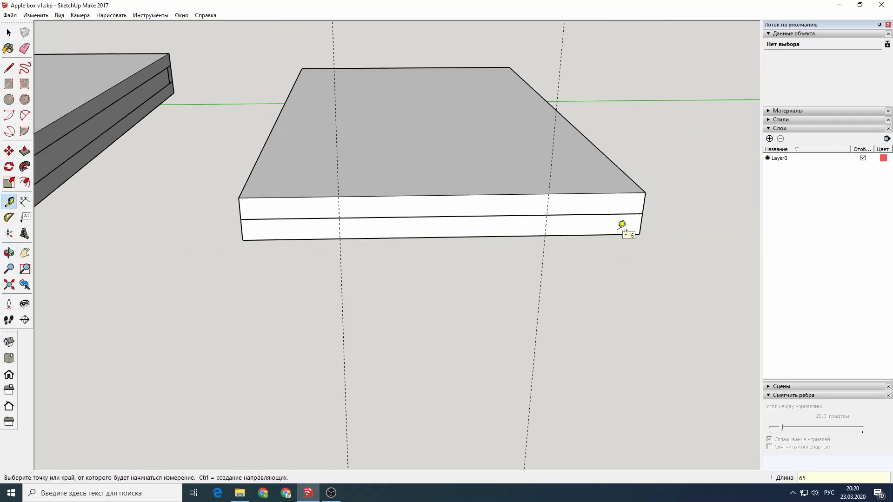
# Edit the panel component and move its top board up 58 mm.
pyautogui.press('space')
pyautogui.click(255, 165)
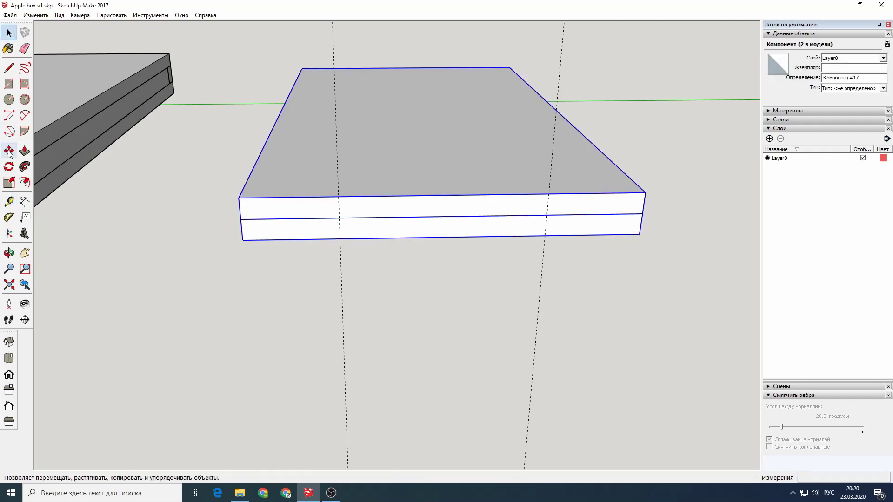
pyautogui.press('m')
pyautogui.click(240, 215)
pyautogui.press('Escape')
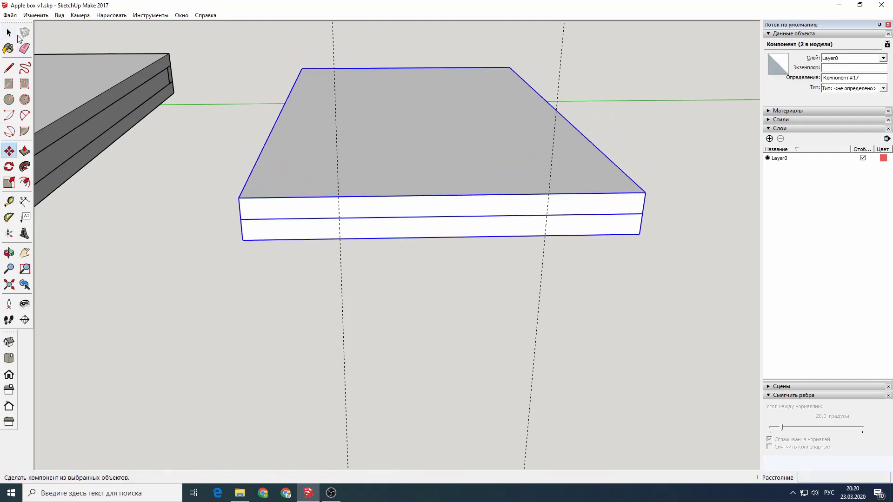
pyautogui.press('space')
pyautogui.doubleClick(307, 208)
pyautogui.press('m')
pyautogui.keyDown('ctrl'); pyautogui.click(243, 240); pyautogui.keyUp('ctrl')
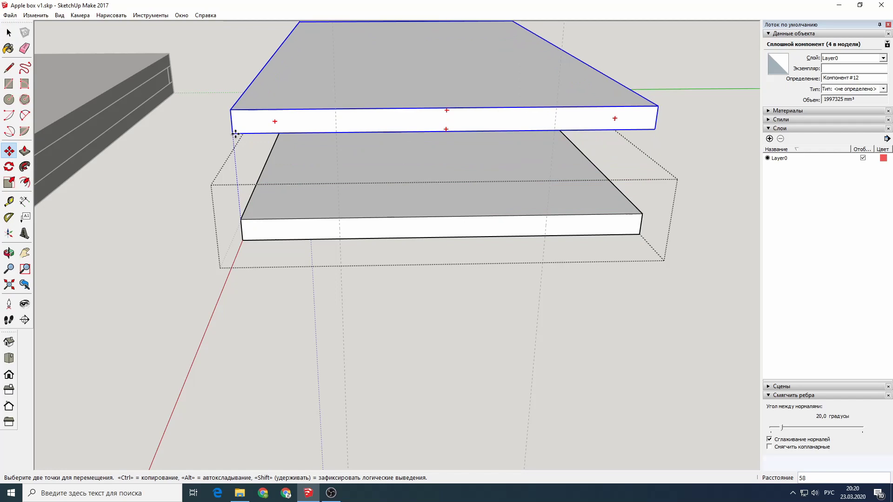
pyautogui.click(235, 134)
# Draw a circle at the board's top corner and erase the leftover arc, leaving a quarter-round profile.
pyautogui.press('c')
pyautogui.moveTo(235, 134); pyautogui.dragTo(182, 225, button='middle')
pyautogui.scroll(5, 194, 196)
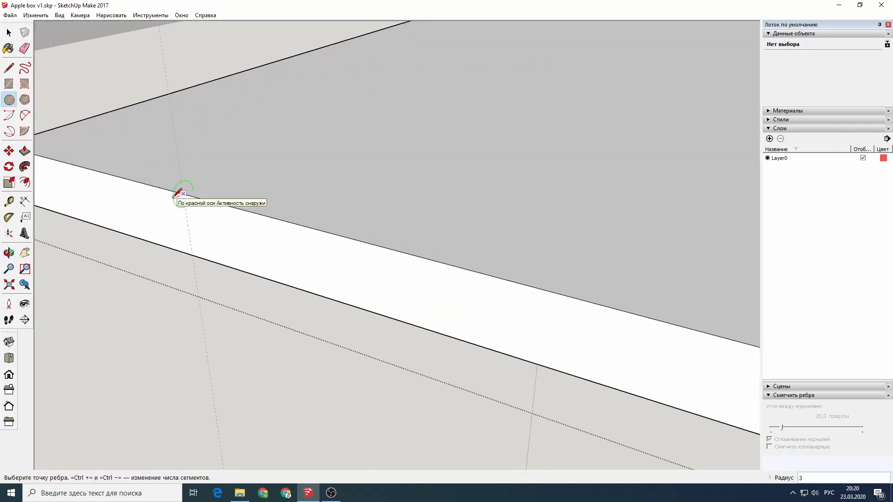
pyautogui.press('Return')
pyautogui.click(9, 68)
pyautogui.press('space')
pyautogui.hotkey('ctrl', 'z')
pyautogui.hotkey('ctrl', 'z')
pyautogui.hotkey('ctrl', 'z')
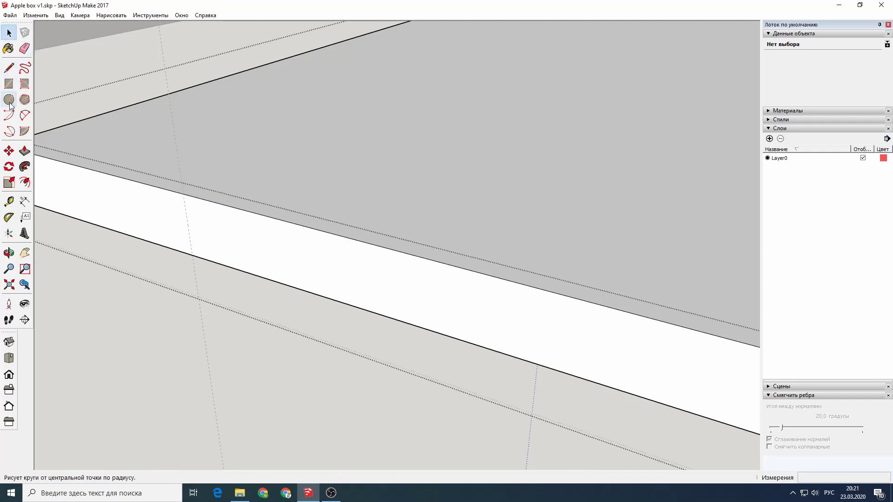
pyautogui.click(9, 99)
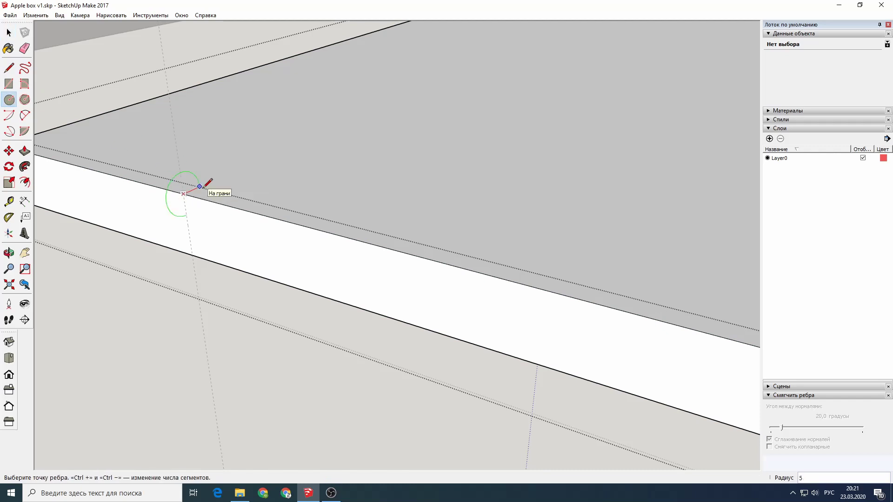
pyautogui.click(200, 186)
pyautogui.press('l')
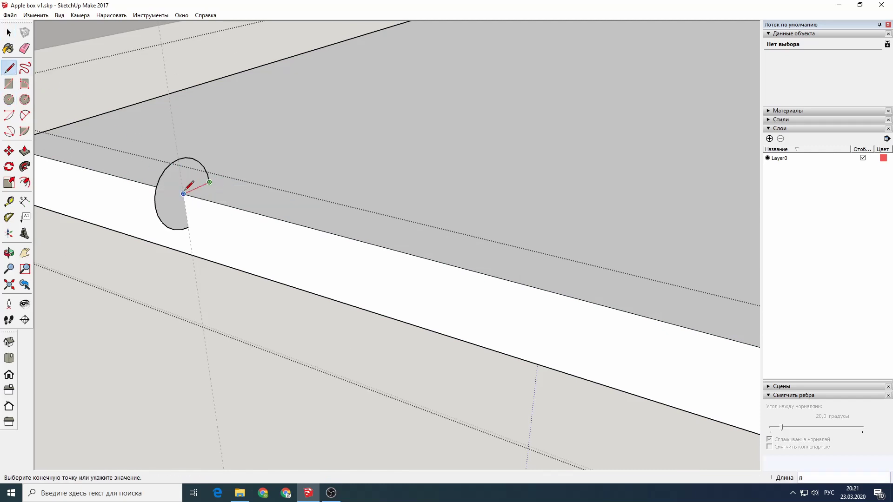
pyautogui.click(24, 48)
pyautogui.click(164, 174)
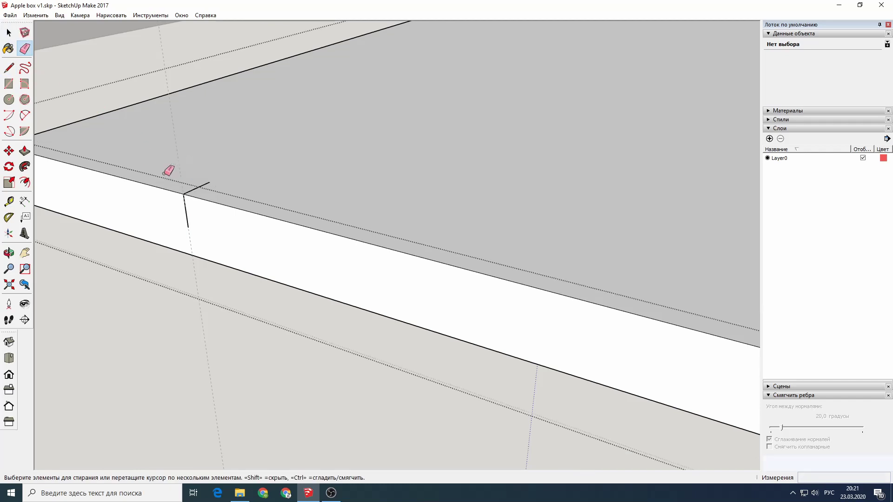
# Hide the board so only the quarter-round profile remains visible.
pyautogui.click(8, 33)
pyautogui.click(192, 186)
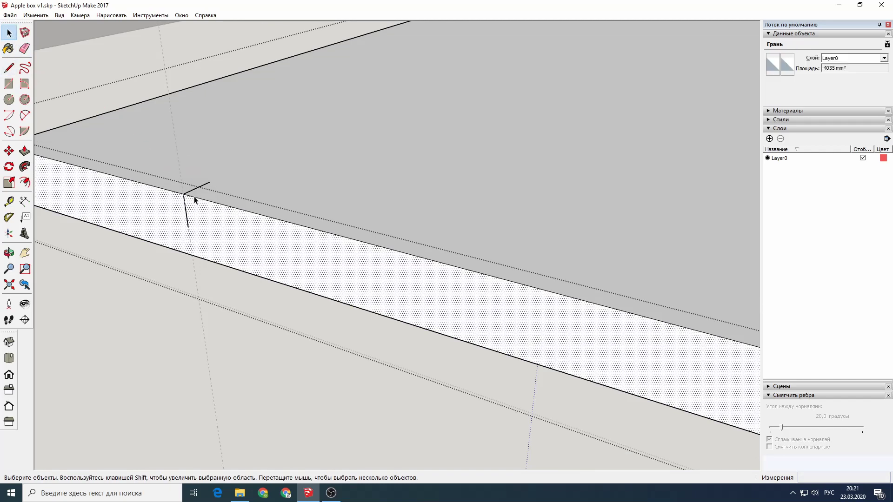
pyautogui.click(46, 16)
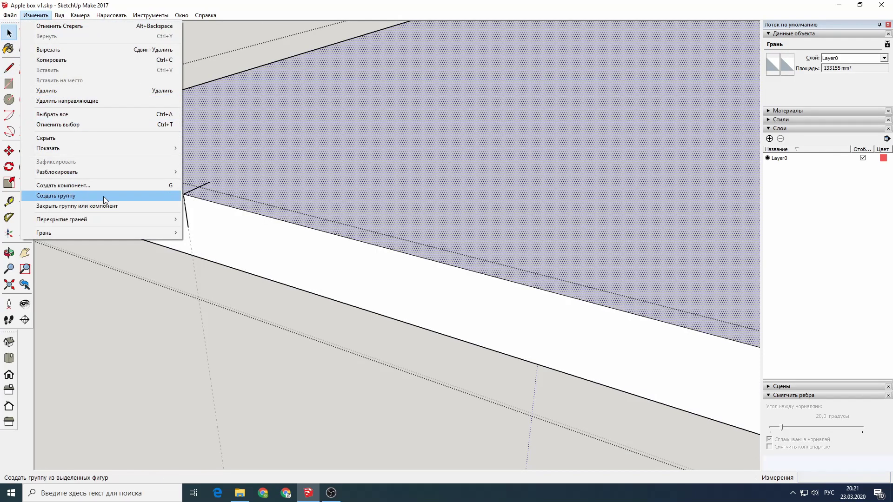
pyautogui.moveTo(116, 138)
pyautogui.mouseDown(button='middle')
pyautogui.moveTo(197, 219)
pyautogui.moveTo(192, 197)
pyautogui.mouseUp(button='middle')
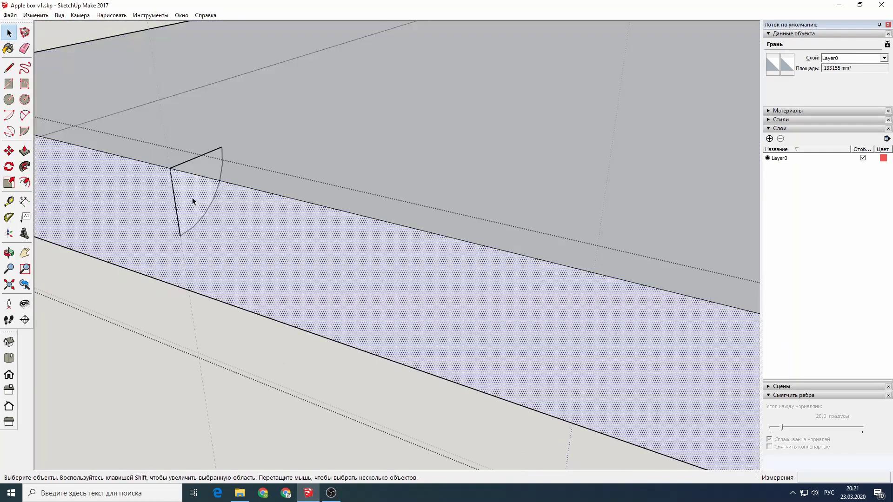
pyautogui.doubleClick(192, 193)
pyautogui.rightClick(192, 193)
pyautogui.click(210, 219)
# Push/pull the profile 139 mm into a long bar and turn off X-ray face style.
pyautogui.click(24, 151)
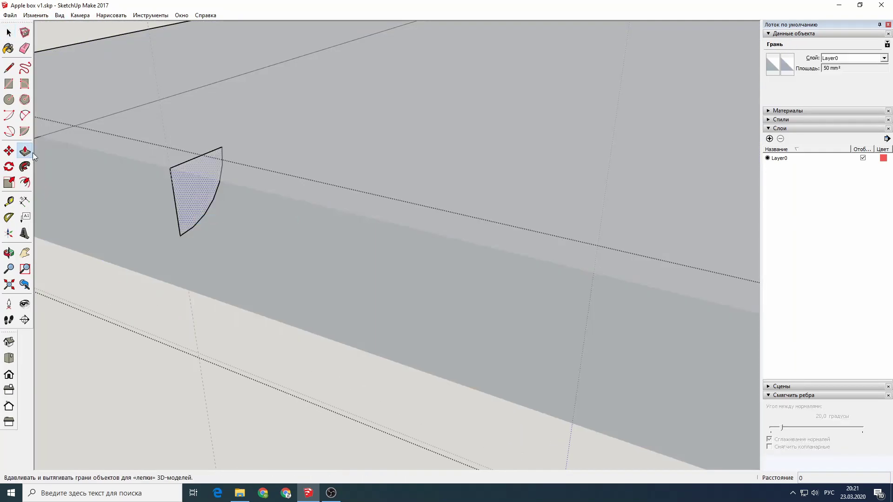
pyautogui.click(204, 195)
pyautogui.scroll(3, 228, 210)
pyautogui.scroll(-3, 228, 208)
pyautogui.click(561, 268)
pyautogui.click(36, 15)
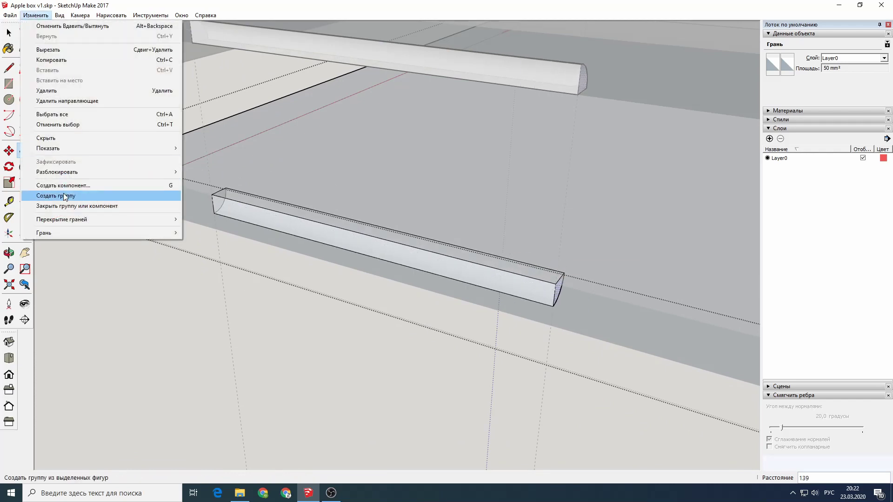
pyautogui.click(196, 139)
# Draw a short closing edge down the board's front face and dismiss the hidden-geometry warning.
pyautogui.press('space')
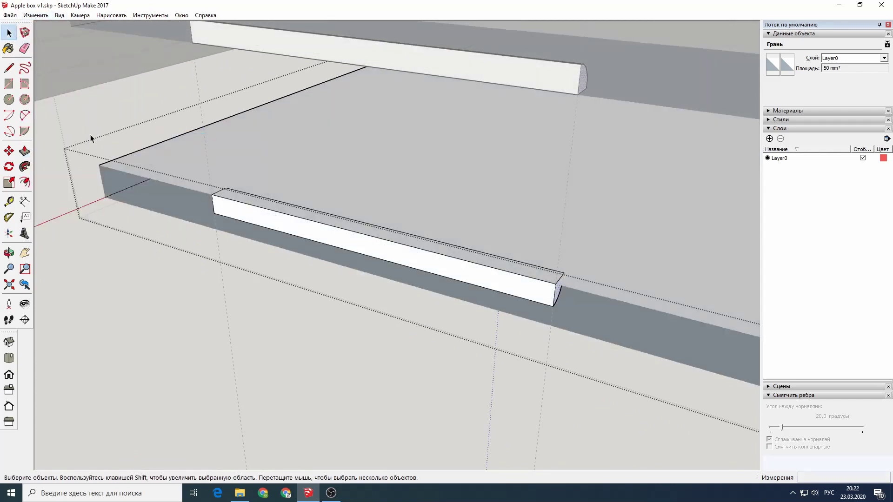
pyautogui.click(191, 179)
pyautogui.scroll(3, 223, 210)
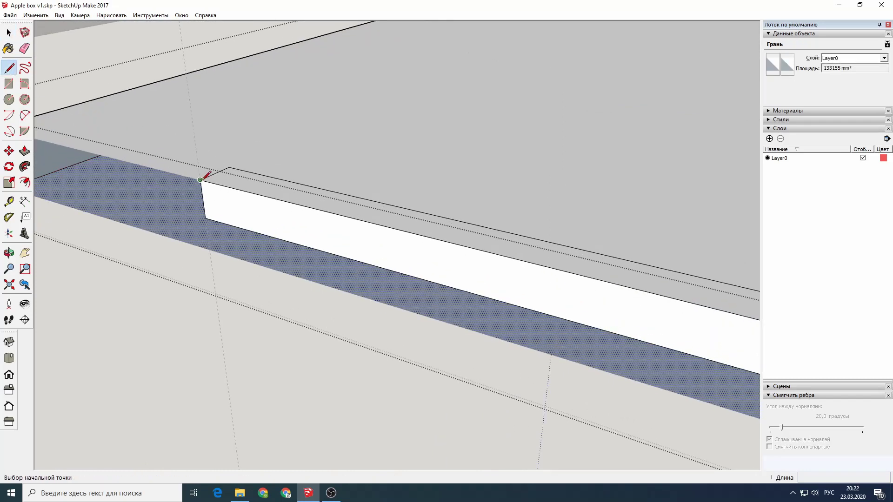
pyautogui.moveTo(200, 179); pyautogui.dragTo(210, 250)
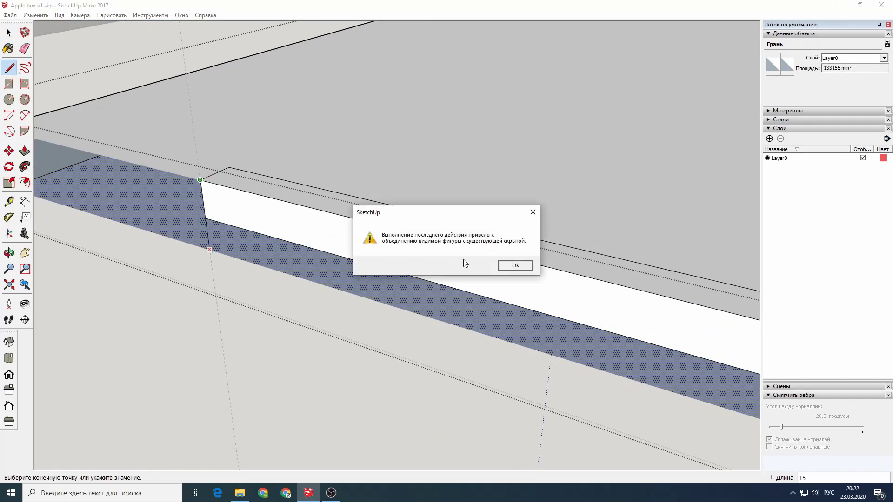
pyautogui.click(516, 265)
# Unhide all geometry and erase the stray edge on the board face.
pyautogui.press('space')
pyautogui.click(35, 15)
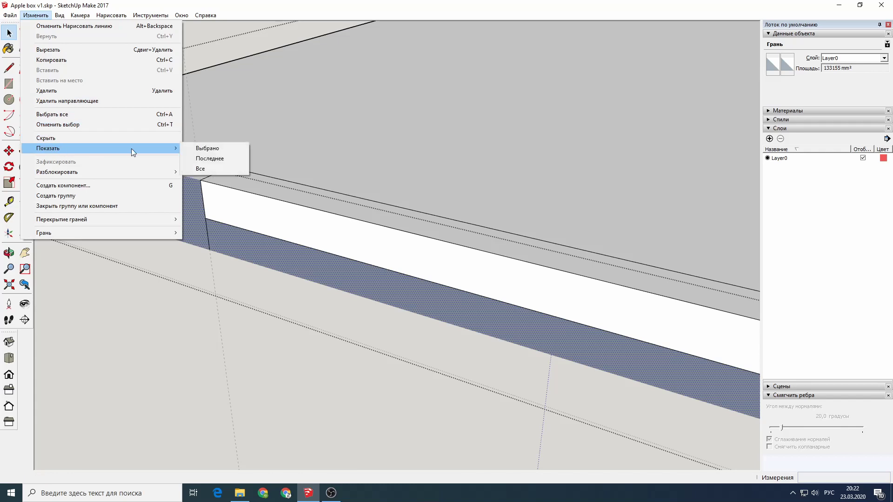
pyautogui.click(200, 168)
pyautogui.press('e')
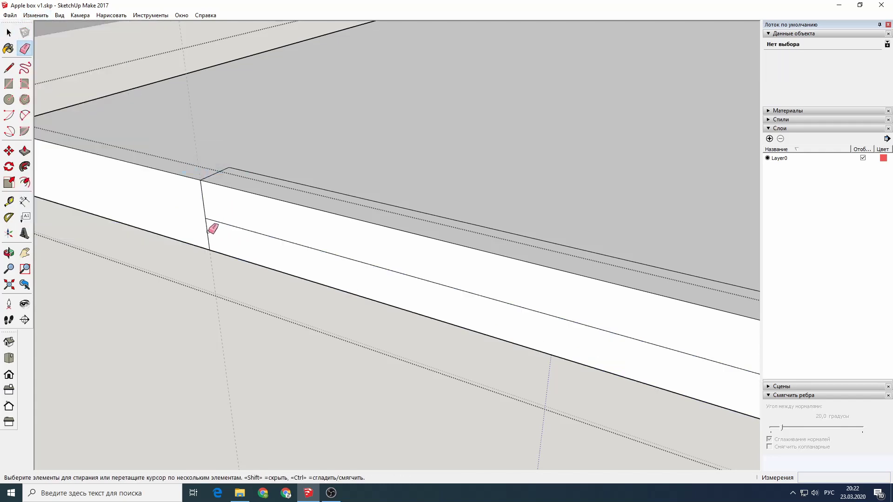
pyautogui.click(245, 192)
pyautogui.scroll(-5, 249, 195)
pyautogui.moveTo(249, 196); pyautogui.dragTo(343, 225, button='middle')
# Reverse the rounded groove's faces so they face outward.
pyautogui.press('space')
pyautogui.click(631, 209)
pyautogui.moveTo(662, 193); pyautogui.dragTo(437, 250, button='middle')
pyautogui.rightClick(438, 259)
pyautogui.click(477, 361)
pyautogui.scroll(-2, 338, 188)
pyautogui.scroll(-2, 338, 188)
# Move the upper board down 58 so it sits on the lower board.
pyautogui.press('m')
pyautogui.click(283, 100)
pyautogui.click(295, 197)
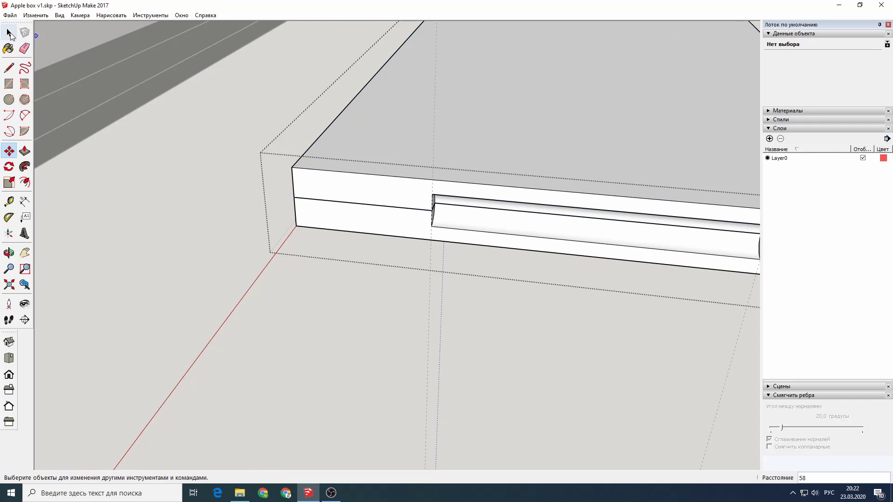
pyautogui.press('space')
pyautogui.scroll(-5, 328, 186)
pyautogui.scroll(6, 520, 173)
# Tape-measure from the box front's left edge to the hole's edge.
pyautogui.moveTo(520, 173)
pyautogui.mouseDown(button='middle')
pyautogui.moveTo(323, 96)
pyautogui.moveTo(593, 92)
pyautogui.moveTo(478, 116)
pyautogui.moveTo(517, 160)
pyautogui.moveTo(177, 175)
pyautogui.moveTo(671, 190)
pyautogui.moveTo(555, 179)
pyautogui.mouseUp(button='middle')
pyautogui.scroll(3, 555, 179)
pyautogui.click(9, 201)
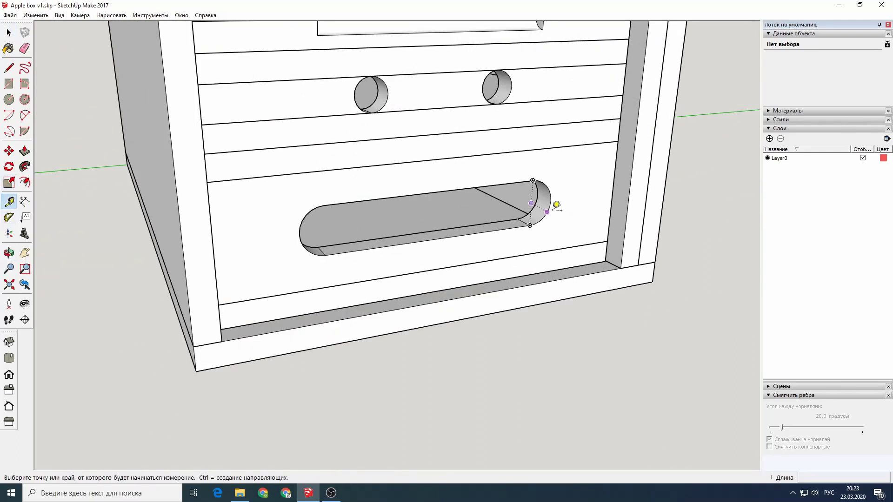
pyautogui.click(166, 270)
pyautogui.click(324, 230)
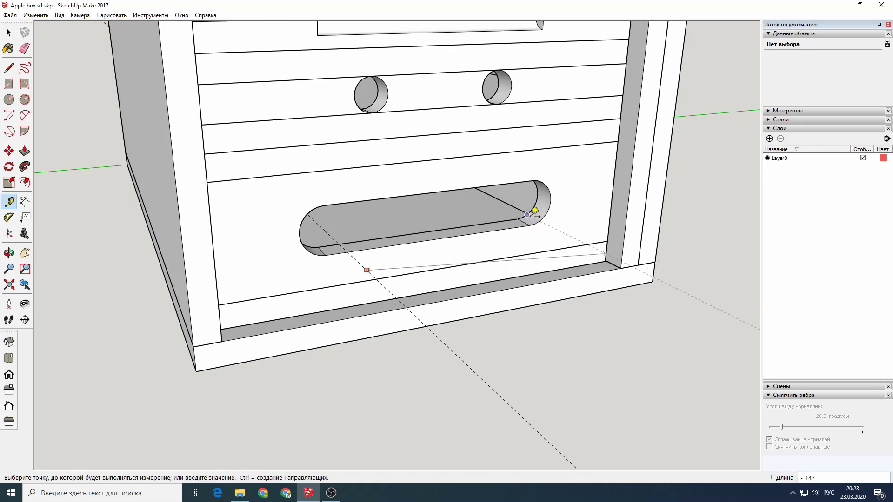
pyautogui.moveTo(538, 195); pyautogui.dragTo(514, 225, button='middle')
pyautogui.scroll(-5, 512, 215)
pyautogui.moveTo(339, 194)
pyautogui.mouseDown(button='middle')
pyautogui.moveTo(522, 175)
pyautogui.moveTo(331, 175)
pyautogui.moveTo(292, 138)
pyautogui.mouseUp(button='middle')
# Inside the box group, draw a second circle and recess the slot face 15 deep.
pyautogui.press('space')
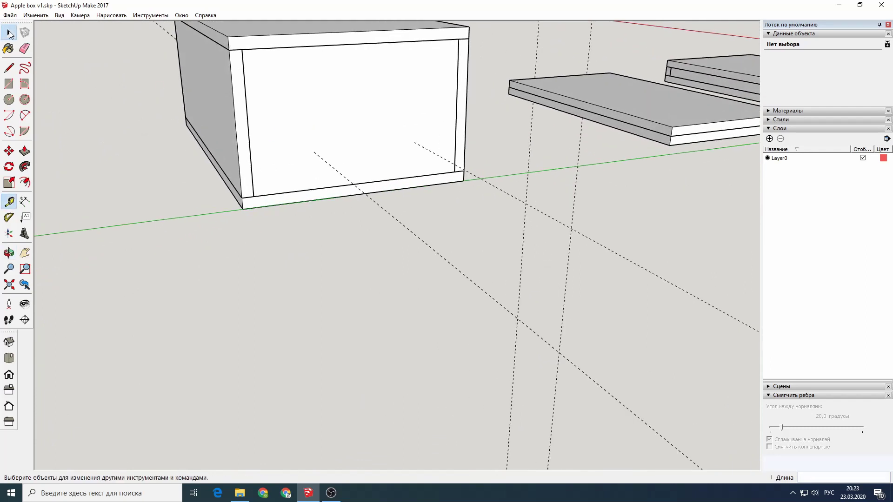
pyautogui.doubleClick(361, 110)
pyautogui.press('c')
pyautogui.write('15')
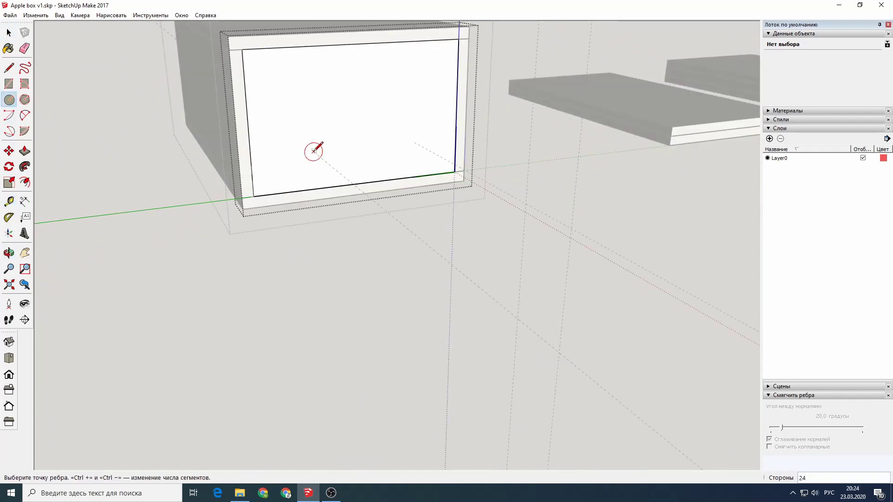
pyautogui.click(412, 142)
pyautogui.press('l')
pyautogui.scroll(3, 326, 135)
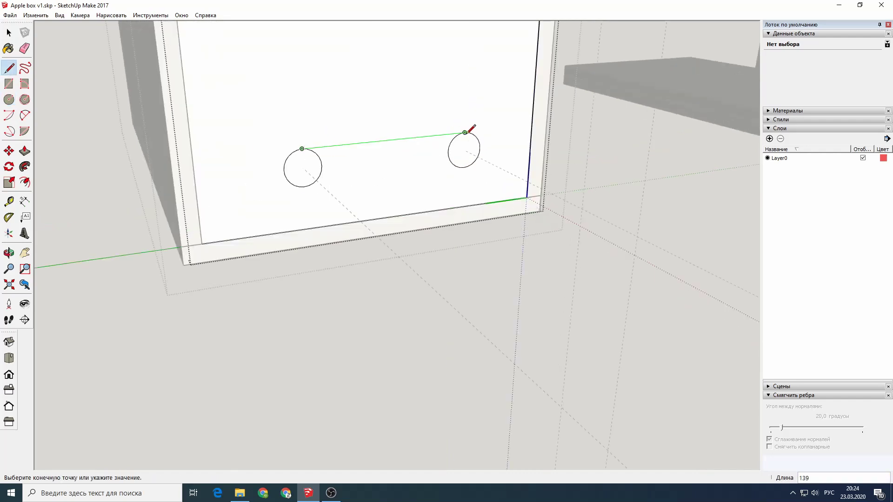
pyautogui.press('e')
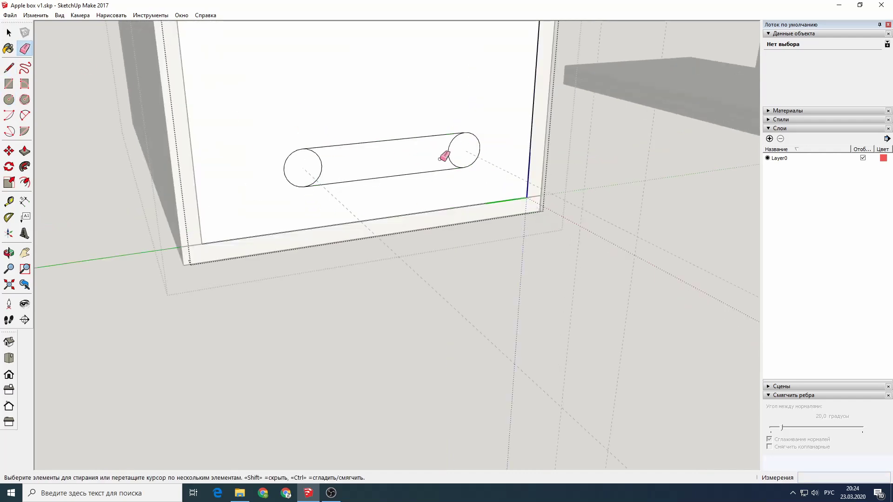
pyautogui.press('p')
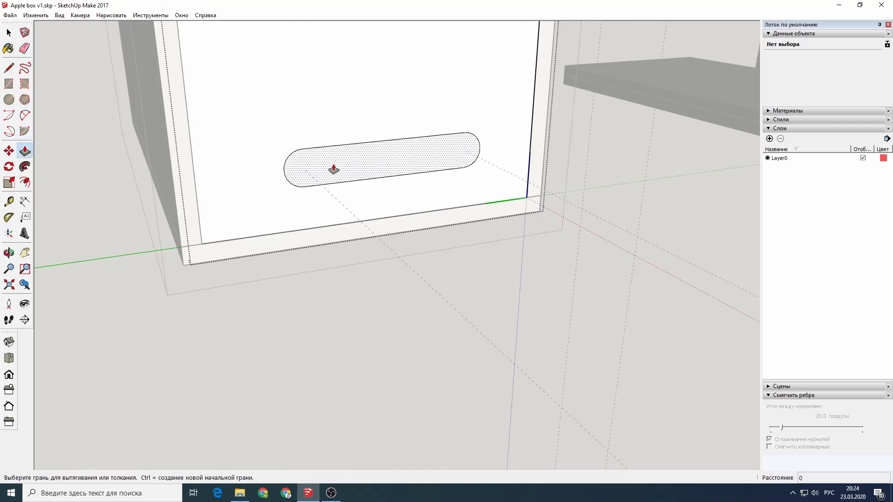
pyautogui.click(367, 167)
pyautogui.click(375, 168)
pyautogui.scroll(-3, 381, 135)
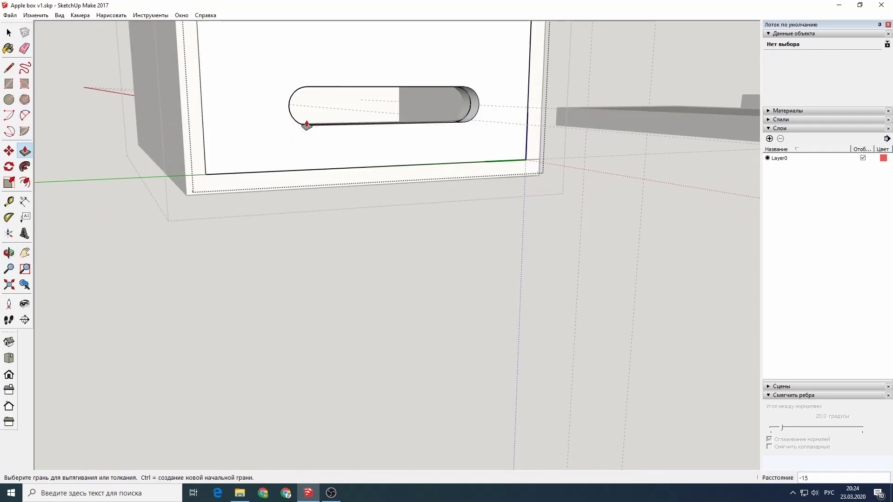
pyautogui.scroll(-3, 307, 126)
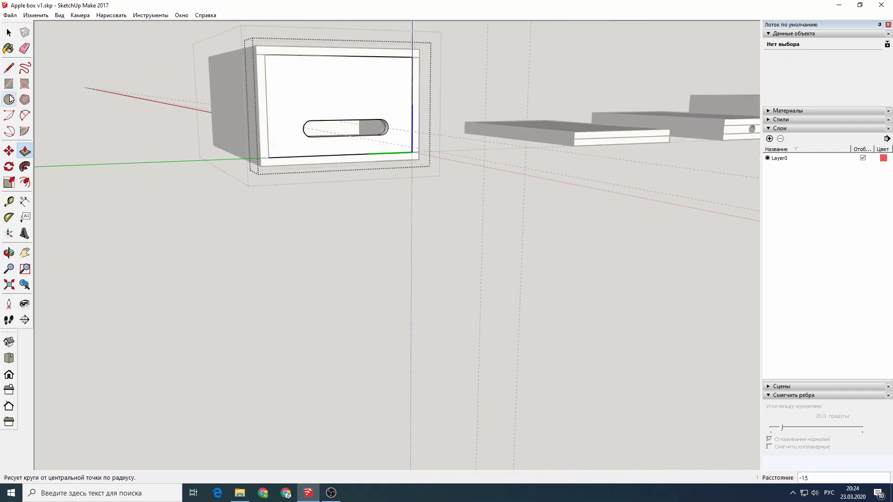
# Leave the group and drag a guide line offset 40 from the box edge.
pyautogui.press('space')
pyautogui.click(186, 229)
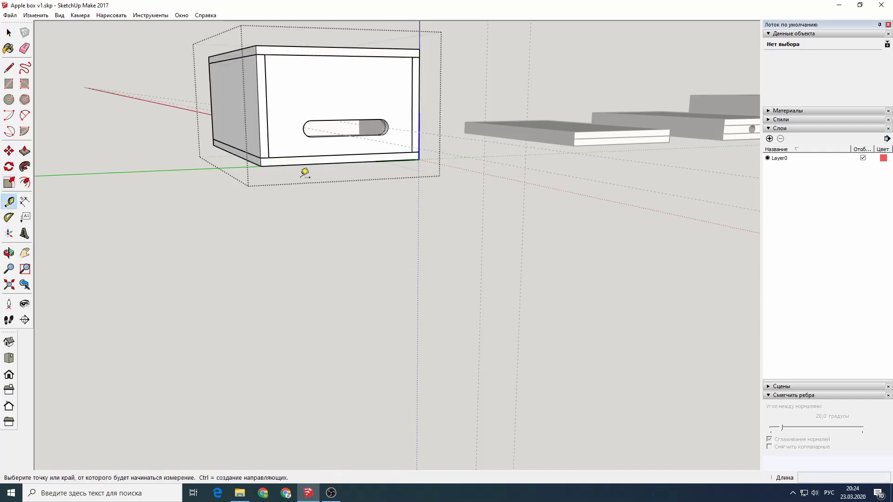
pyautogui.scroll(2, 307, 124)
pyautogui.scroll(-1, 303, 229)
pyautogui.scroll(-3, 303, 229)
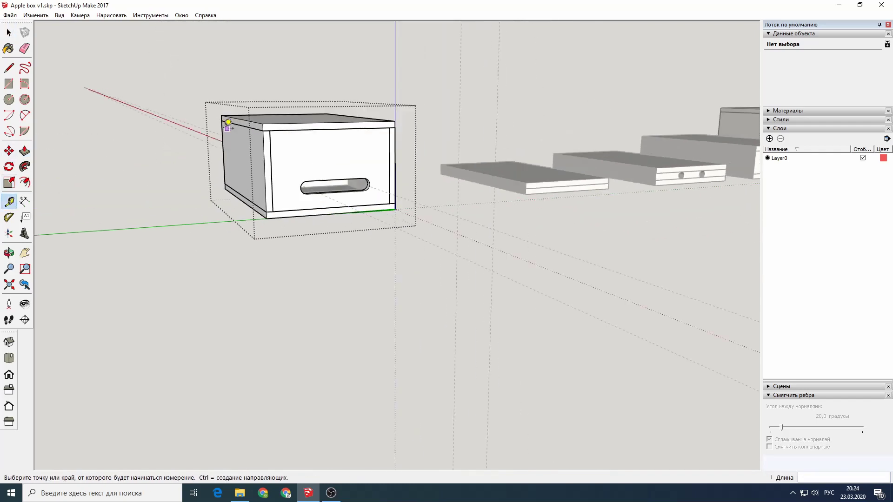
pyautogui.press('space')
pyautogui.click(145, 66)
pyautogui.press('t')
pyautogui.click(306, 113)
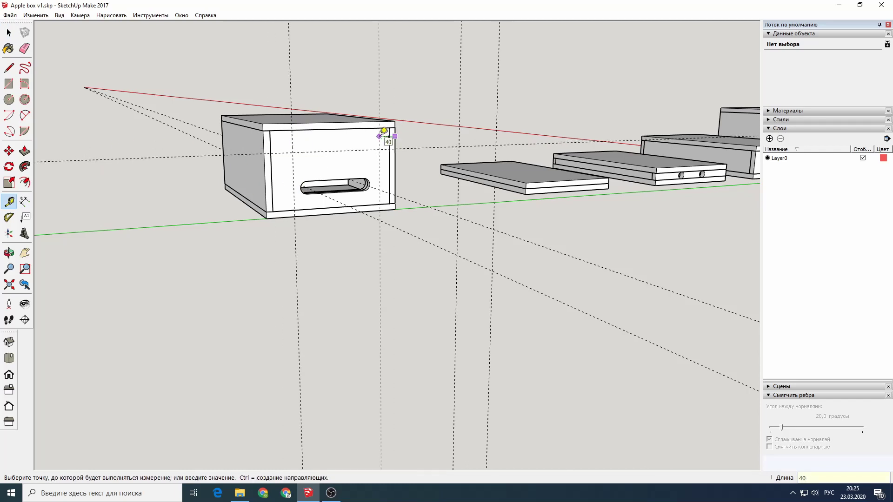
pyautogui.scroll(5, 370, 214)
pyautogui.moveTo(370, 214)
pyautogui.mouseDown(button='middle')
pyautogui.moveTo(256, 180)
pyautogui.moveTo(331, 170)
pyautogui.mouseUp(button='middle')
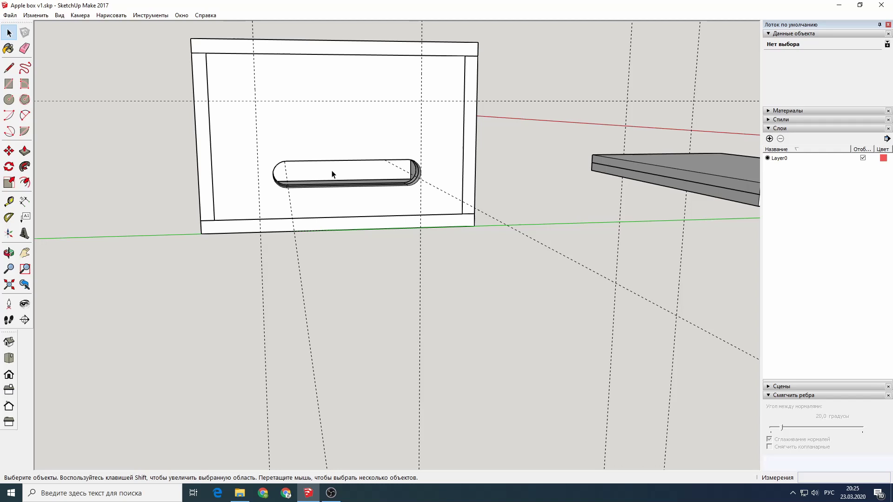
# Inside the box group, move the slot's rounded right end 15 to the left.
pyautogui.moveTo(332, 174); pyautogui.dragTo(259, 119, button='middle')
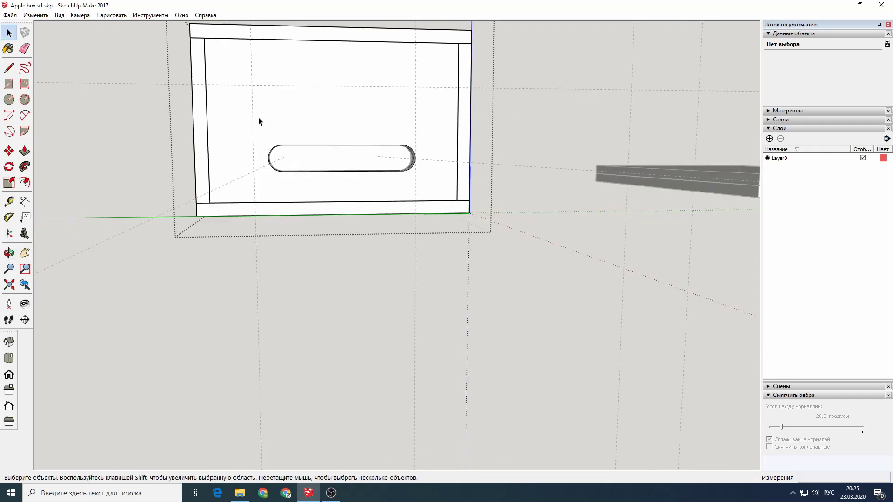
pyautogui.doubleClick(265, 120)
pyautogui.scroll(4, 431, 171)
pyautogui.scroll(2, 431, 171)
pyautogui.moveTo(400, 102); pyautogui.dragTo(492, 245)
pyautogui.press('m')
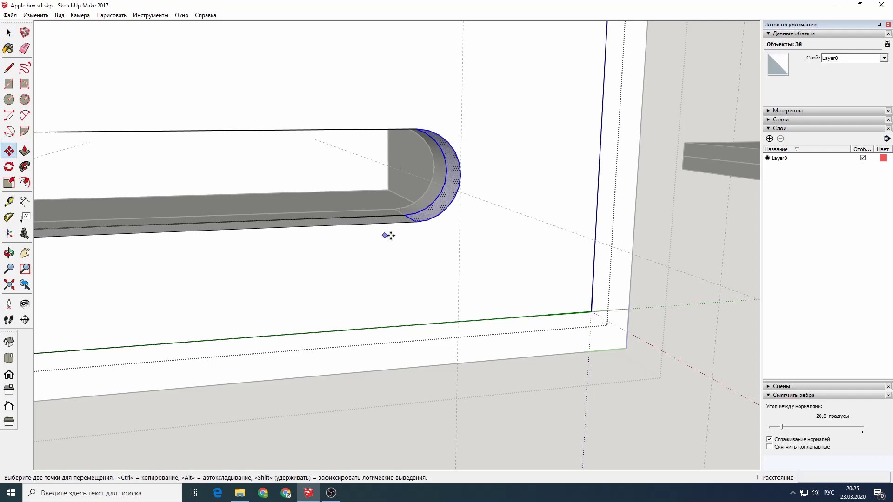
pyautogui.click(416, 223)
pyautogui.write('15')
pyautogui.click(395, 226)
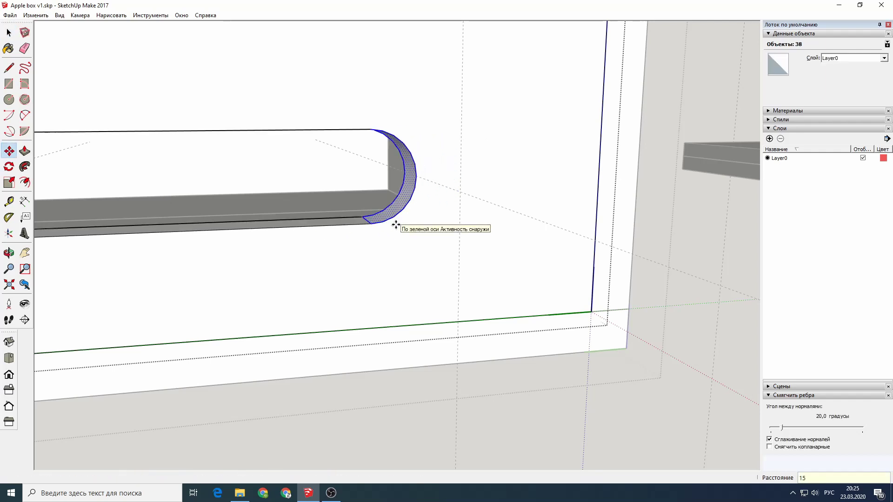
pyautogui.press('space')
pyautogui.scroll(-3, 112, 76)
# Copy the whole handle slot 75 above the original.
pyautogui.moveTo(514, 233); pyautogui.dragTo(513, 233)
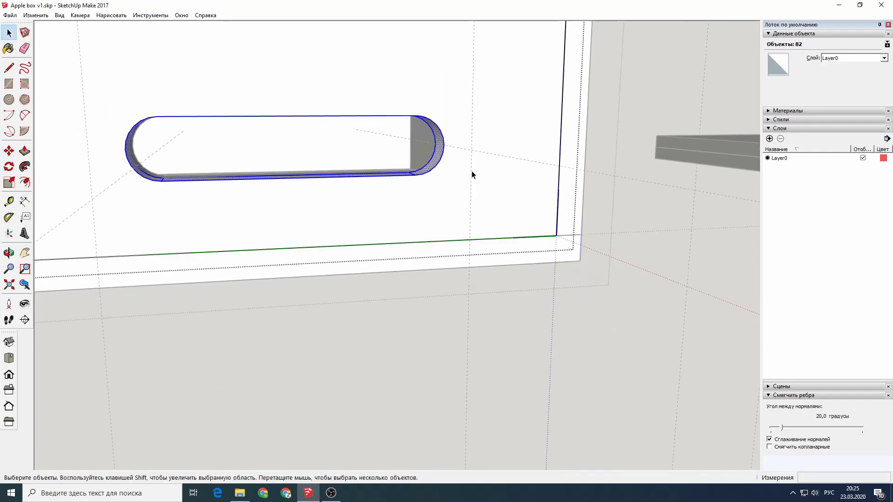
pyautogui.moveTo(473, 171); pyautogui.dragTo(296, 226, button='middle')
pyautogui.press('m')
pyautogui.scroll(3, 377, 161)
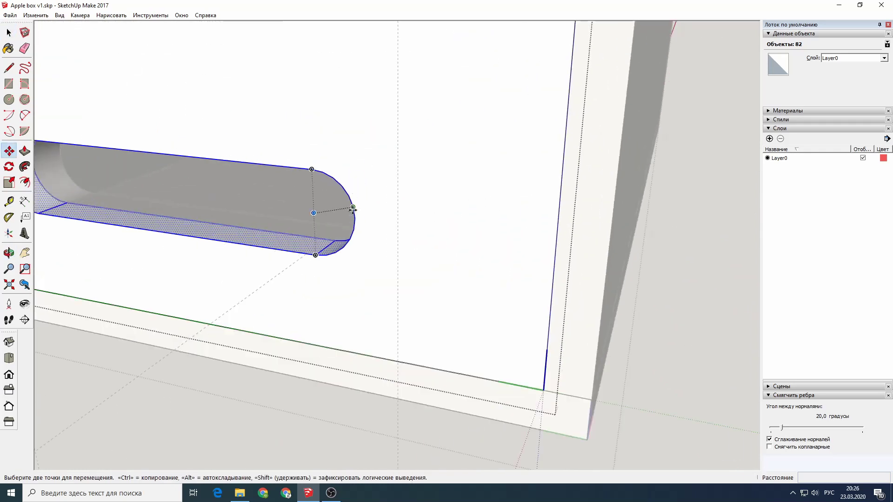
pyautogui.click(354, 218)
pyautogui.press('ctrl')
pyautogui.scroll(-2, 348, 173)
pyautogui.scroll(-2, 348, 144)
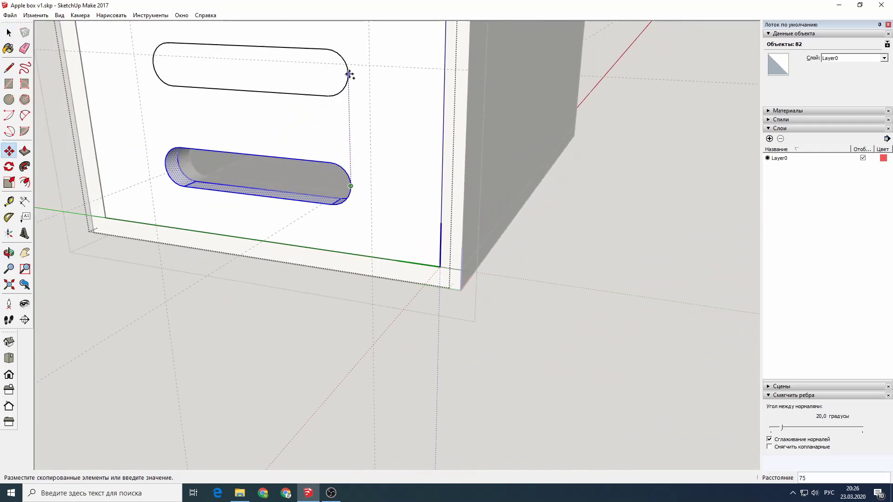
pyautogui.click(349, 65)
# Select the front panel face with its edges, then view the whole box.
pyautogui.press('space')
pyautogui.click(207, 74)
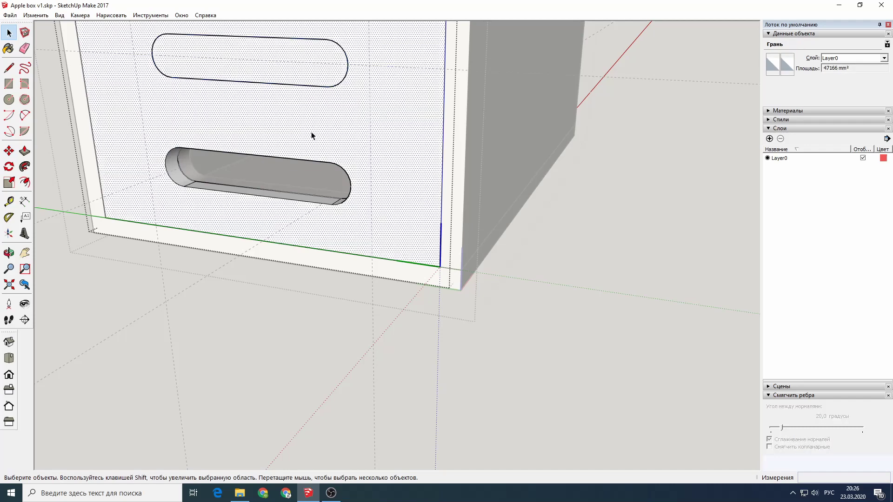
pyautogui.moveTo(311, 135); pyautogui.dragTo(616, 173, button='middle')
pyautogui.scroll(2, 444, 167)
pyautogui.doubleClick(381, 166)
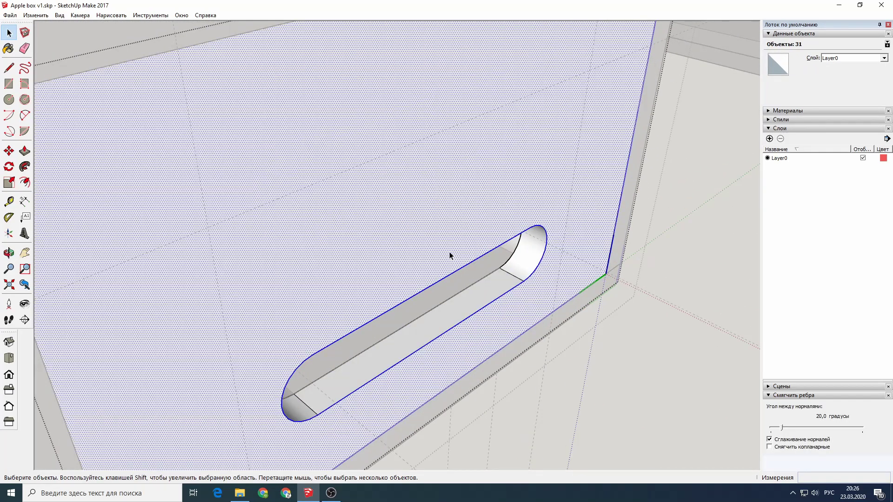
pyautogui.scroll(-5, 450, 255)
pyautogui.moveTo(480, 269); pyautogui.dragTo(3, 196, button='middle')
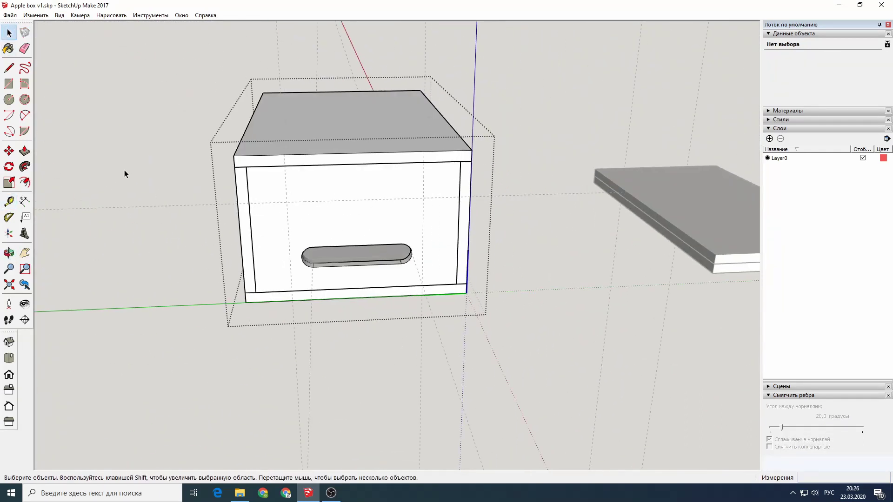
# Measure from the box's left edge and open the box group for editing.
pyautogui.click(10, 201)
pyautogui.click(243, 243)
pyautogui.scroll(3, 242, 243)
pyautogui.scroll(2, 303, 263)
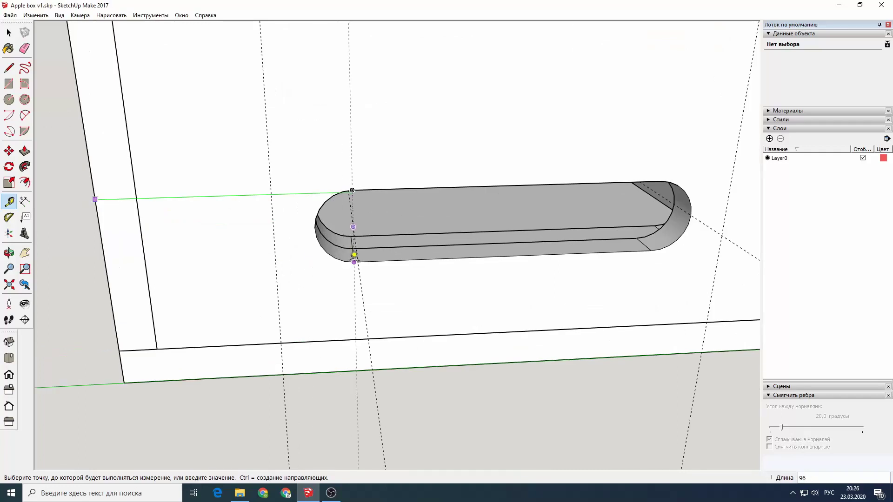
pyautogui.scroll(-3, 632, 268)
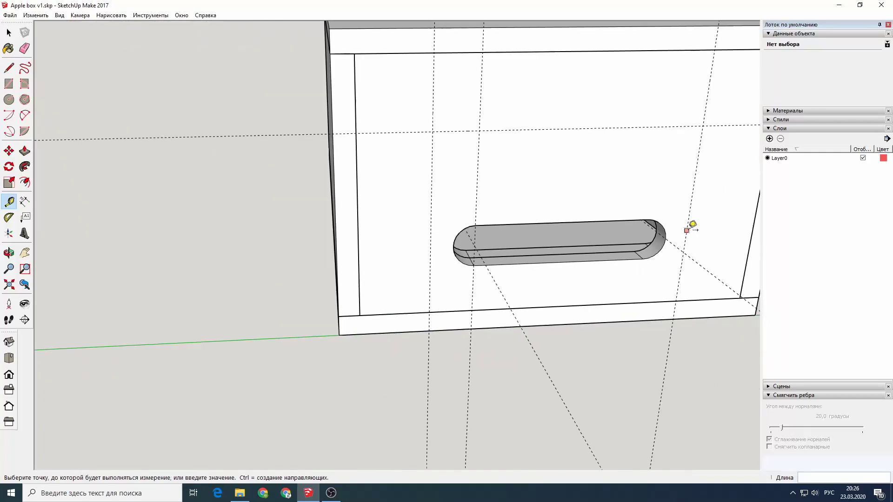
pyautogui.write('30')
pyautogui.press('space')
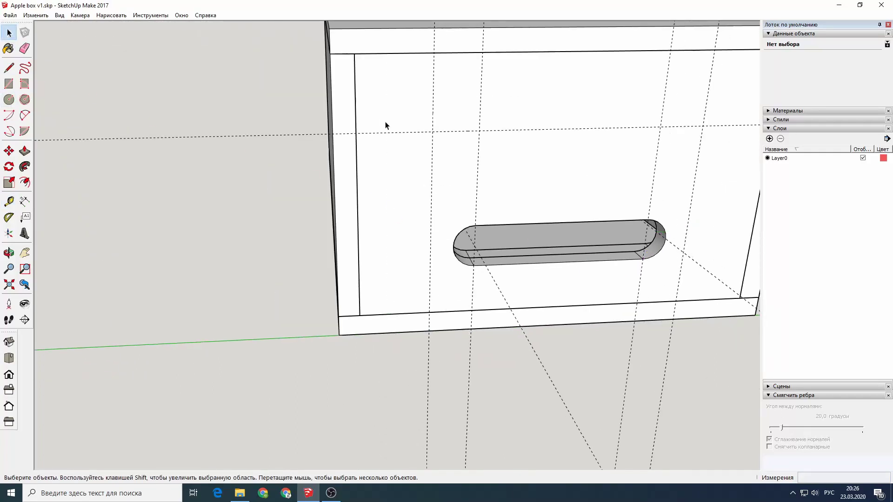
pyautogui.doubleClick(386, 121)
# Join two radius-15 circles with lines, erase the inner arcs, and push the slot through.
pyautogui.press('c')
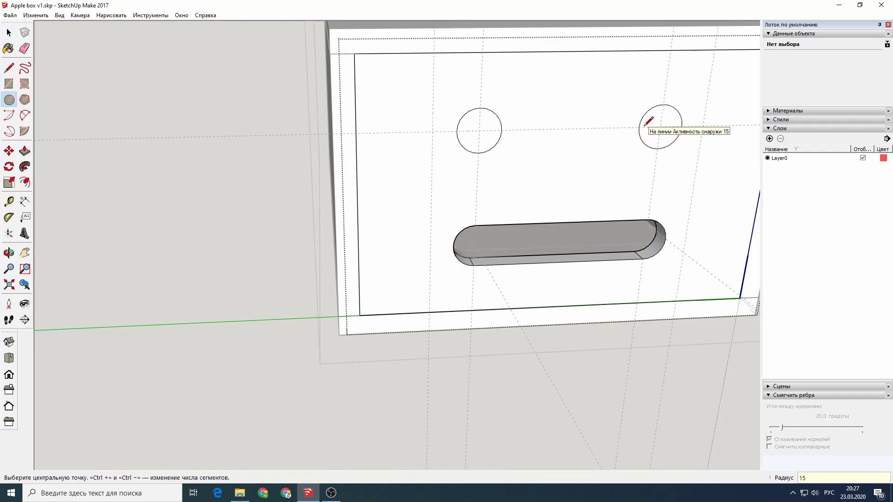
pyautogui.press('l')
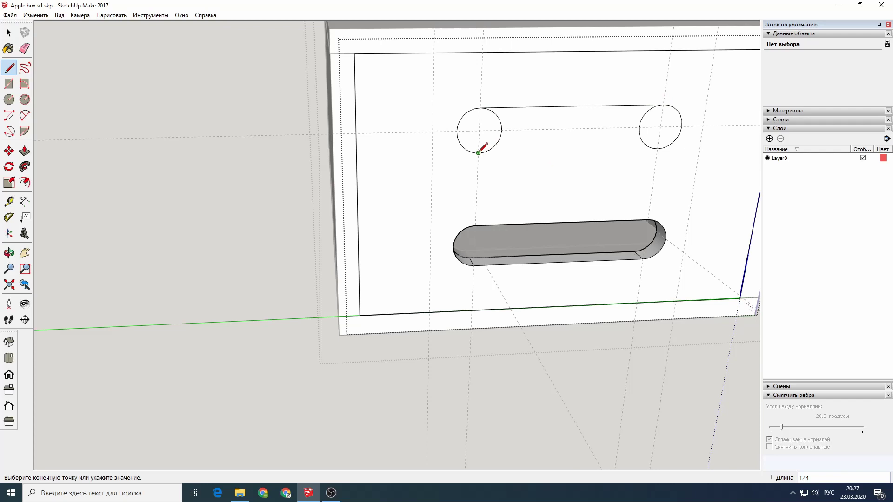
pyautogui.click(26, 48)
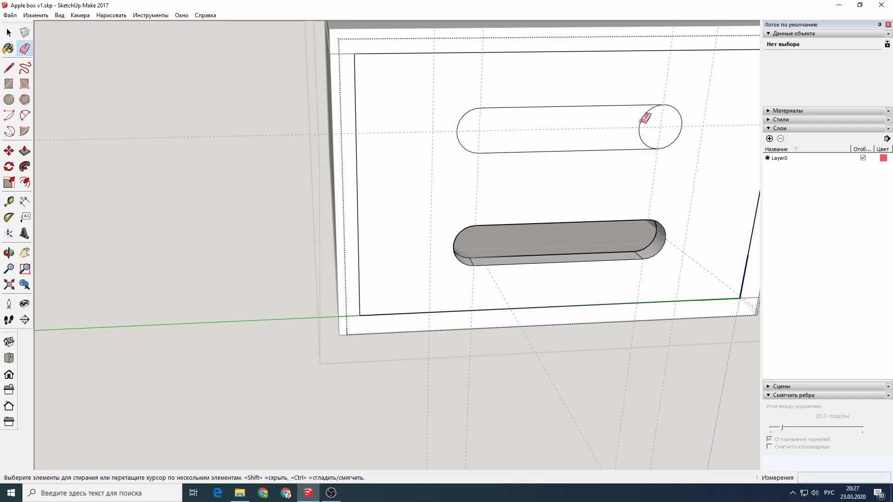
pyautogui.click(25, 152)
pyautogui.scroll(-2, 494, 169)
pyautogui.scroll(5, 494, 169)
pyautogui.click(566, 170)
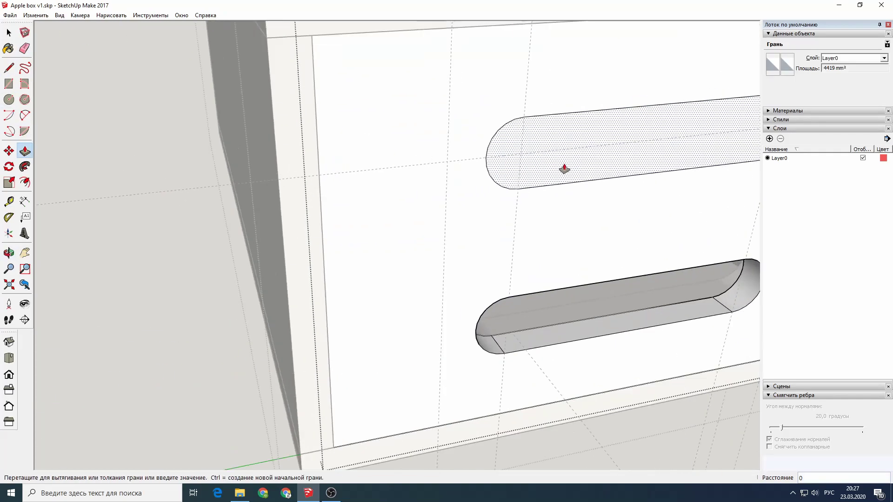
pyautogui.click(9, 34)
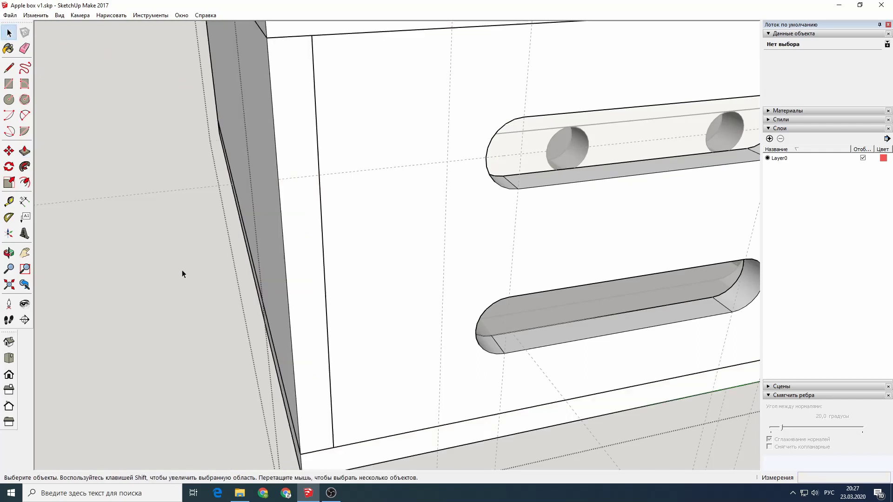
pyautogui.scroll(-5, 183, 269)
pyautogui.moveTo(134, 261); pyautogui.dragTo(225, 261, button='middle')
pyautogui.click(225, 260)
# Copy the slotted front panel to the box's opposite end with Move+Ctrl.
pyautogui.doubleClick(236, 281)
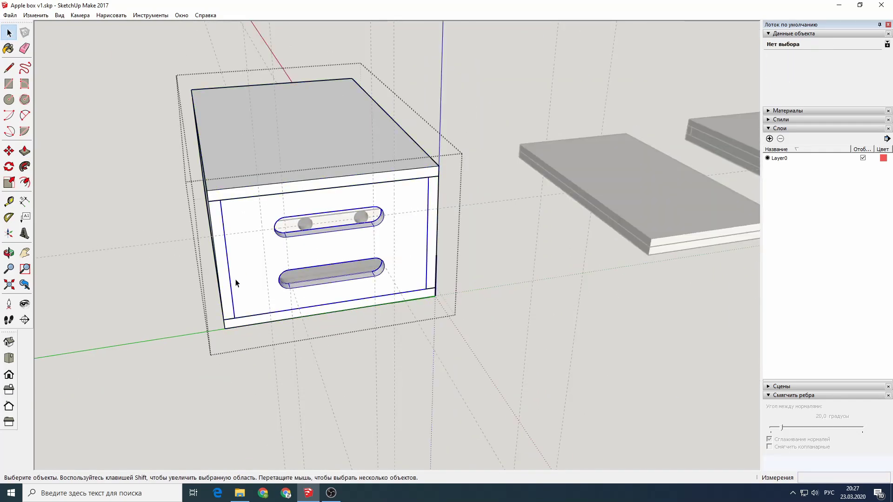
pyautogui.click(235, 281)
pyautogui.press('m')
pyautogui.press('ctrl')
pyautogui.click(235, 320)
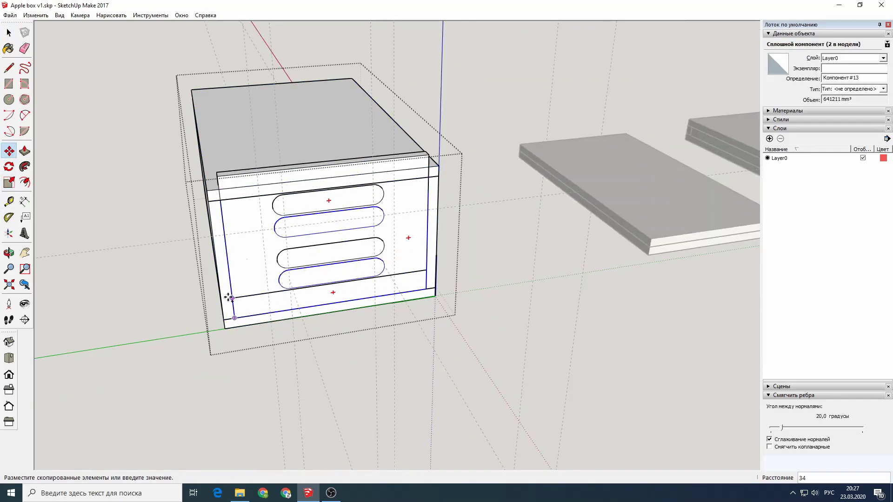
pyautogui.moveTo(234, 319); pyautogui.dragTo(329, 265, button='middle')
pyautogui.scroll(3, 67, 322)
pyautogui.click(67, 323)
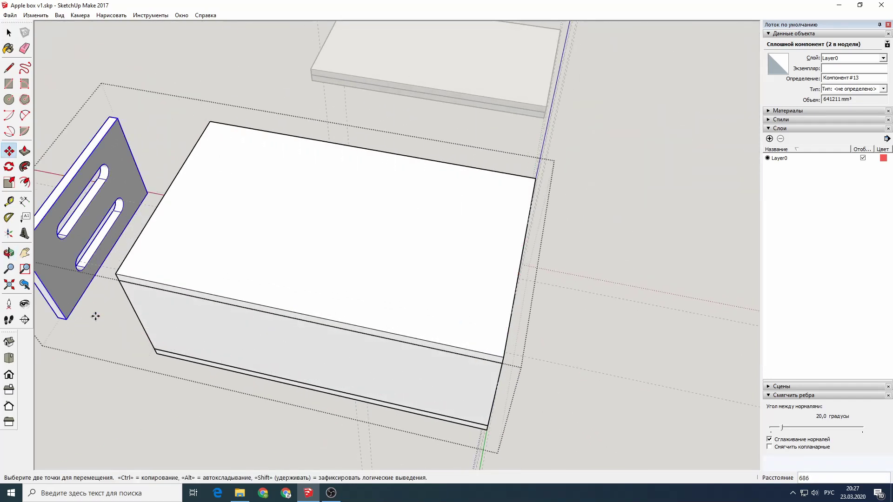
pyautogui.scroll(-3, 93, 321)
# Flip the panel copy along the component's green axis and make it unique.
pyautogui.rightClick(82, 276)
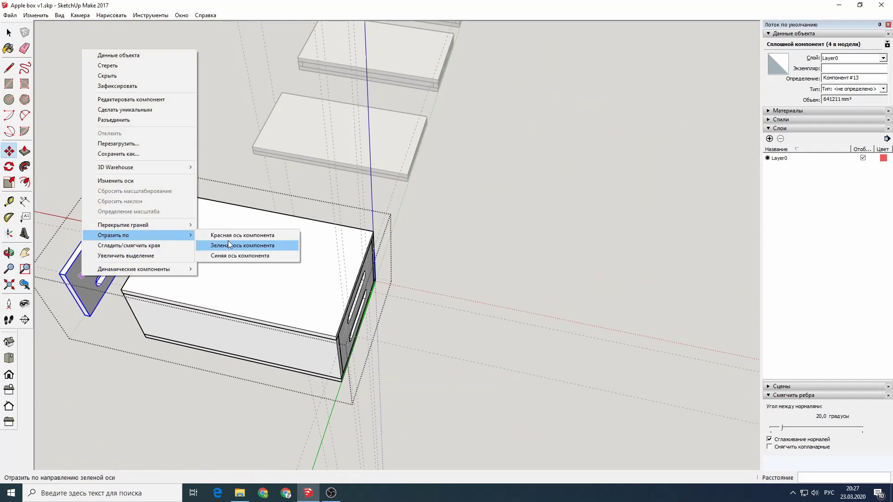
pyautogui.click(229, 241)
pyautogui.scroll(-3, 229, 242)
pyautogui.moveTo(229, 242); pyautogui.dragTo(326, 256, button='middle')
pyautogui.scroll(5, 325, 256)
pyautogui.click(9, 32)
pyautogui.rightClick(315, 258)
pyautogui.click(344, 93)
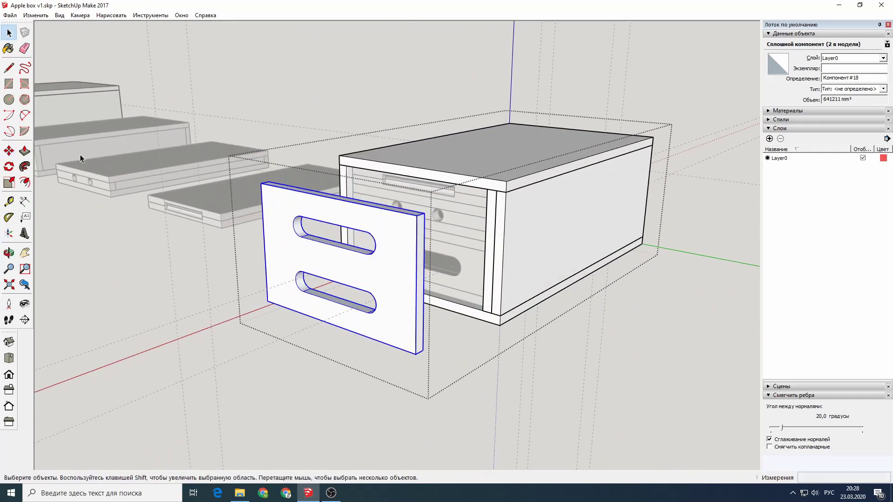
pyautogui.moveTo(484, 266); pyautogui.dragTo(371, 287, button='middle')
# Push a narrow face of the inner box component inward.
pyautogui.scroll(-2, 363, 334)
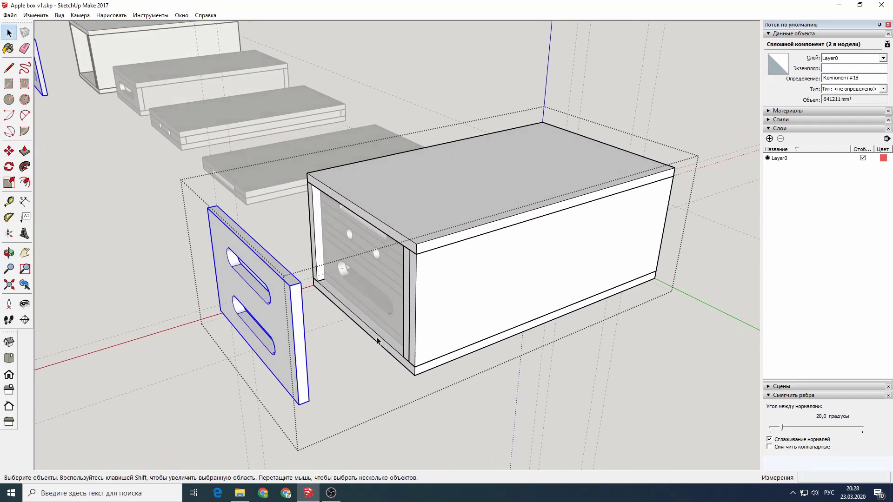
pyautogui.moveTo(376, 337); pyautogui.dragTo(419, 361, button='middle')
pyautogui.scroll(2, 467, 279)
pyautogui.click(471, 328)
pyautogui.scroll(5, 471, 328)
pyautogui.doubleClick(471, 328)
pyautogui.press('p')
pyautogui.click(470, 307)
pyautogui.press('Return')
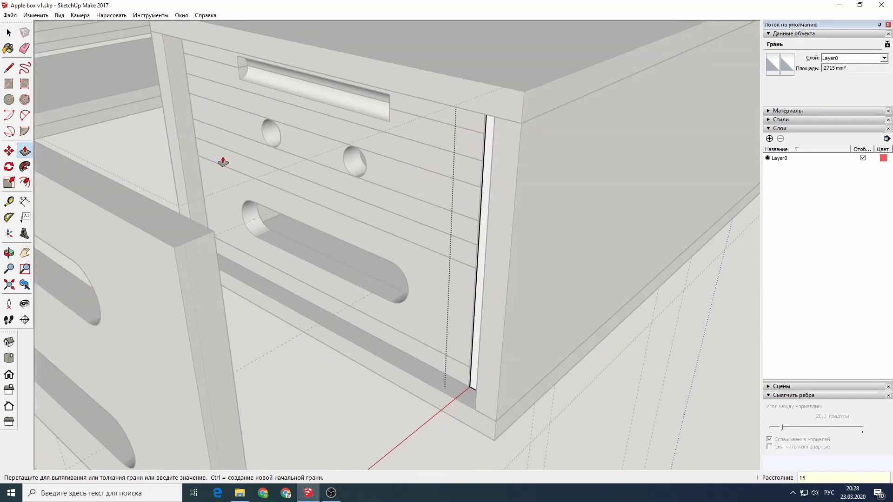
pyautogui.press('space')
pyautogui.click(259, 348)
# Select the left end panel and measure a guide along the side panel.
pyautogui.click(186, 247)
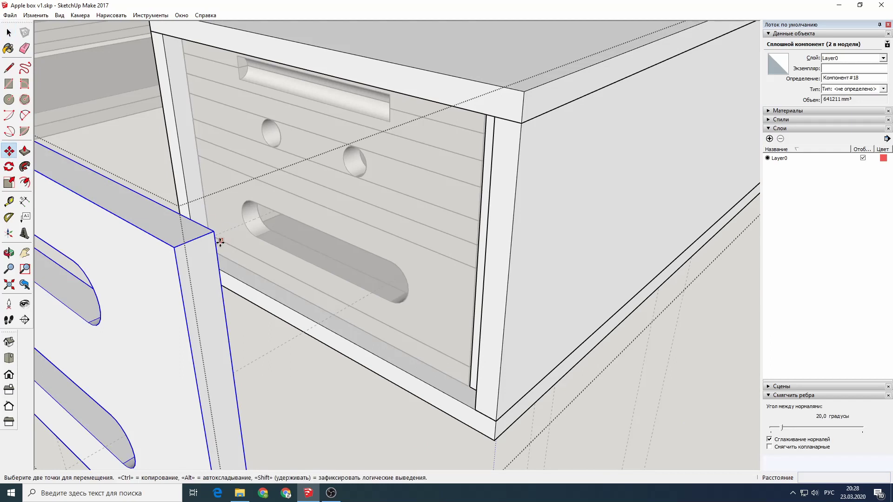
pyautogui.click(220, 242)
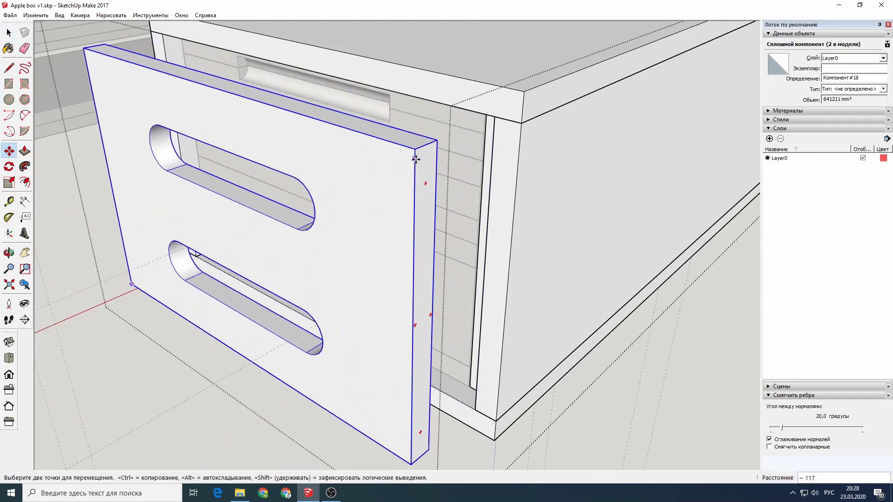
pyautogui.moveTo(416, 160); pyautogui.dragTo(237, 140, button='middle')
pyautogui.scroll(3, 266, 160)
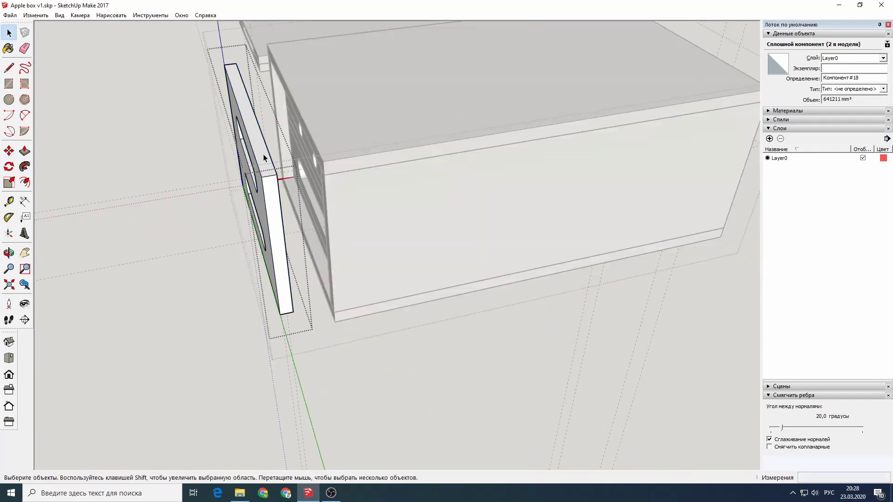
pyautogui.press('t')
pyautogui.scroll(3, 274, 148)
pyautogui.click(274, 148)
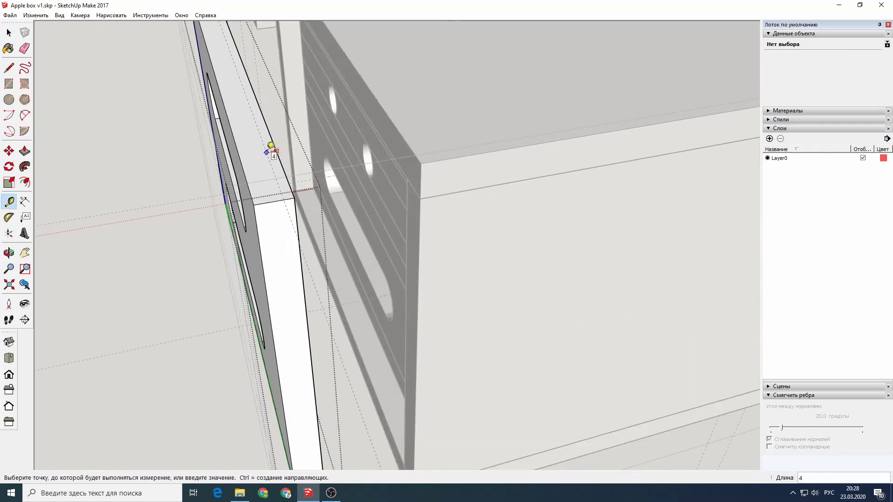
pyautogui.scroll(-5, 158, 140)
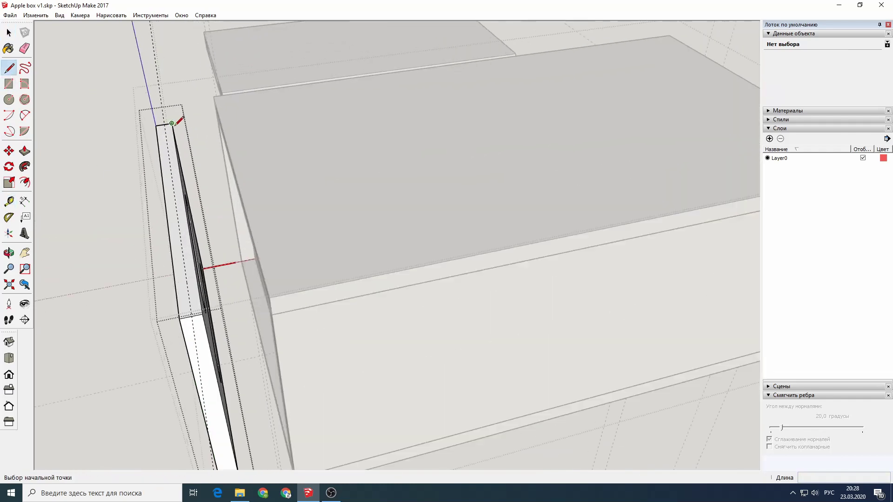
pyautogui.scroll(3, 160, 116)
# Draw a line on the side panel edge and push the narrow strip in by 3.
pyautogui.click(159, 115)
pyautogui.scroll(2, 157, 139)
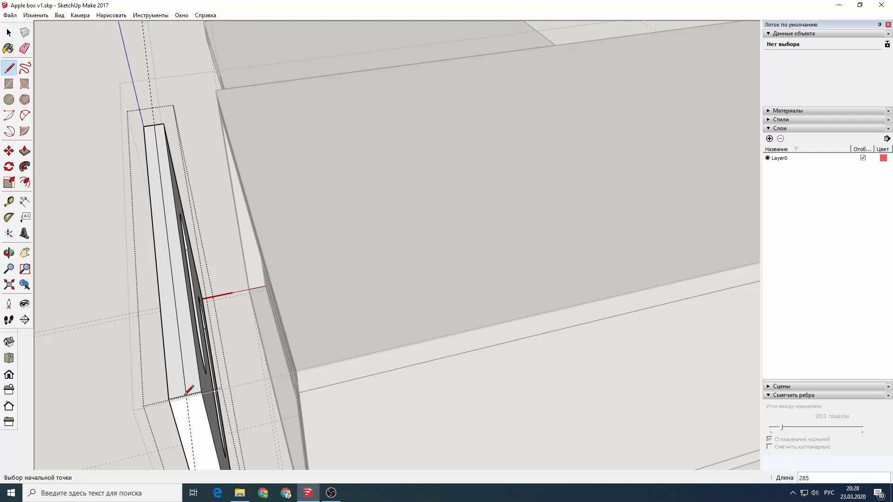
pyautogui.click(23, 150)
pyautogui.click(169, 202)
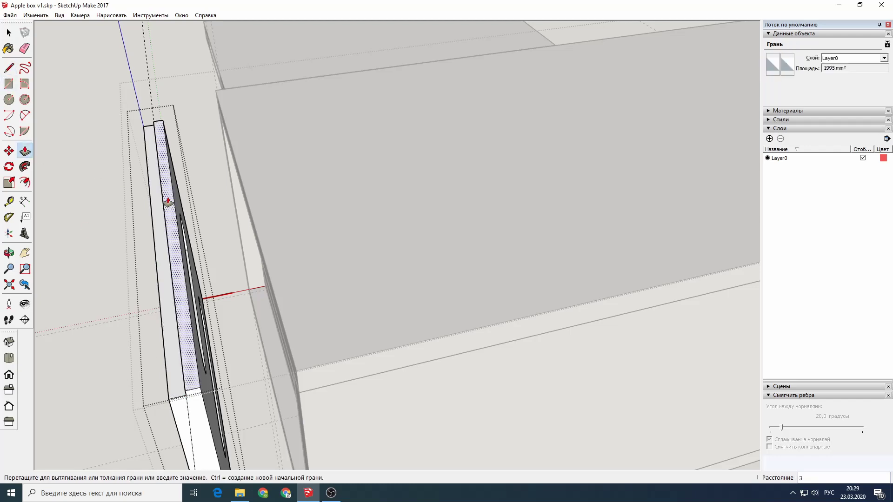
pyautogui.press('Return')
pyautogui.press('space')
pyautogui.moveTo(82, 127)
pyautogui.mouseDown(button='middle')
pyautogui.moveTo(253, 141)
pyautogui.moveTo(206, 195)
pyautogui.mouseUp(button='middle')
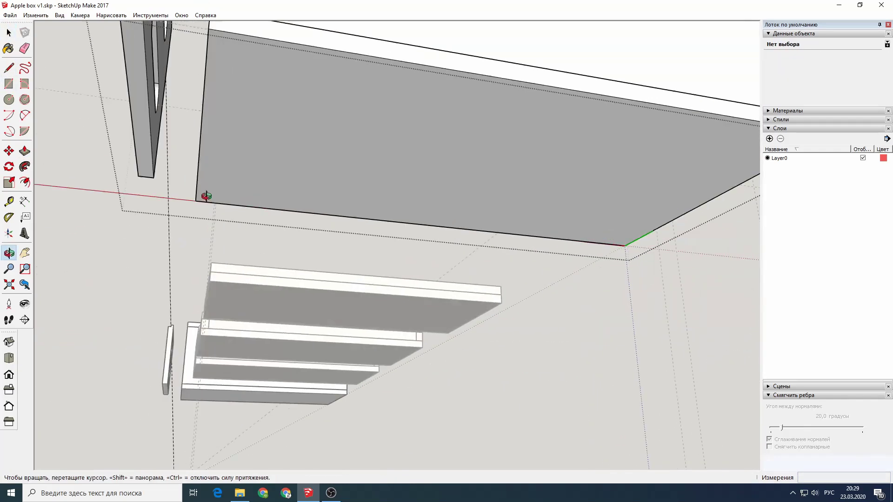
pyautogui.scroll(-3, 206, 196)
pyautogui.scroll(3, 199, 141)
pyautogui.scroll(2, 198, 149)
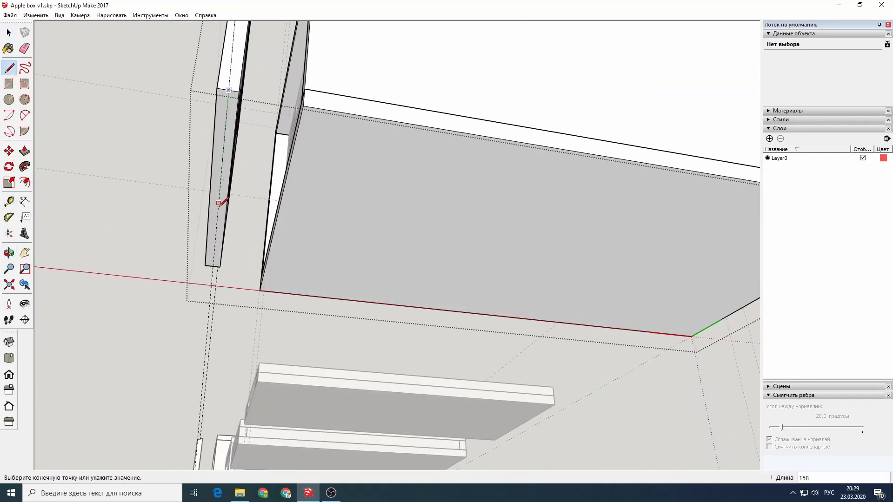
# Cut a step into the bottom end of the leg piece.
pyautogui.click(25, 150)
pyautogui.moveTo(230, 149)
pyautogui.mouseDown(button='middle')
pyautogui.moveTo(207, 193)
pyautogui.moveTo(173, 183)
pyautogui.mouseUp(button='middle')
pyautogui.click(200, 191)
pyautogui.doubleClick(225, 199)
pyautogui.click(9, 83)
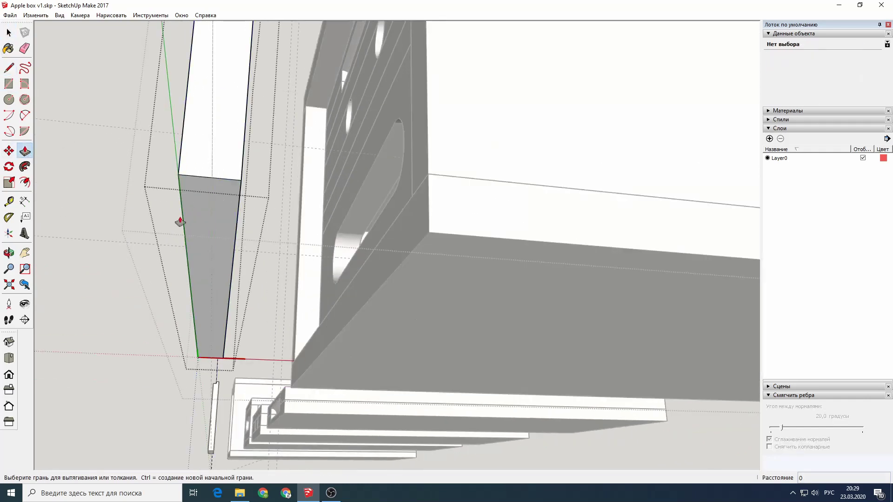
pyautogui.click(228, 231)
pyautogui.press('space')
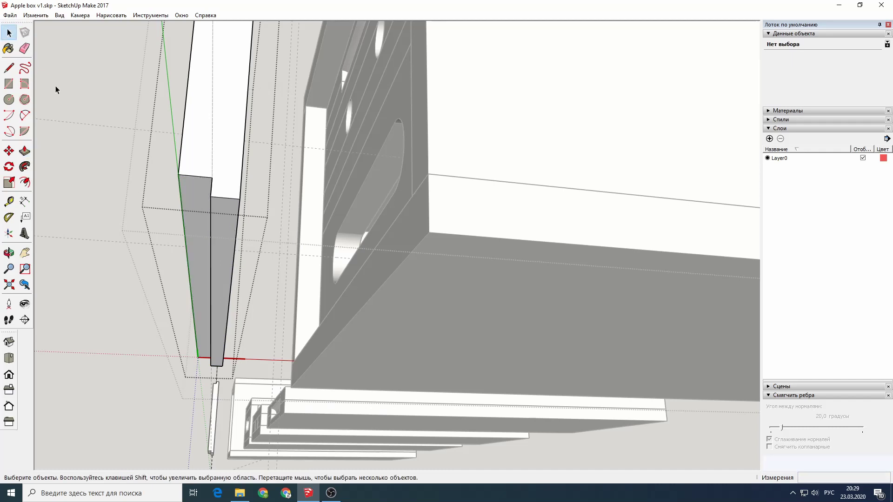
pyautogui.scroll(-5, 124, 101)
pyautogui.scroll(-2, 93, 116)
pyautogui.moveTo(74, 132)
pyautogui.mouseDown(button='middle')
pyautogui.moveTo(159, 166)
pyautogui.moveTo(139, 139)
pyautogui.mouseUp(button='middle')
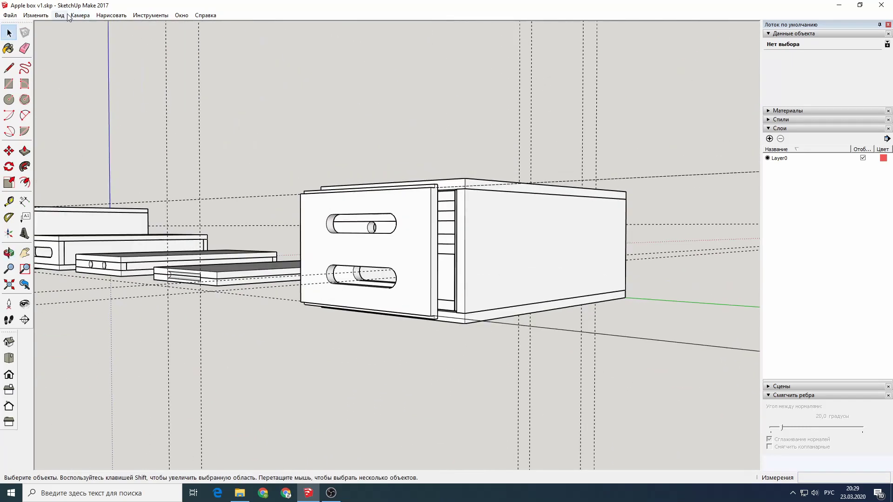
pyautogui.click(36, 15)
pyautogui.click(65, 99)
# Make the box body unique and push its thin front edge in by 15.
pyautogui.moveTo(249, 175)
pyautogui.mouseDown(button='middle')
pyautogui.moveTo(254, 234)
pyautogui.moveTo(498, 256)
pyautogui.mouseUp(button='middle')
pyautogui.scroll(-3, 254, 234)
pyautogui.press('space')
pyautogui.click(498, 256)
pyautogui.rightClick(498, 256)
pyautogui.click(528, 317)
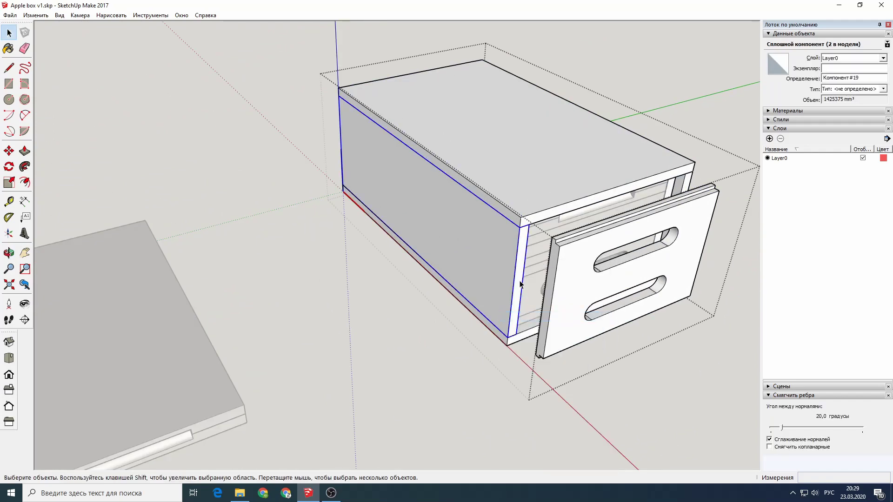
pyautogui.doubleClick(522, 286)
pyautogui.click(518, 279)
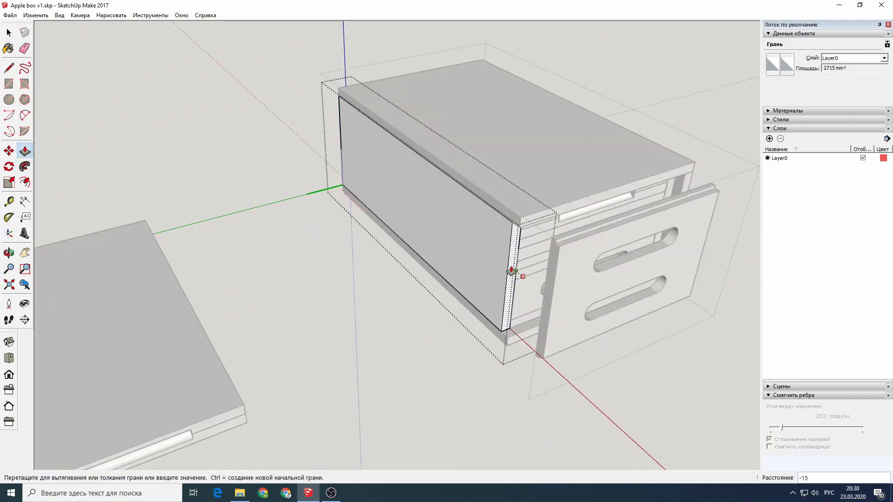
pyautogui.write('15')
pyautogui.press('Return')
pyautogui.press('space')
pyautogui.click(398, 258)
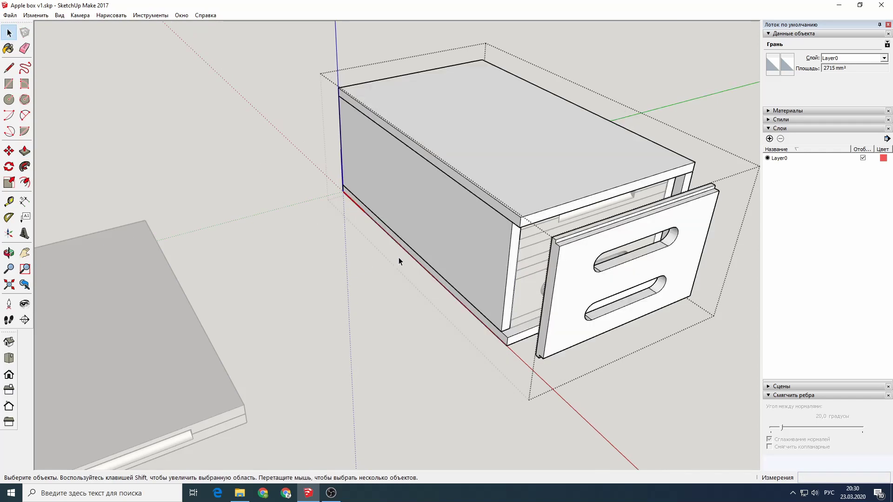
# Move the handle end panel flush inside the box.
pyautogui.click(628, 288)
pyautogui.press('m')
pyautogui.moveTo(499, 219); pyautogui.dragTo(346, 214, button='middle')
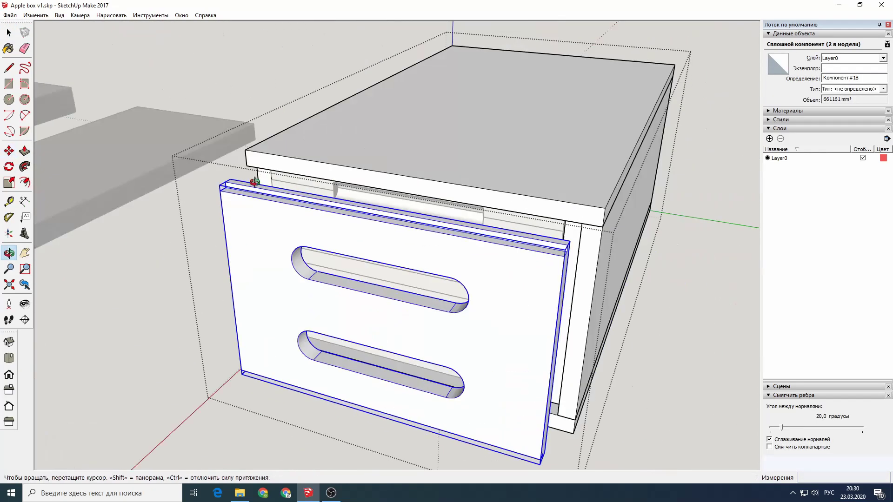
pyautogui.click(347, 214)
pyautogui.click(377, 203)
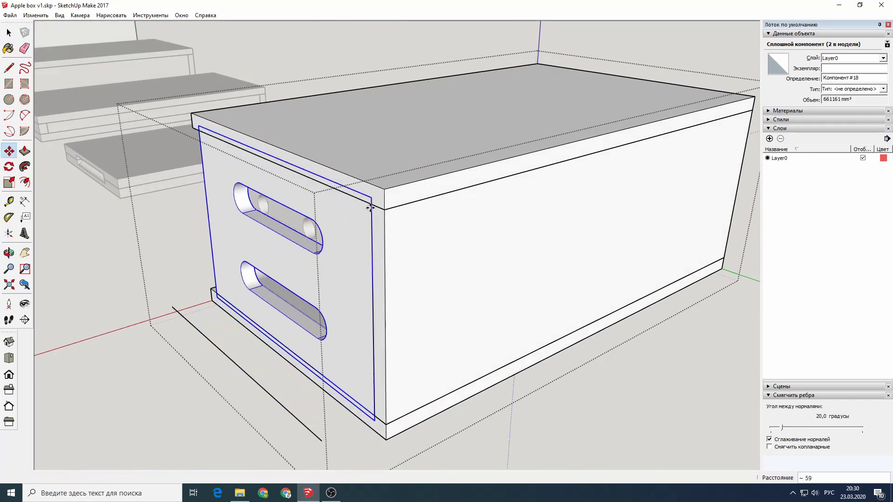
pyautogui.moveTo(378, 203); pyautogui.dragTo(733, 148, button='middle')
pyautogui.scroll(4, 508, 184)
pyautogui.press('space')
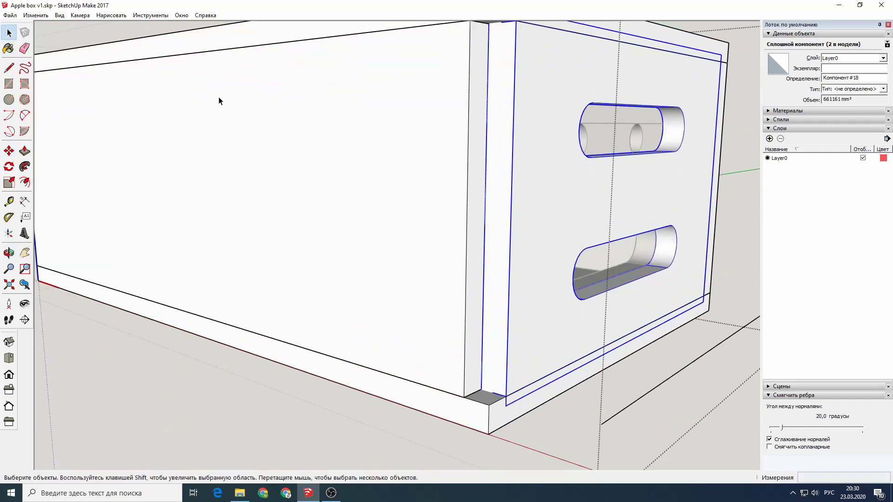
# Push the end panel's narrow edge face out 15 to the left.
pyautogui.doubleClick(498, 167)
pyautogui.click(24, 151)
pyautogui.moveTo(496, 183); pyautogui.dragTo(470, 136)
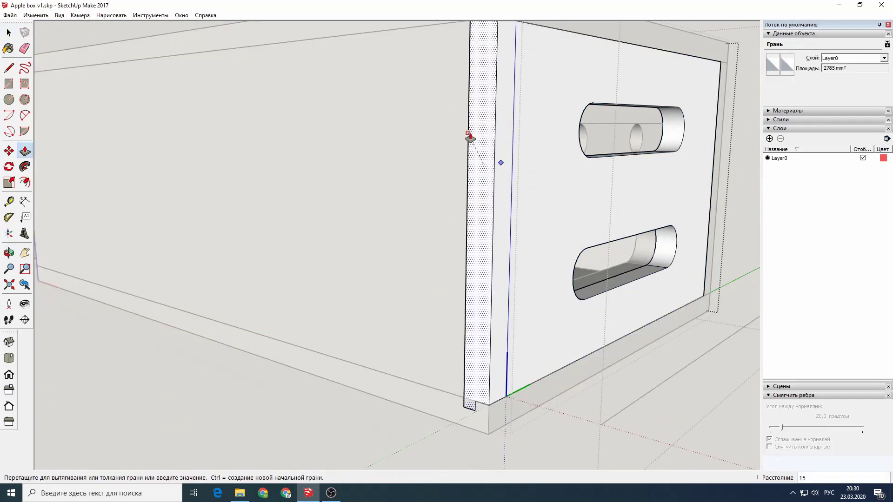
pyautogui.press('space')
pyautogui.scroll(-5, 308, 396)
pyautogui.scroll(5, 508, 94)
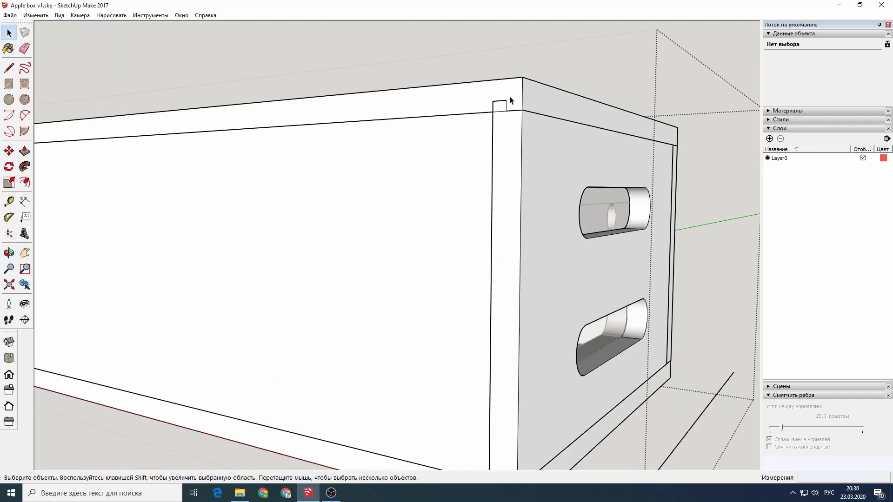
pyautogui.moveTo(508, 93); pyautogui.dragTo(464, 129, button='middle')
pyautogui.scroll(-3, 463, 129)
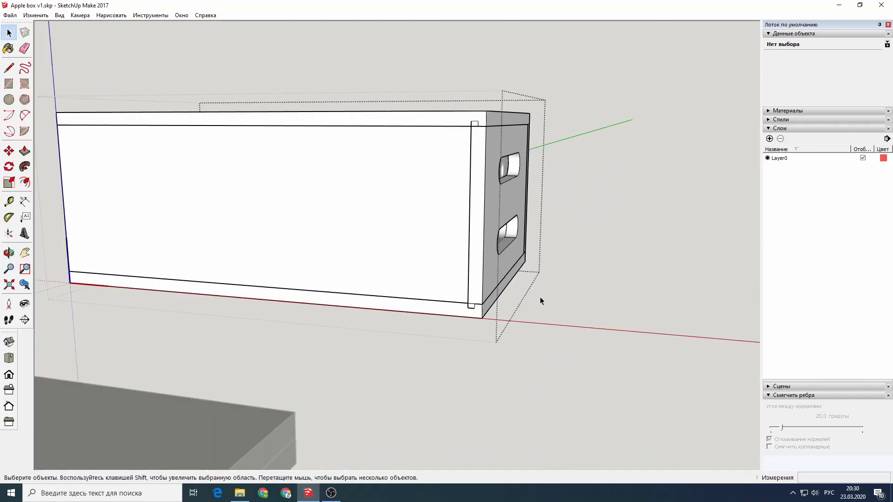
# Intersect the bottom board's front face with the model.
pyautogui.click(413, 309)
pyautogui.doubleClick(425, 307)
pyautogui.click(425, 309)
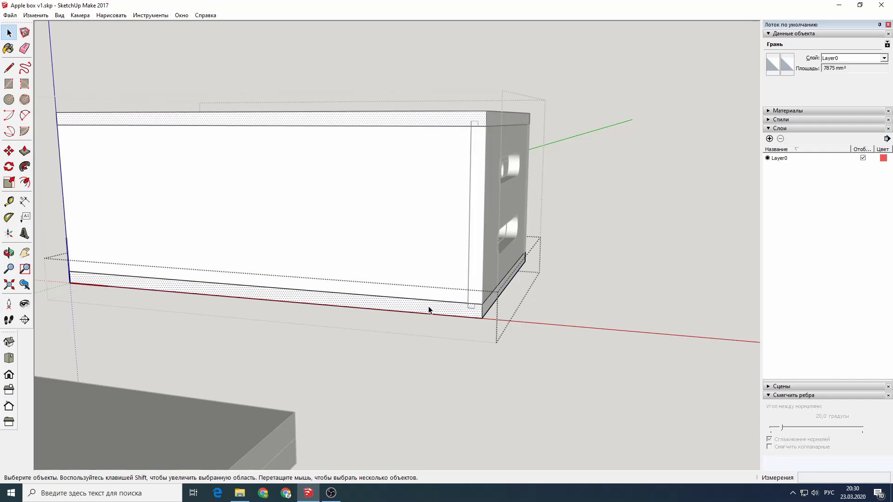
pyautogui.rightClick(430, 309)
pyautogui.click(554, 396)
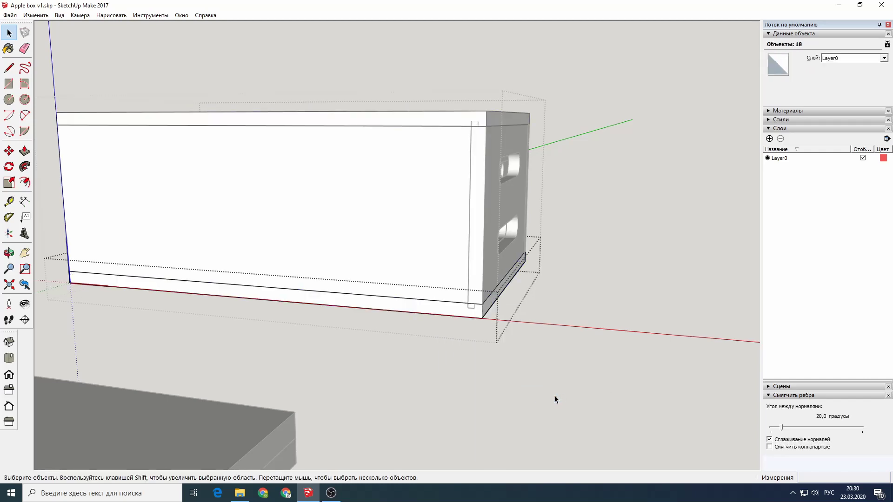
# Place a temporary copy of the bottom board below the box for editing.
pyautogui.click(456, 313)
pyautogui.press('m')
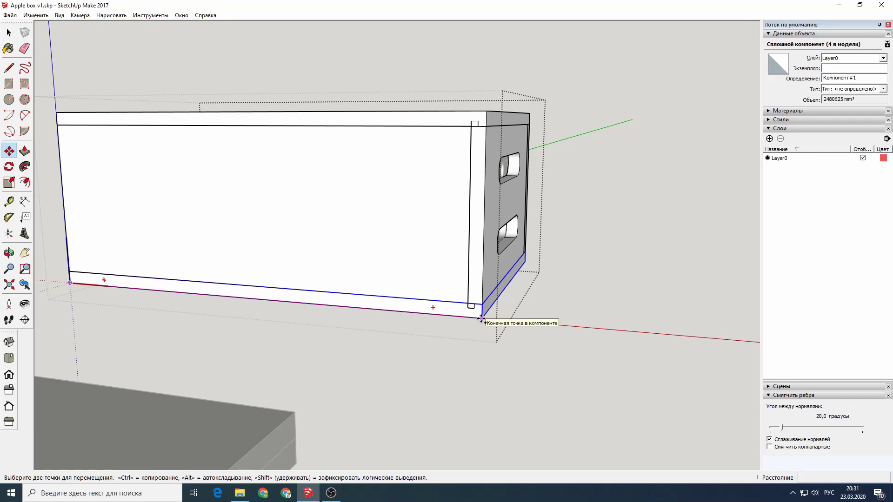
pyautogui.keyDown('ctrl'); pyautogui.click(481, 319); pyautogui.keyUp('ctrl')
pyautogui.click(475, 423)
pyautogui.scroll(3, 474, 389)
pyautogui.scroll(2, 475, 375)
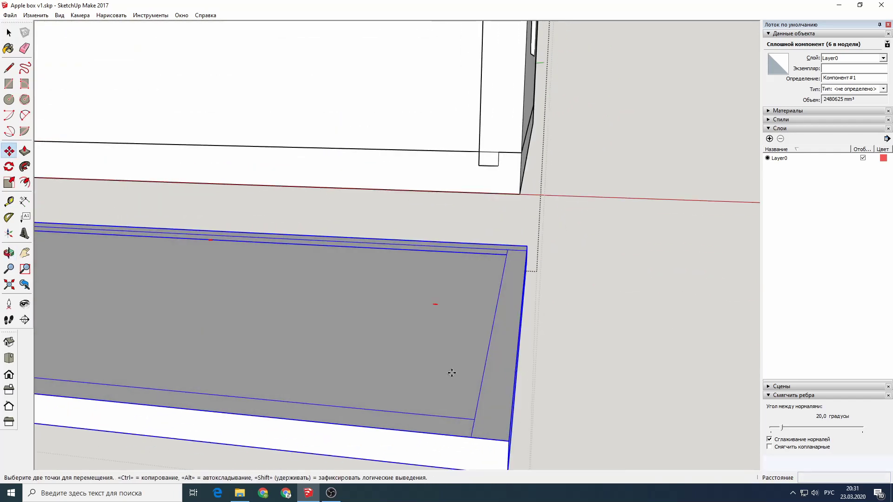
pyautogui.click(8, 32)
pyautogui.doubleClick(451, 354)
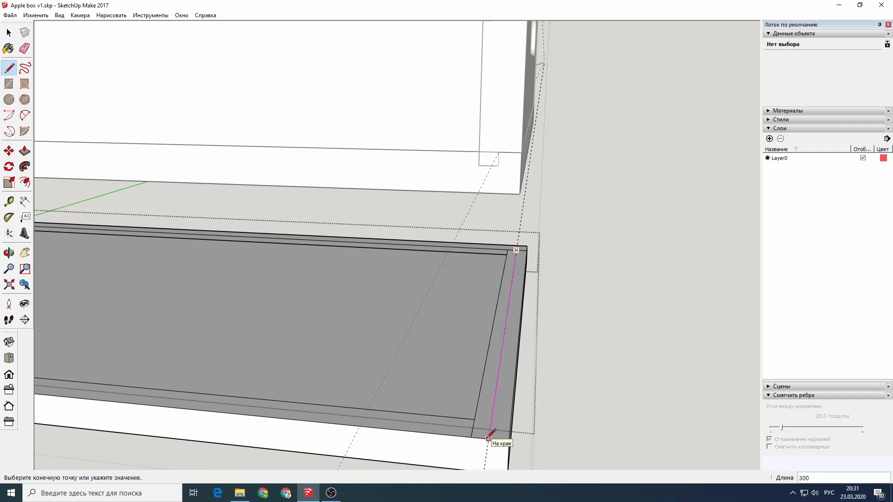
# Push the narrow end strip of the board down, then delete the temporary copy.
pyautogui.press('p')
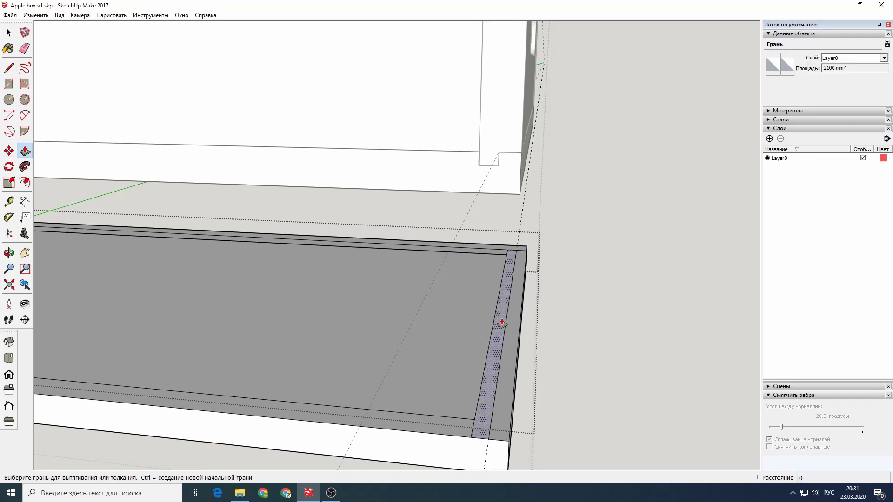
pyautogui.click(501, 324)
pyautogui.click(8, 32)
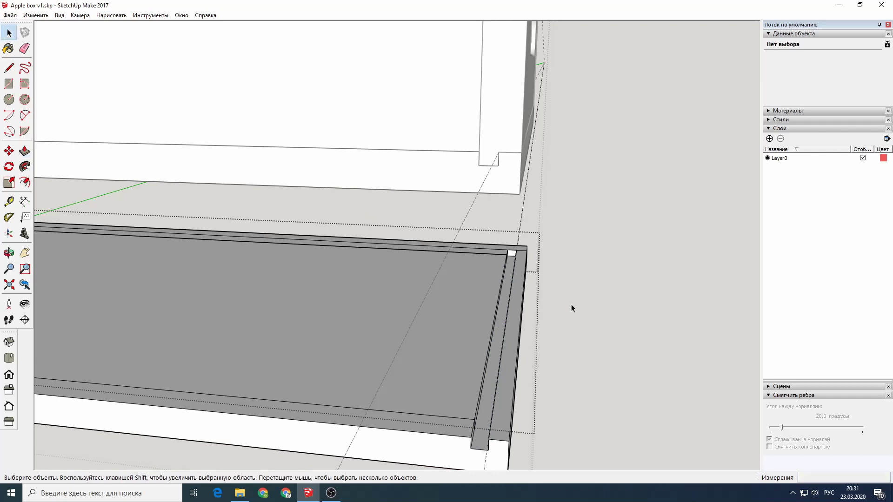
pyautogui.moveTo(570, 306); pyautogui.dragTo(456, 61, button='middle')
pyautogui.scroll(-5, 456, 61)
pyautogui.moveTo(415, 184)
pyautogui.mouseDown(button='middle')
pyautogui.moveTo(418, 261)
pyautogui.moveTo(484, 264)
pyautogui.moveTo(366, 251)
pyautogui.mouseUp(button='middle')
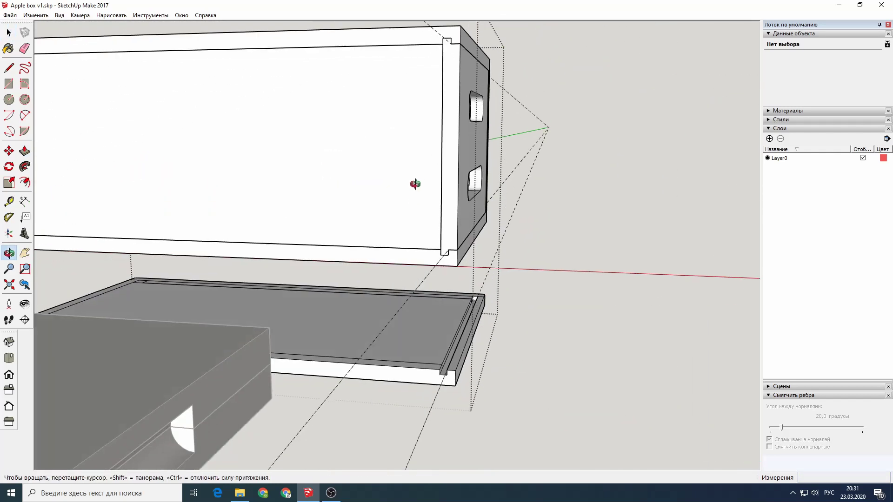
pyautogui.click(413, 308)
pyautogui.press('Delete')
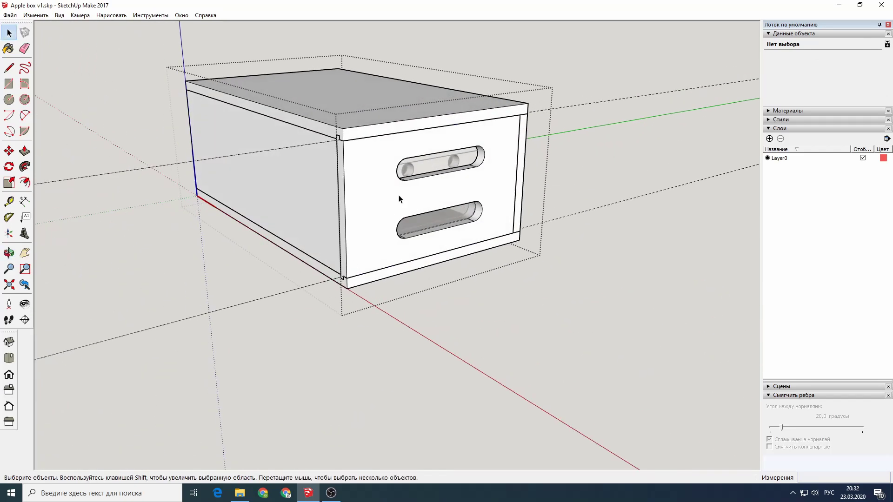
# Slide the handle end panel out of the box.
pyautogui.click(399, 199)
pyautogui.click(513, 234)
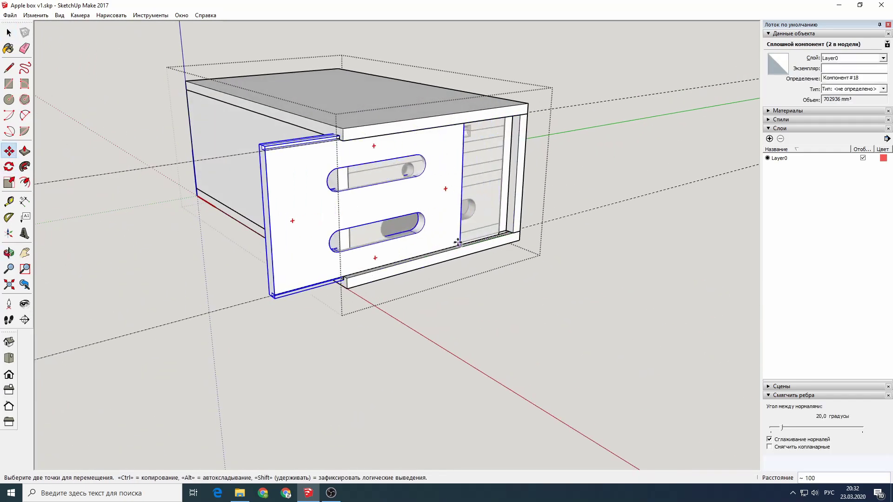
pyautogui.click(419, 262)
pyautogui.click(455, 322)
pyautogui.scroll(-5, 494, 285)
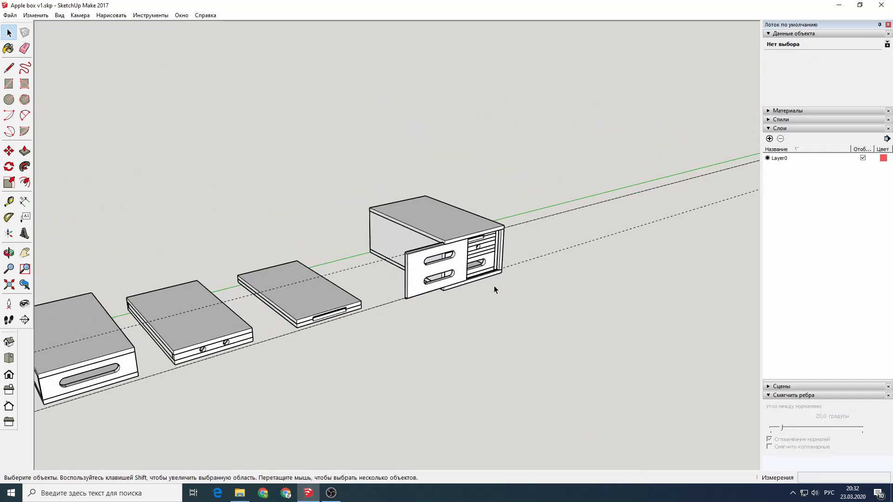
pyautogui.click(35, 15)
# Window-select the whole leftmost box and bring up its context menu.
pyautogui.moveTo(279, 195); pyautogui.dragTo(386, 157, button='middle')
pyautogui.scroll(-3, 386, 161)
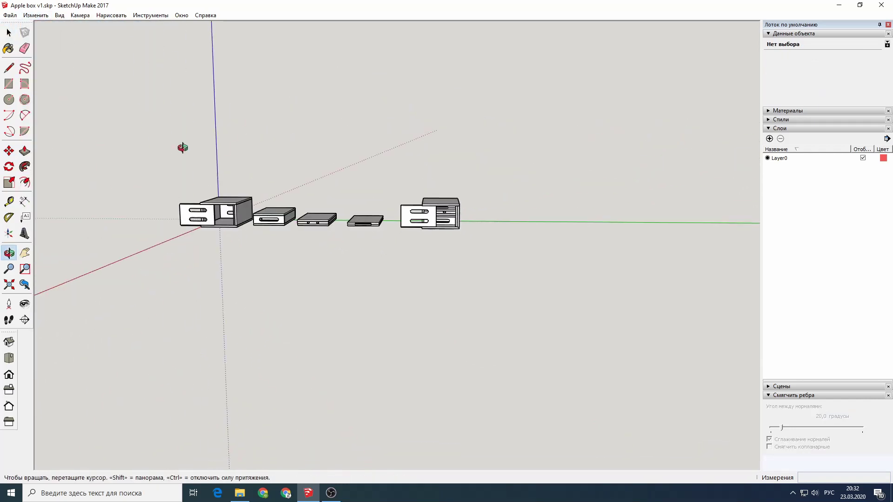
pyautogui.scroll(5, 180, 145)
pyautogui.moveTo(179, 146)
pyautogui.mouseDown(button='middle')
pyautogui.moveTo(432, 119)
pyautogui.moveTo(316, 239)
pyautogui.moveTo(273, 232)
pyautogui.moveTo(394, 227)
pyautogui.moveTo(283, 213)
pyautogui.mouseUp(button='middle')
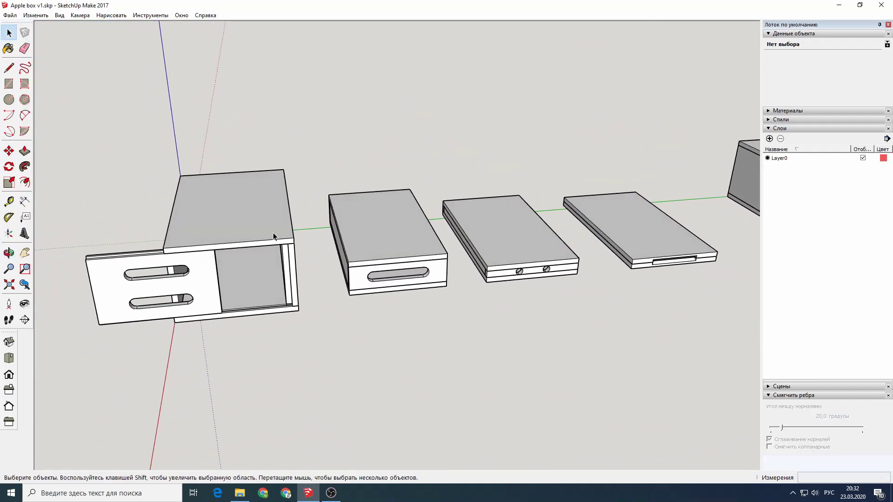
pyautogui.scroll(-3, 273, 232)
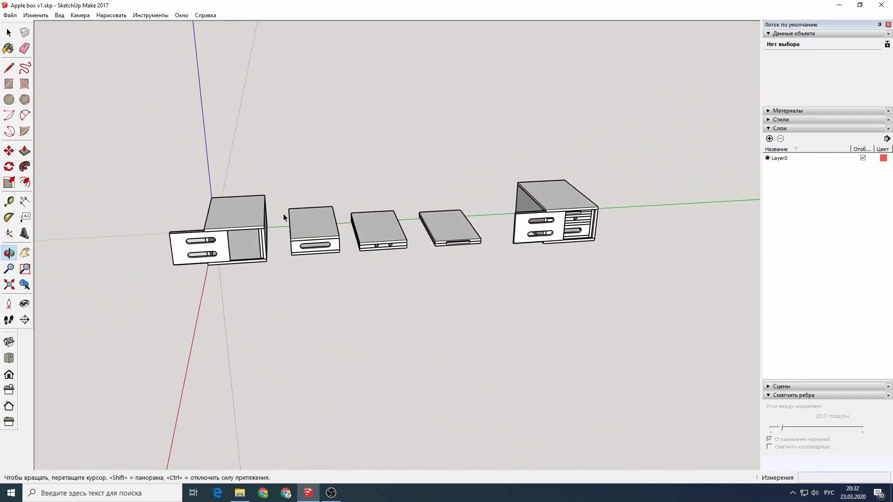
pyautogui.scroll(-3, 292, 199)
pyautogui.press('space')
pyautogui.moveTo(214, 170); pyautogui.dragTo(314, 272)
pyautogui.rightClick(285, 269)
# Make the leftmost box a unique component and switch to X-ray face style.
pyautogui.click(304, 271)
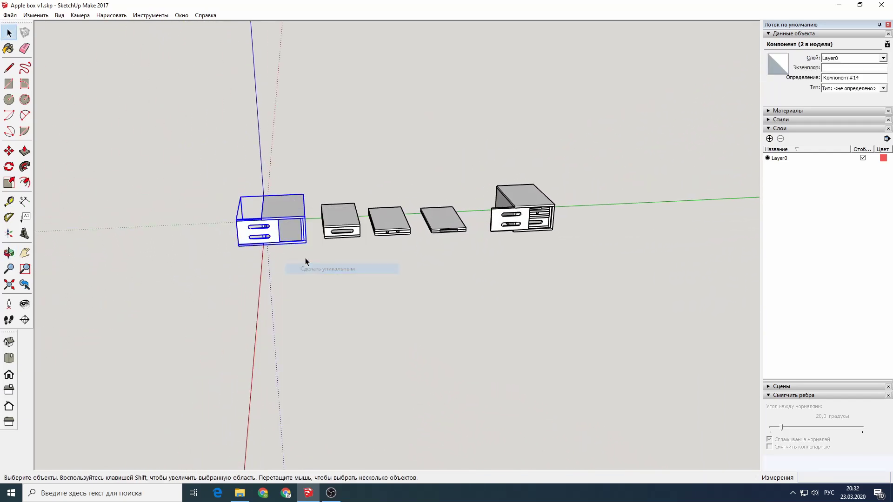
pyautogui.scroll(3, 294, 206)
pyautogui.moveTo(294, 206)
pyautogui.mouseDown(button='middle')
pyautogui.moveTo(358, 219)
pyautogui.moveTo(345, 229)
pyautogui.mouseUp(button='middle')
pyautogui.click(60, 15)
pyautogui.click(205, 138)
pyautogui.scroll(3, 341, 199)
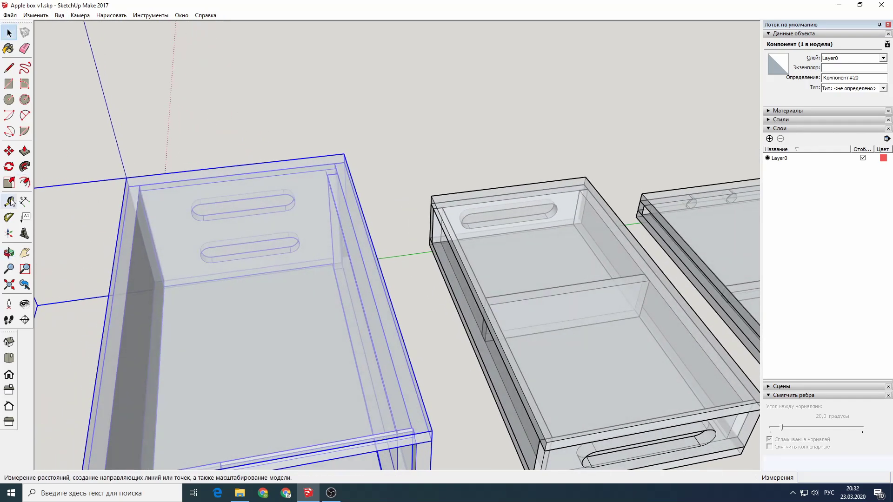
# Measure from the inner wall's top corner, then open the box and select that wall.
pyautogui.click(346, 179)
pyautogui.scroll(3, 346, 179)
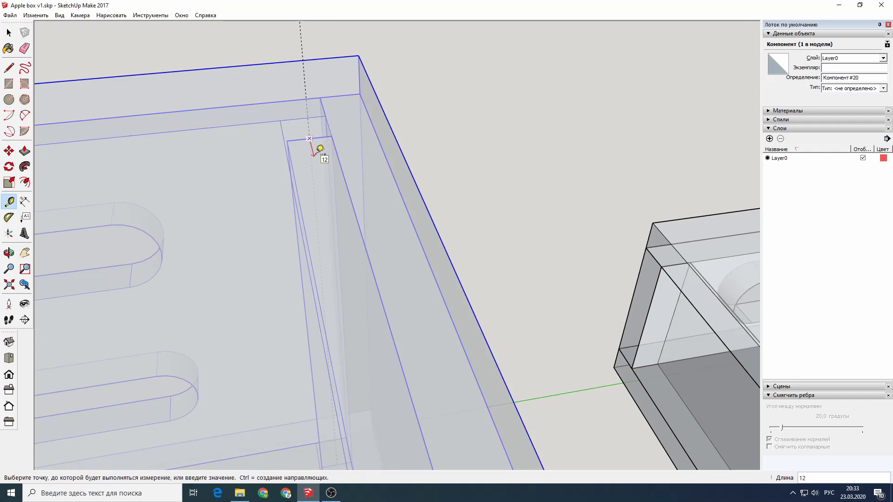
pyautogui.moveTo(311, 95); pyautogui.dragTo(333, 39, button='middle')
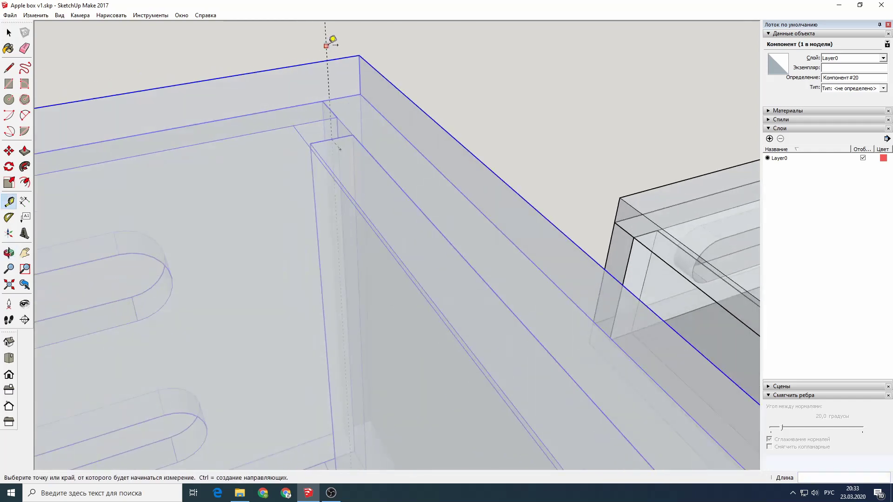
pyautogui.write('8')
pyautogui.click(9, 33)
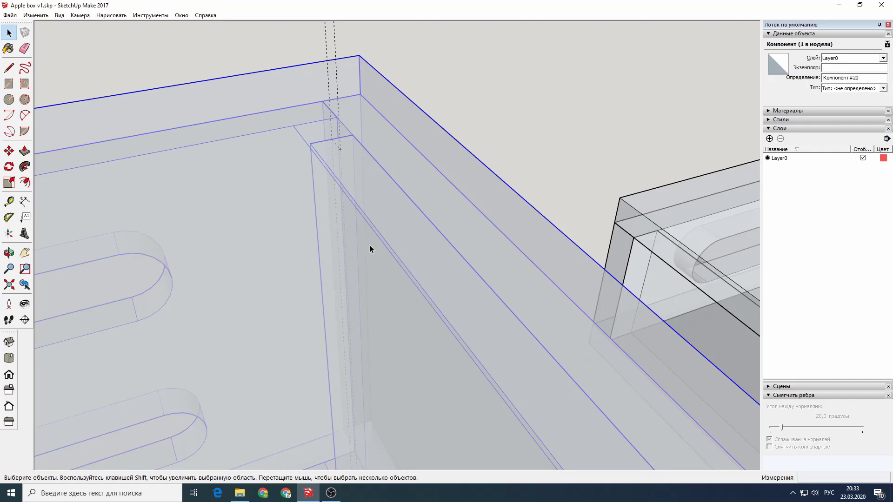
pyautogui.scroll(-5, 369, 244)
pyautogui.doubleClick(488, 372)
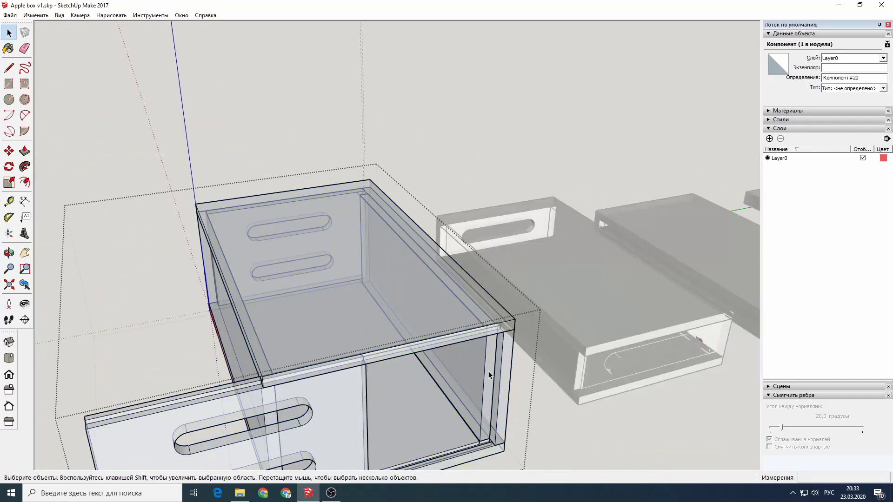
pyautogui.click(488, 371)
pyautogui.moveTo(488, 371); pyautogui.dragTo(379, 210, button='middle')
# Rotate the inner wall about its corner so it lies diagonally across the box.
pyautogui.press('q')
pyautogui.scroll(2, 379, 209)
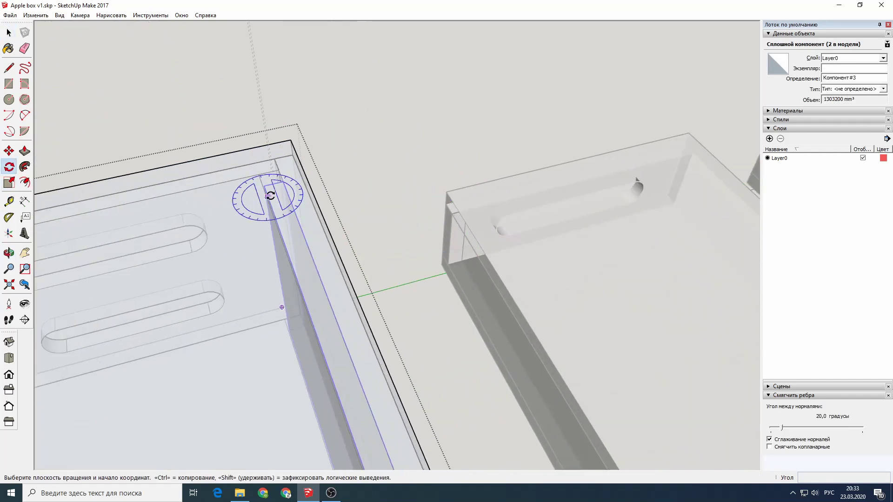
pyautogui.scroll(3, 298, 205)
pyautogui.scroll(2, 305, 192)
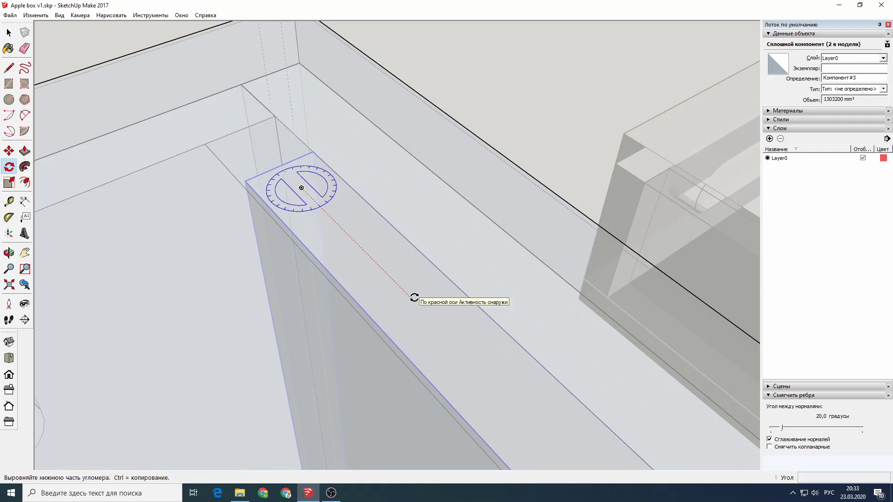
pyautogui.click(414, 298)
pyautogui.scroll(-2, 414, 297)
pyautogui.scroll(-2, 418, 300)
pyautogui.scroll(-2, 424, 326)
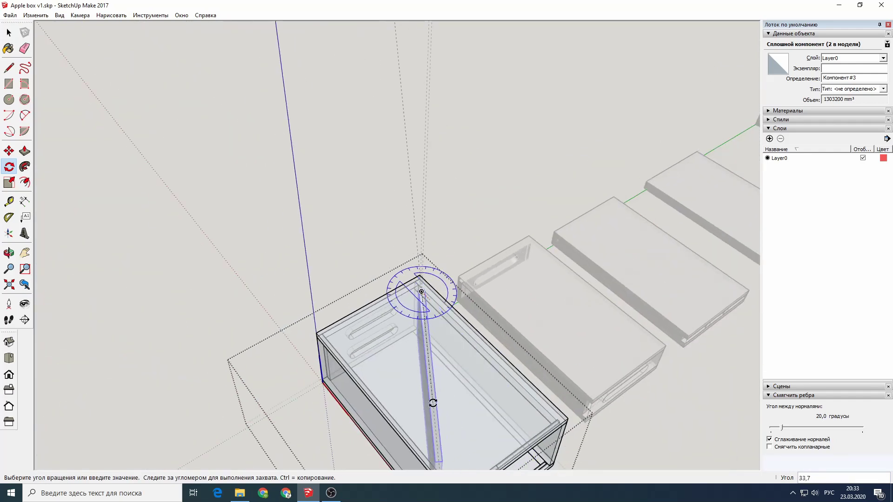
pyautogui.click(431, 404)
pyautogui.press('space')
pyautogui.click(116, 109)
pyautogui.moveTo(116, 110)
pyautogui.mouseDown(button='middle')
pyautogui.moveTo(409, 259)
pyautogui.moveTo(344, 230)
pyautogui.moveTo(295, 328)
pyautogui.moveTo(401, 241)
pyautogui.moveTo(338, 172)
pyautogui.moveTo(379, 207)
pyautogui.moveTo(231, 349)
pyautogui.moveTo(367, 312)
pyautogui.moveTo(487, 303)
pyautogui.mouseUp(button='middle')
# Turn off X-ray, delete all guides and hide the drawing axes.
pyautogui.click(59, 15)
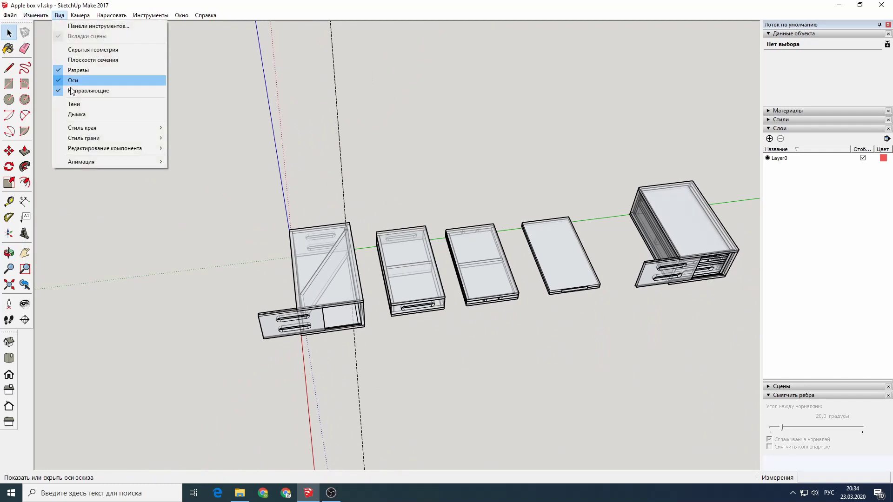
pyautogui.click(200, 137)
pyautogui.click(35, 16)
pyautogui.click(65, 101)
pyautogui.click(60, 15)
pyautogui.click(70, 79)
# Move the middle drawer box onto the top of the left box.
pyautogui.moveTo(288, 218); pyautogui.dragTo(343, 201, button='middle')
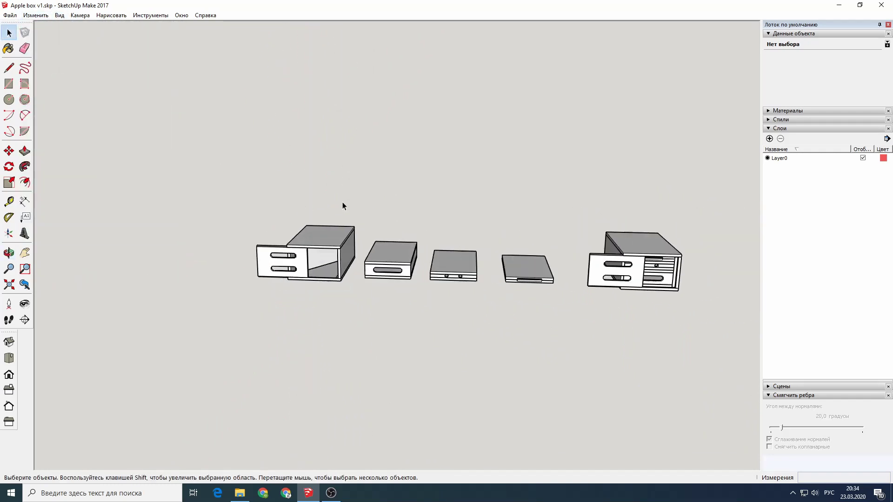
pyautogui.scroll(5, 343, 199)
pyautogui.click(453, 353)
pyautogui.click(9, 150)
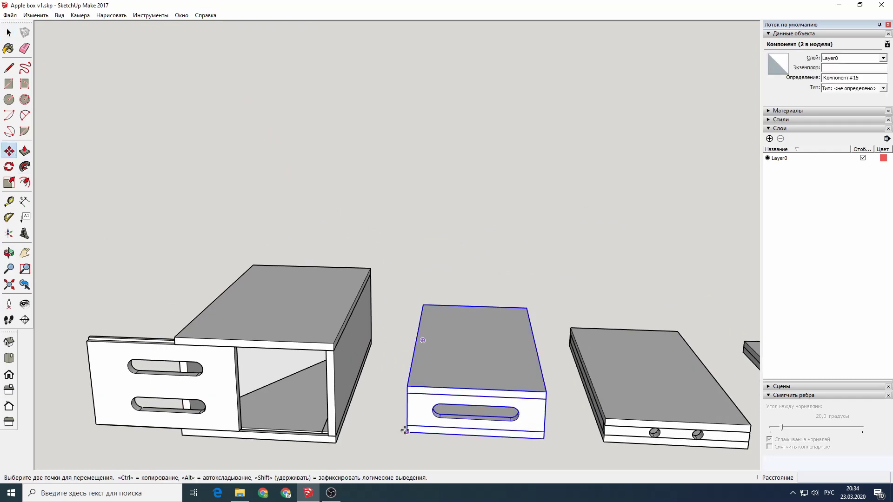
pyautogui.click(407, 432)
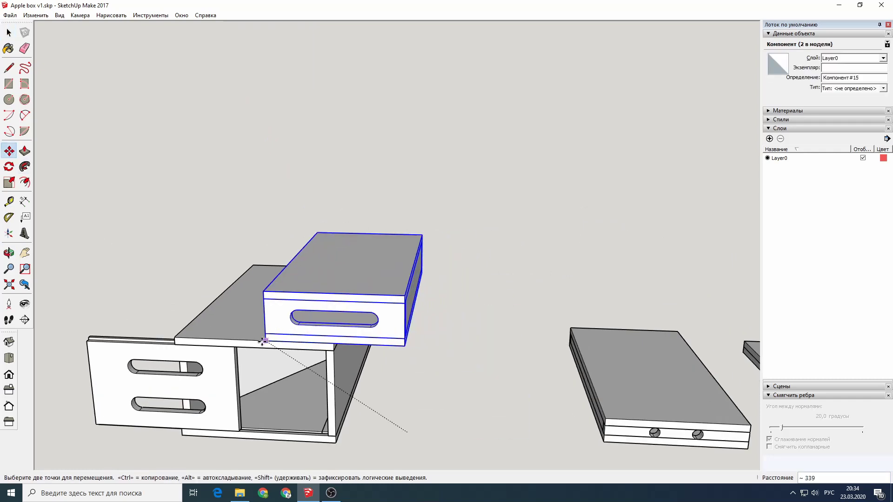
pyautogui.click(211, 201)
# Stack the two remaining trays on top of the drawer and box.
pyautogui.press('space')
pyautogui.press('m')
pyautogui.click(605, 442)
pyautogui.click(188, 279)
pyautogui.scroll(-2, 321, 279)
pyautogui.press('space')
pyautogui.press('m')
pyautogui.click(688, 344)
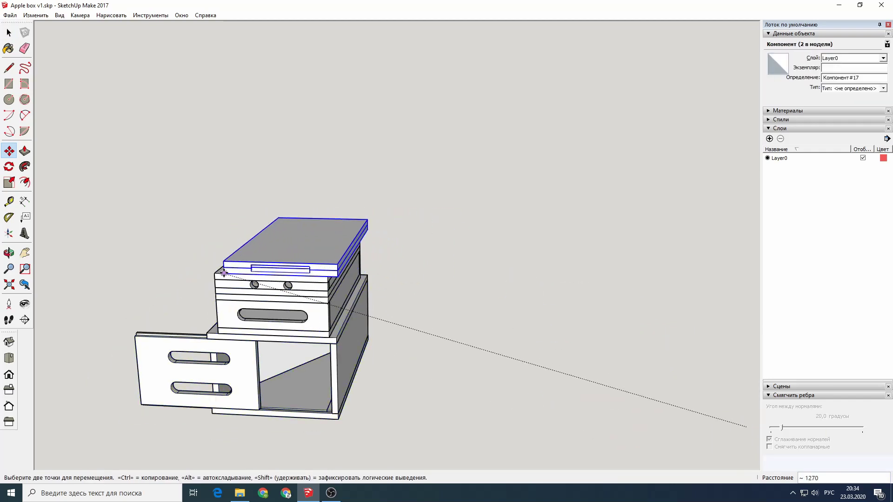
pyautogui.click(223, 273)
pyautogui.scroll(-3, 229, 232)
pyautogui.press('space')
# Move the whole right box assembly closer to the left stack.
pyautogui.moveTo(444, 181); pyautogui.dragTo(609, 312)
pyautogui.click(9, 151)
pyautogui.click(605, 311)
pyautogui.click(377, 151)
pyautogui.moveTo(377, 151)
pyautogui.mouseDown(button='middle')
pyautogui.moveTo(359, 197)
pyautogui.moveTo(386, 142)
pyautogui.moveTo(508, 204)
pyautogui.moveTo(186, 173)
pyautogui.mouseUp(button='middle')
pyautogui.scroll(3, 390, 138)
# Orbit to a high angle over the boxes and select the left box stack.
pyautogui.press('o')
pyautogui.moveTo(186, 173)
pyautogui.mouseDown()
pyautogui.moveTo(558, 264)
pyautogui.moveTo(217, 290)
pyautogui.moveTo(424, 175)
pyautogui.moveTo(221, 208)
pyautogui.moveTo(456, 295)
pyautogui.mouseUp()
pyautogui.press('space')
pyautogui.moveTo(457, 295)
pyautogui.mouseDown(button='middle')
pyautogui.moveTo(570, 299)
pyautogui.moveTo(233, 205)
pyautogui.moveTo(250, 213)
pyautogui.mouseUp(button='middle')
pyautogui.click(18, 20)
pyautogui.press('Escape')
pyautogui.press('m')
pyautogui.scroll(-3, 553, 261)
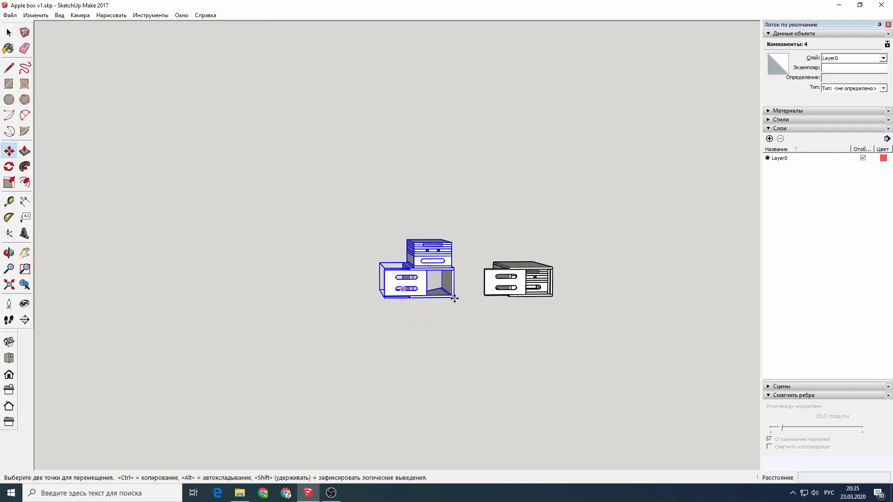
# Make the selected box a unique component.
pyautogui.scroll(-3, 454, 298)
pyautogui.moveTo(400, 299); pyautogui.dragTo(329, 303, button='middle')
pyautogui.scroll(5, 330, 279)
pyautogui.press('space')
pyautogui.rightClick(364, 221)
pyautogui.click(398, 328)
# Move the lids off the box top, adding one to the strip as a fourth panel.
pyautogui.press('m')
pyautogui.click(324, 229)
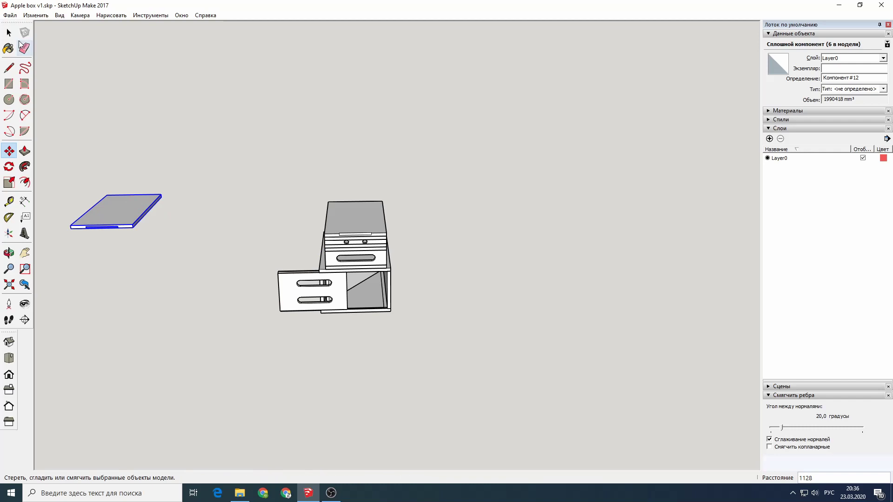
pyautogui.click(324, 233)
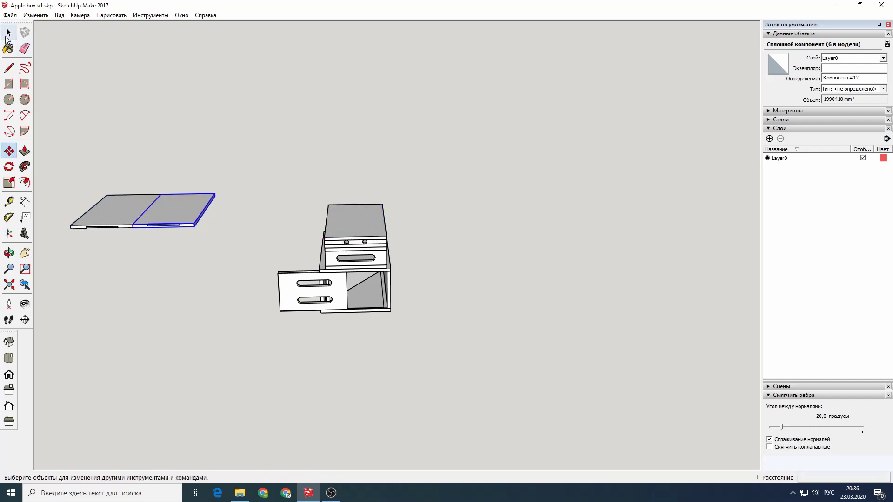
pyautogui.click(324, 236)
pyautogui.scroll(5, 331, 251)
pyautogui.click(379, 225)
pyautogui.click(149, 176)
pyautogui.scroll(-6, 150, 175)
# Select the panel strip together with a box lid and reposition them.
pyautogui.click(9, 201)
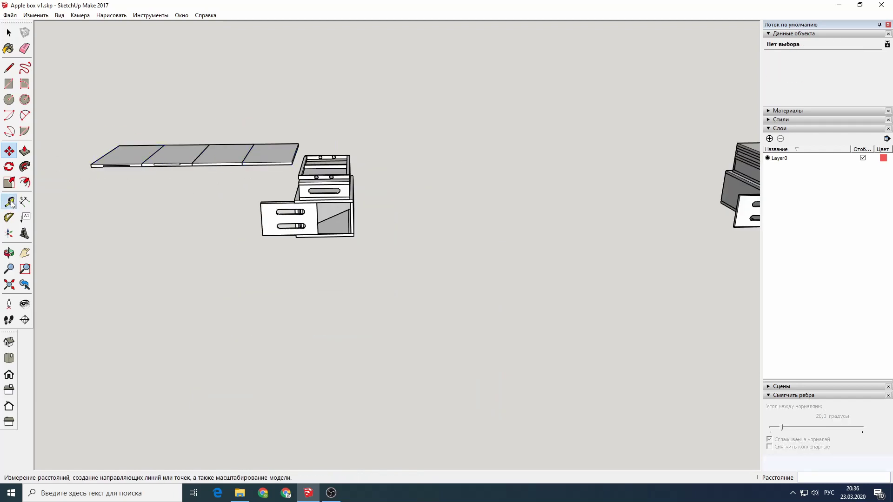
pyautogui.moveTo(298, 153); pyautogui.dragTo(243, 196, button='middle')
pyautogui.press('space')
pyautogui.moveTo(107, 115); pyautogui.dragTo(332, 185)
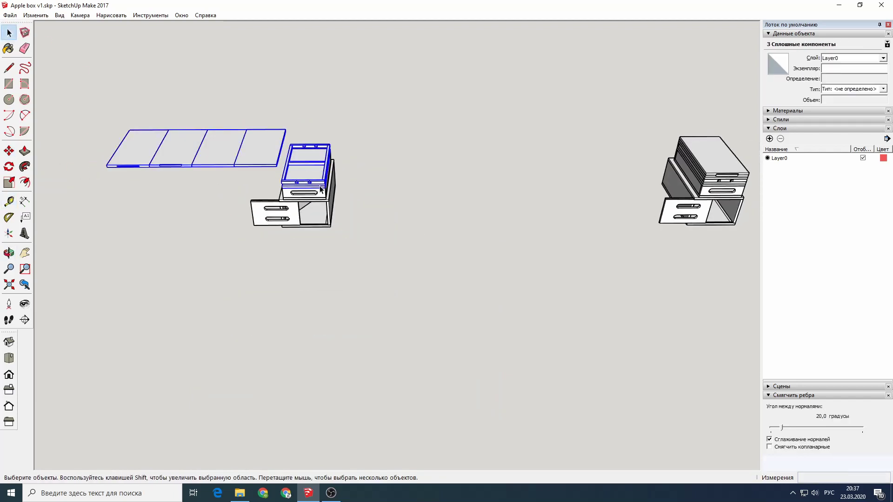
pyautogui.press('m')
pyautogui.click(108, 166)
pyautogui.click(120, 126)
pyautogui.press('space')
# Lift another box lid clear of the box and shift the parts right.
pyautogui.click(279, 153)
pyautogui.scroll(5, 298, 139)
pyautogui.press('m')
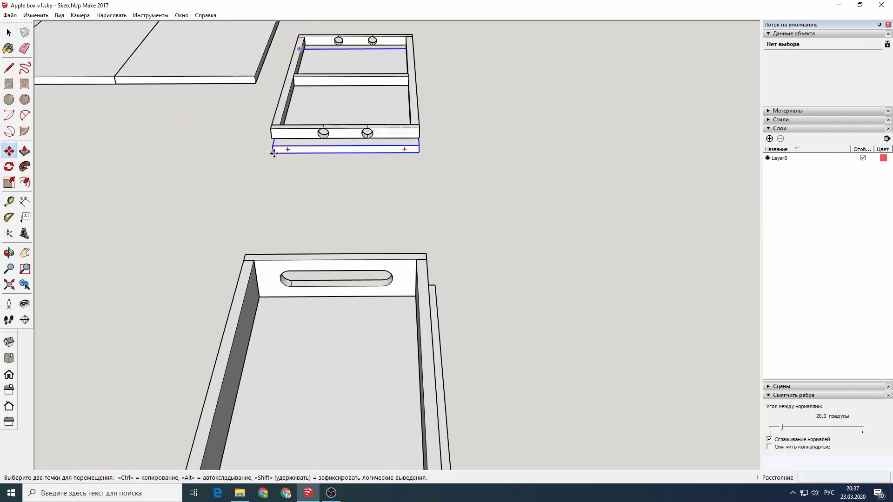
pyautogui.click(271, 125)
pyautogui.moveTo(285, 30); pyautogui.dragTo(325, 140, button='middle')
pyautogui.press('space')
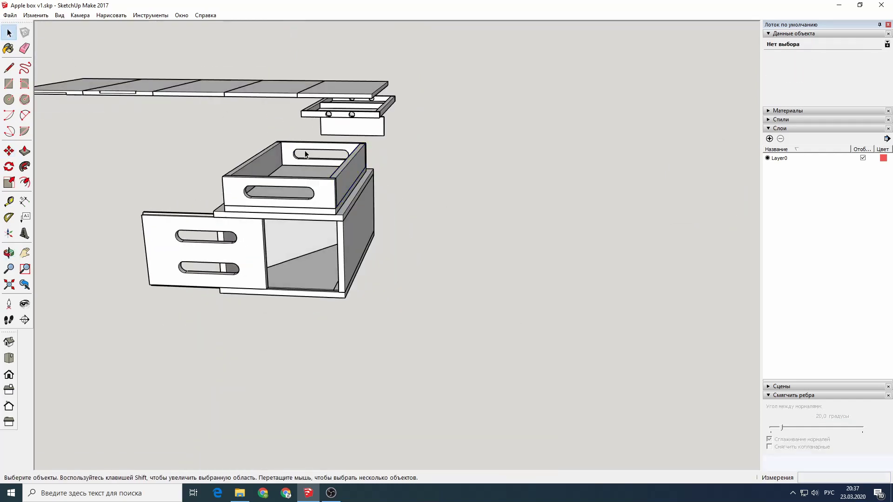
pyautogui.click(256, 113)
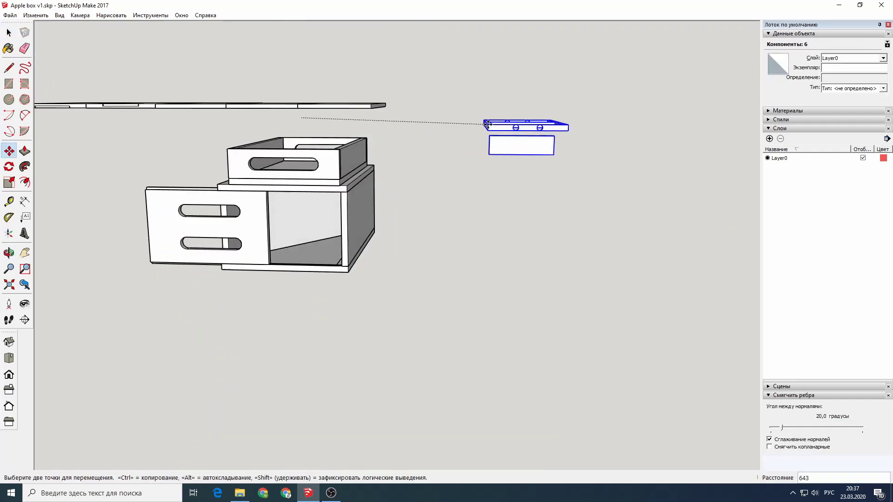
# Move the tray sitting on the box beside the lid at the right.
pyautogui.click(497, 112)
pyautogui.scroll(-3, 497, 111)
pyautogui.moveTo(498, 111); pyautogui.dragTo(79, 40, button='middle')
pyautogui.press('space')
pyautogui.click(455, 144)
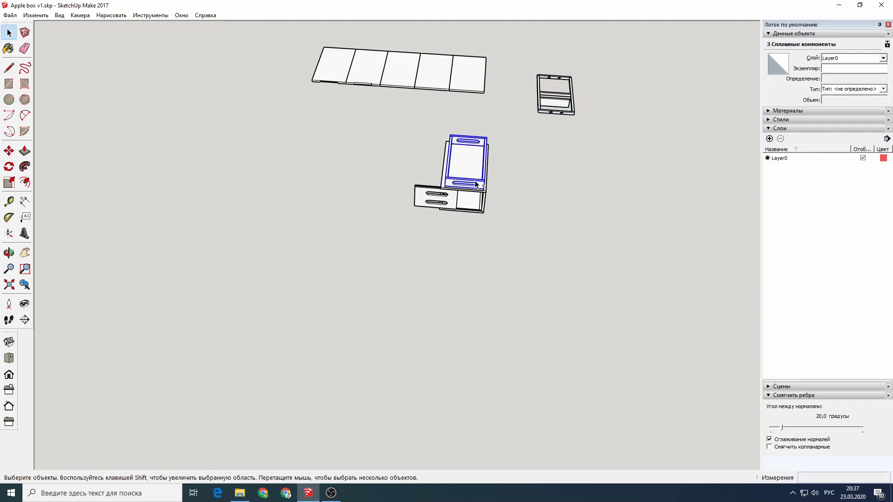
pyautogui.click(8, 150)
pyautogui.moveTo(465, 163); pyautogui.dragTo(558, 147)
pyautogui.press('space')
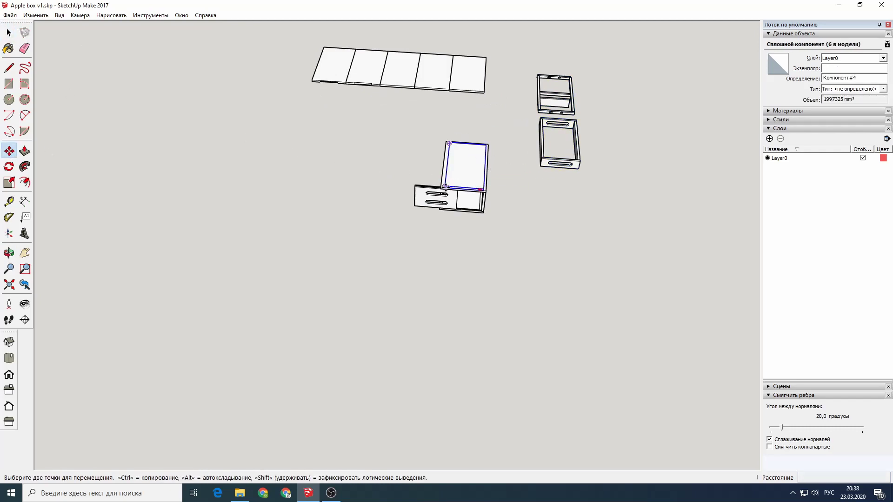
# Move two panels from the box top beside the left board row.
pyautogui.click(449, 144)
pyautogui.scroll(3, 325, 110)
pyautogui.click(311, 74)
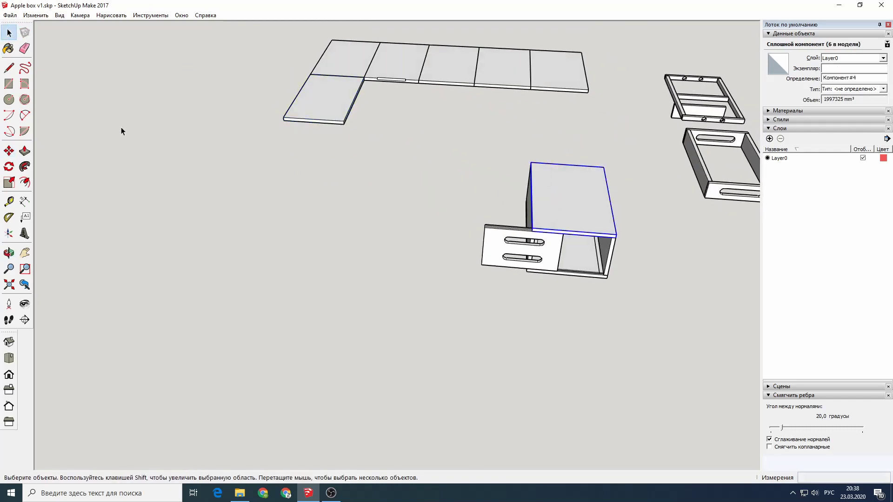
pyautogui.press('m')
pyautogui.click(531, 163)
pyautogui.click(284, 118)
pyautogui.press('t')
pyautogui.press('m')
pyautogui.click(578, 259)
pyautogui.click(386, 170)
pyautogui.scroll(5, 300, 179)
# Rotate the box's side panel 90° flat and place it beside the board.
pyautogui.click(299, 180)
pyautogui.scroll(-4, 300, 179)
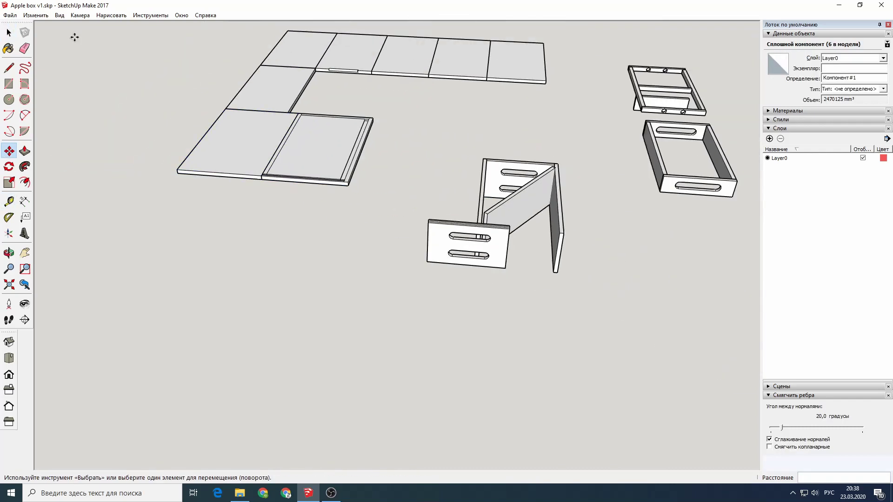
pyautogui.click(484, 200)
pyautogui.click(389, 210)
pyautogui.click(389, 144)
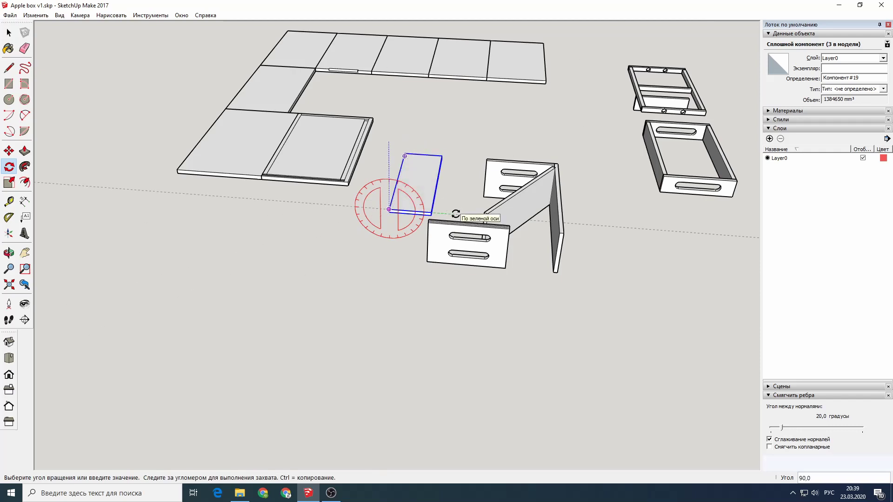
pyautogui.click(389, 210)
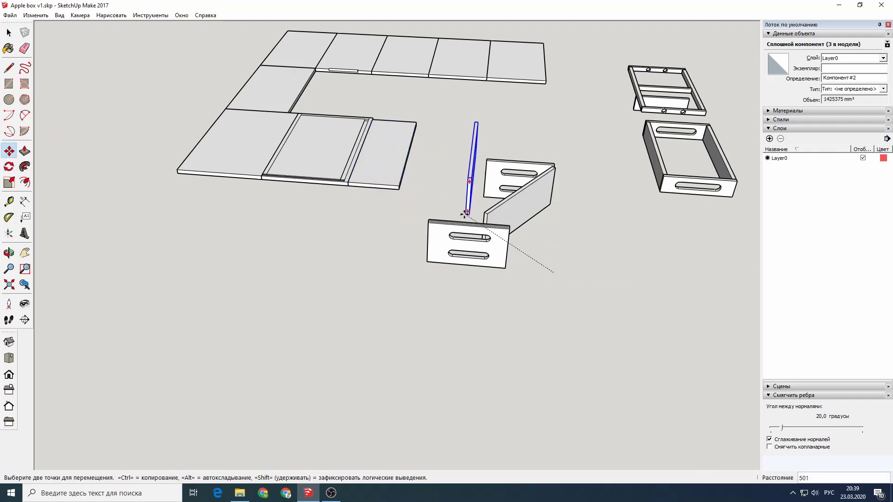
pyautogui.click(456, 157)
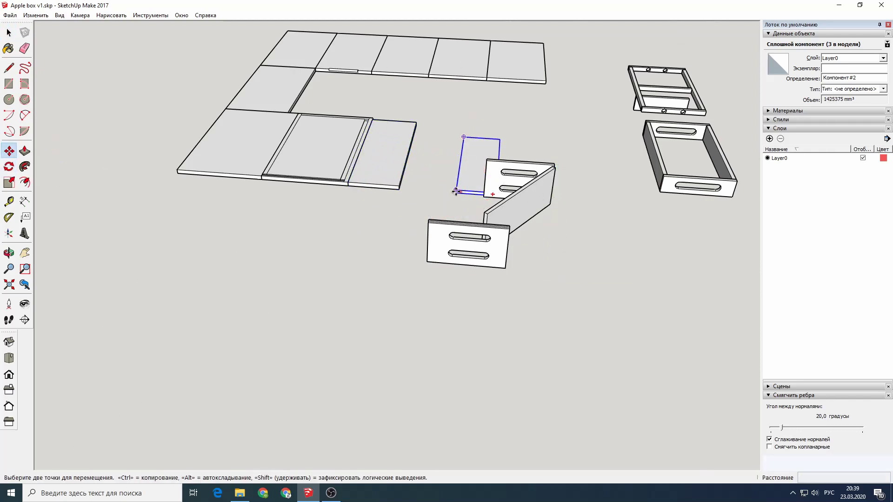
pyautogui.click(399, 164)
# Lay the end panel flat with a 90° rotation about its endpoint.
pyautogui.click(9, 32)
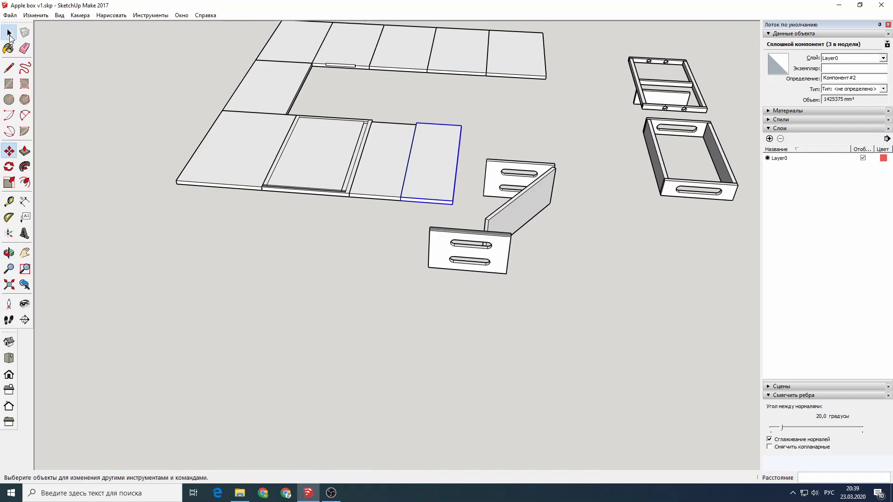
pyautogui.click(484, 218)
pyautogui.click(554, 168)
pyautogui.click(533, 218)
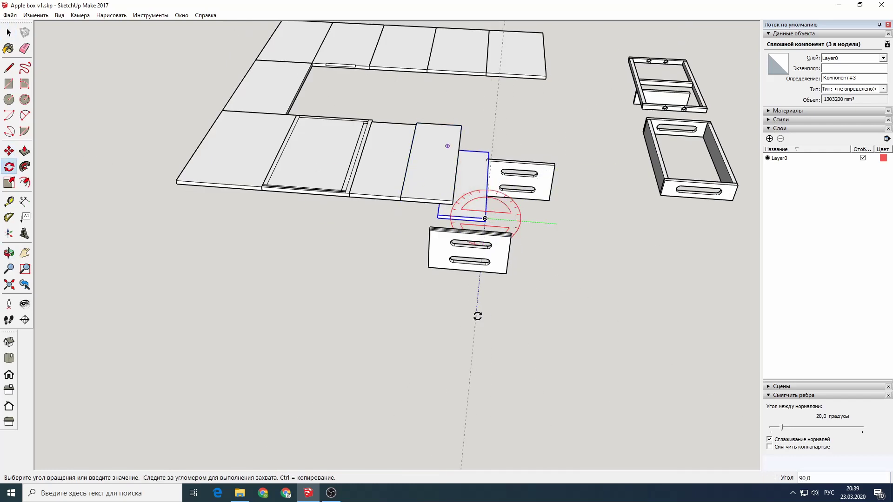
pyautogui.click(446, 274)
pyautogui.press('m')
pyautogui.click(439, 216)
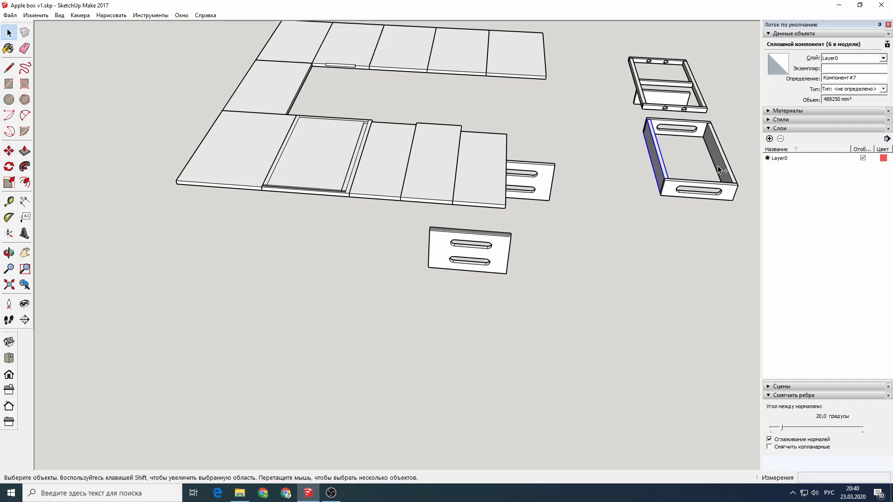
# Give the panel a quarter turn and drop it into the gap in the layout.
pyautogui.click(665, 176)
pyautogui.click(723, 199)
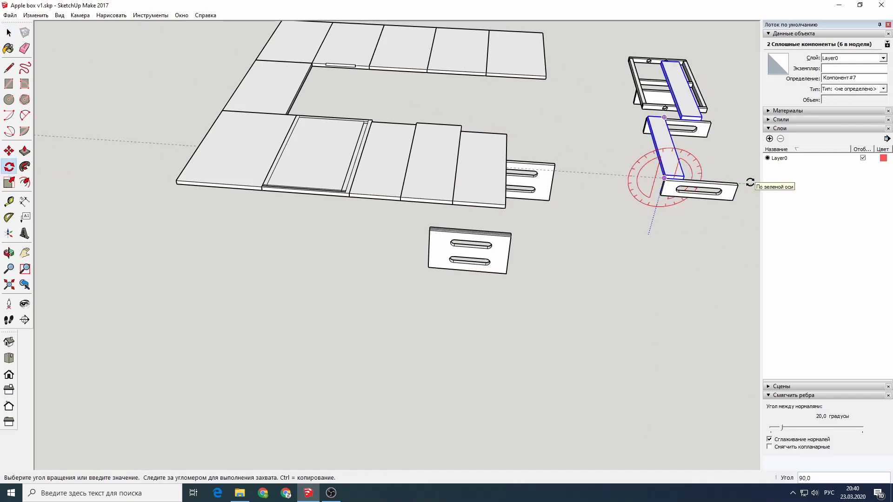
pyautogui.click(682, 128)
pyautogui.click(584, 102)
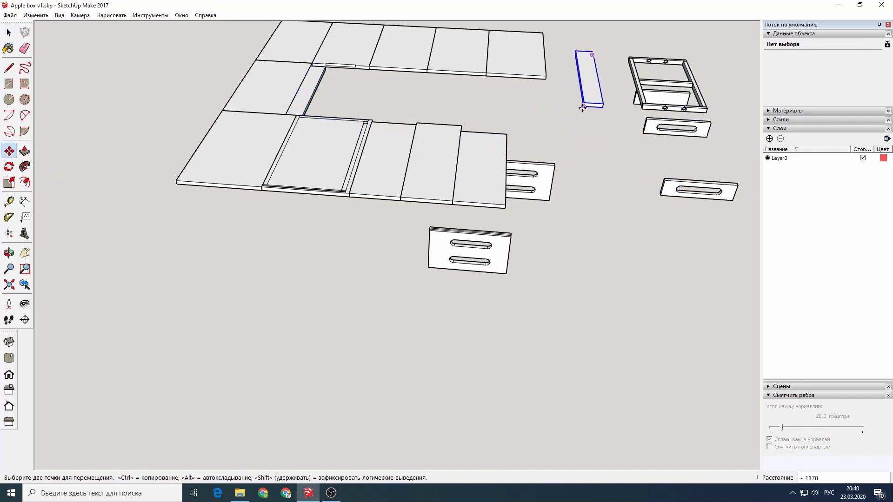
pyautogui.click(301, 114)
pyautogui.scroll(3, 309, 193)
pyautogui.scroll(-5, 309, 193)
pyautogui.press('space')
pyautogui.click(567, 136)
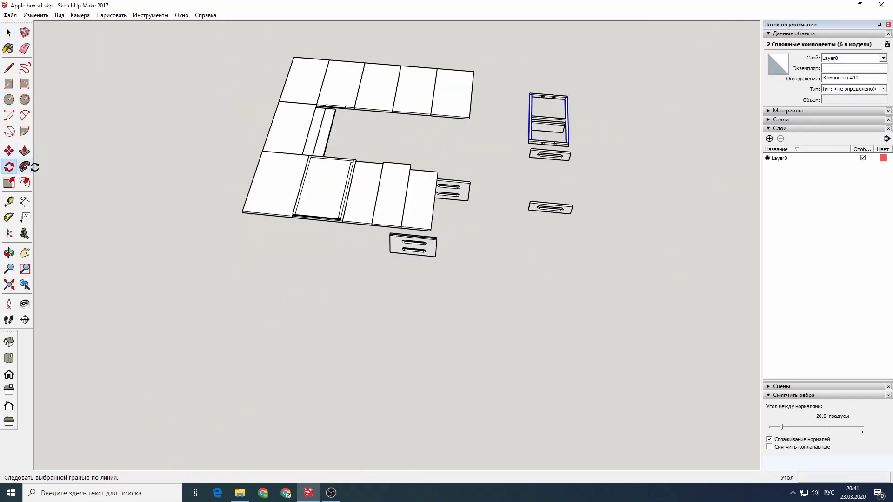
# Rotate the frame 90° about its corner so it lies flat.
pyautogui.click(530, 136)
pyautogui.click(644, 149)
pyautogui.click(545, 49)
# Move an upright piece down into its slot in the flat layout.
pyautogui.press('m')
pyautogui.click(528, 138)
pyautogui.moveTo(326, 142)
pyautogui.mouseDown(button='middle')
pyautogui.moveTo(307, 156)
pyautogui.moveTo(328, 275)
pyautogui.mouseUp(button='middle')
pyautogui.scroll(3, 332, 122)
pyautogui.scroll(-5, 302, 155)
pyautogui.click(302, 156)
# Rotate the three slotted pieces and another upright piece 90° so they lie flat.
pyautogui.press('q')
pyautogui.click(287, 292)
pyautogui.click(349, 219)
pyautogui.click(449, 274)
pyautogui.click(418, 295)
pyautogui.click(446, 242)
pyautogui.click(491, 341)
pyautogui.click(486, 288)
pyautogui.click(573, 304)
pyautogui.click(535, 273)
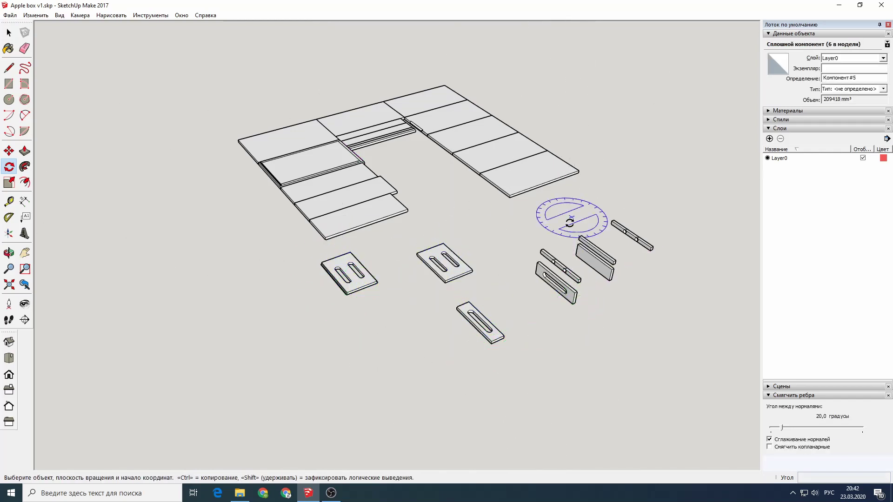
pyautogui.scroll(4, 581, 289)
pyautogui.click(518, 104)
# Turn the right plate and the long bar 90° so both lie flat.
pyautogui.click(681, 305)
pyautogui.click(611, 181)
pyautogui.press('Escape')
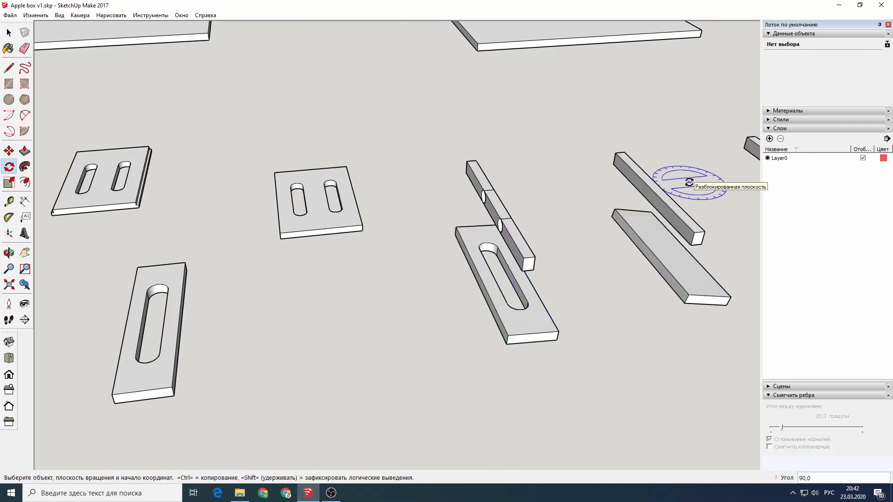
pyautogui.click(674, 305)
pyautogui.click(603, 225)
pyautogui.click(669, 102)
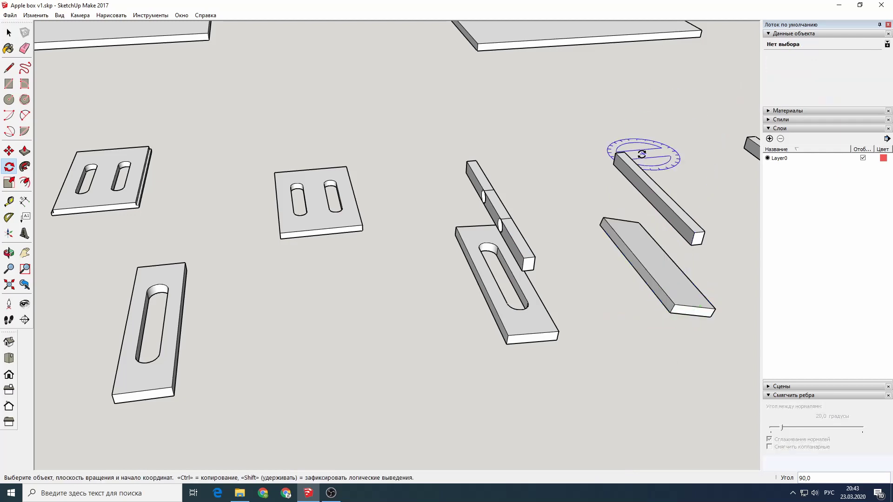
pyautogui.click(702, 243)
pyautogui.click(623, 162)
pyautogui.click(730, 133)
pyautogui.click(674, 303)
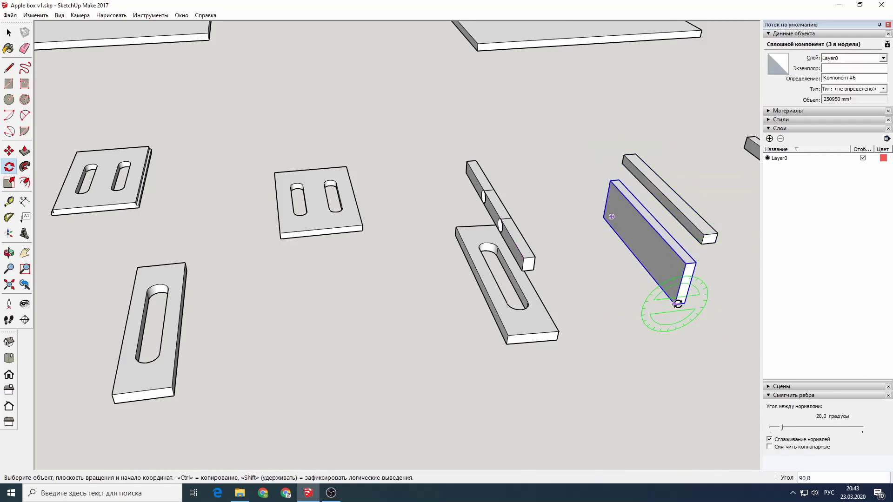
pyautogui.click(605, 223)
# Lay the slotted bar and the last bar flat with 90° rotations.
pyautogui.click(701, 150)
pyautogui.click(522, 271)
pyautogui.click(603, 262)
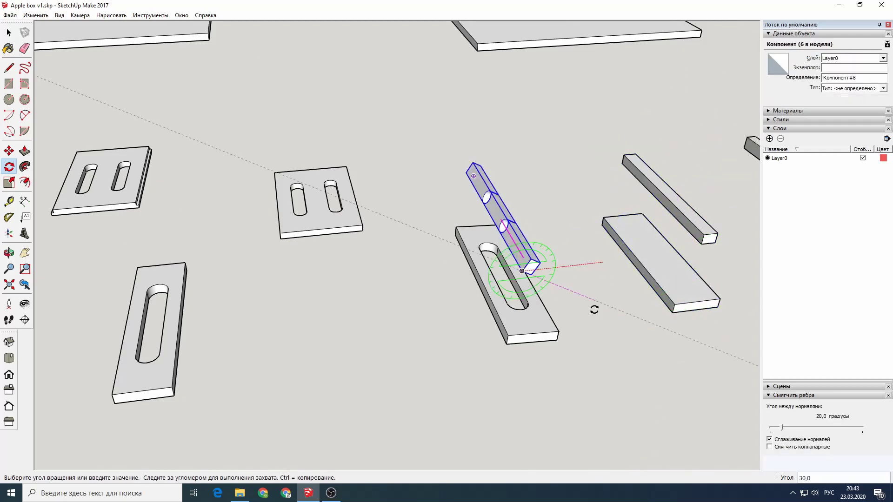
pyautogui.click(496, 375)
pyautogui.scroll(-5, 496, 374)
pyautogui.click(656, 300)
pyautogui.click(702, 314)
# Move three slotted plates side by side into the layout's inner space.
pyautogui.press('m')
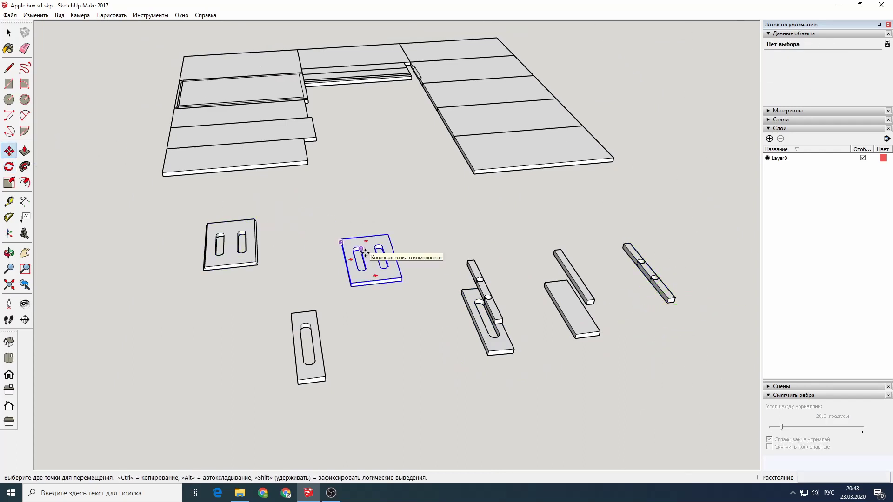
pyautogui.moveTo(372, 253); pyautogui.dragTo(379, 242, button='middle')
pyautogui.scroll(3, 379, 242)
pyautogui.click(379, 240)
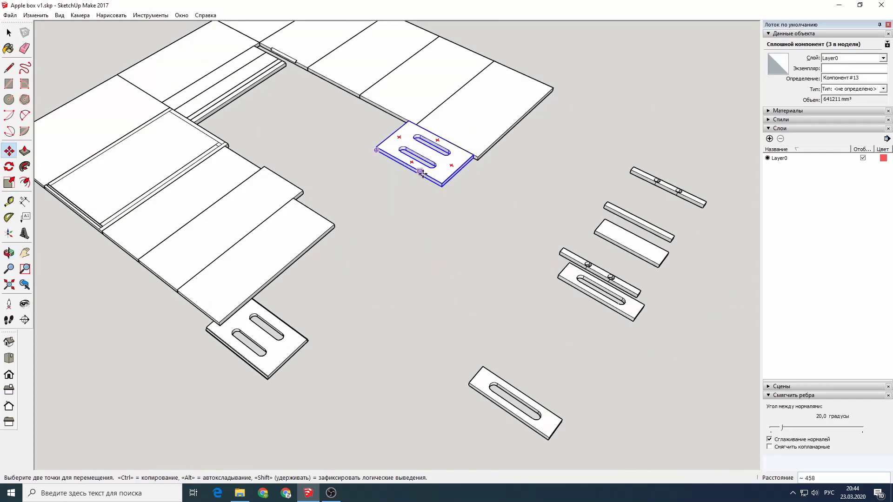
pyautogui.click(421, 173)
pyautogui.click(207, 328)
pyautogui.click(314, 113)
pyautogui.click(483, 368)
pyautogui.click(377, 142)
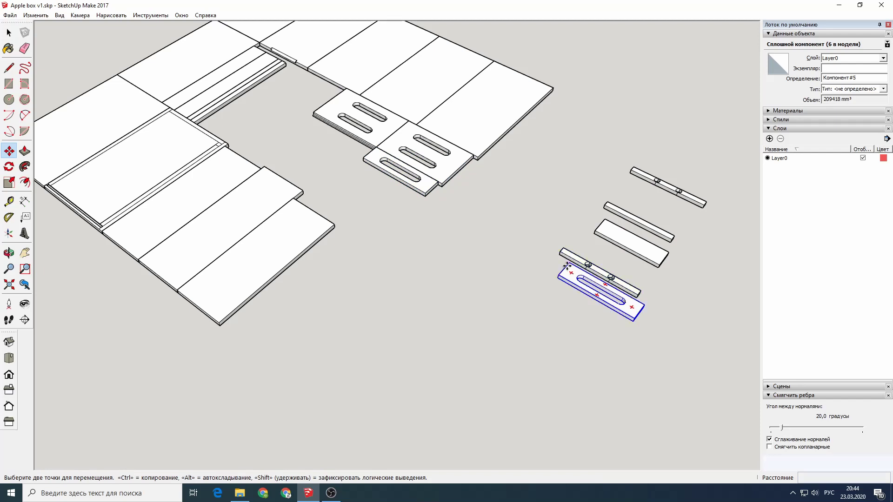
# Drop the flat plate into the inner gap and place the bottom bar at the slotted plate's edge.
pyautogui.click(567, 266)
pyautogui.click(314, 113)
pyautogui.click(604, 220)
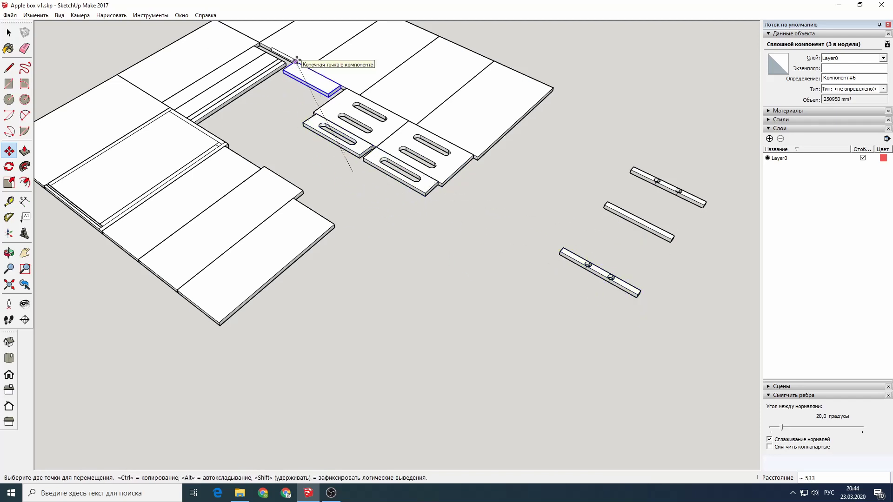
pyautogui.click(639, 292)
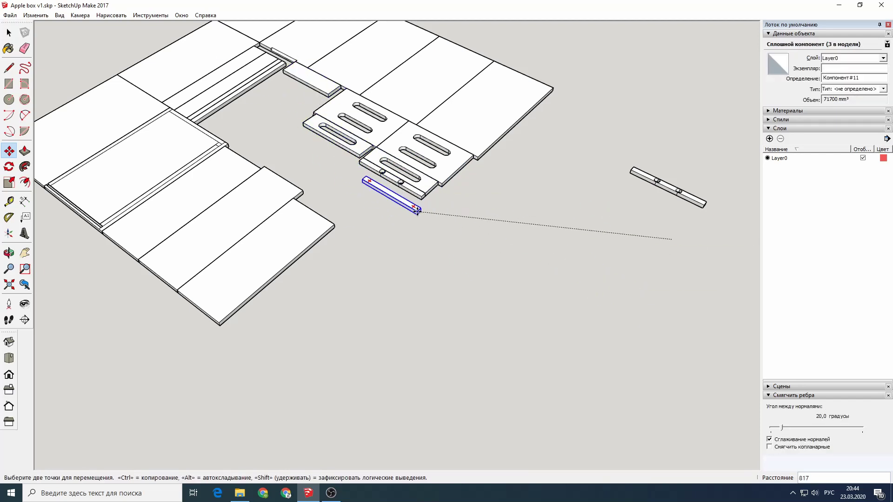
pyautogui.scroll(4, 415, 192)
pyautogui.scroll(-5, 415, 193)
pyautogui.scroll(5, 535, 214)
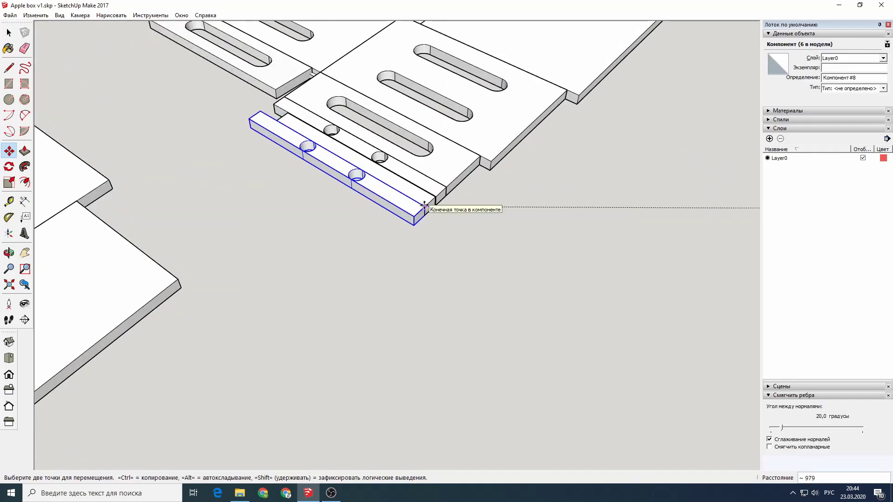
pyautogui.click(419, 211)
pyautogui.scroll(-5, 489, 250)
pyautogui.scroll(-3, 489, 250)
pyautogui.press('m')
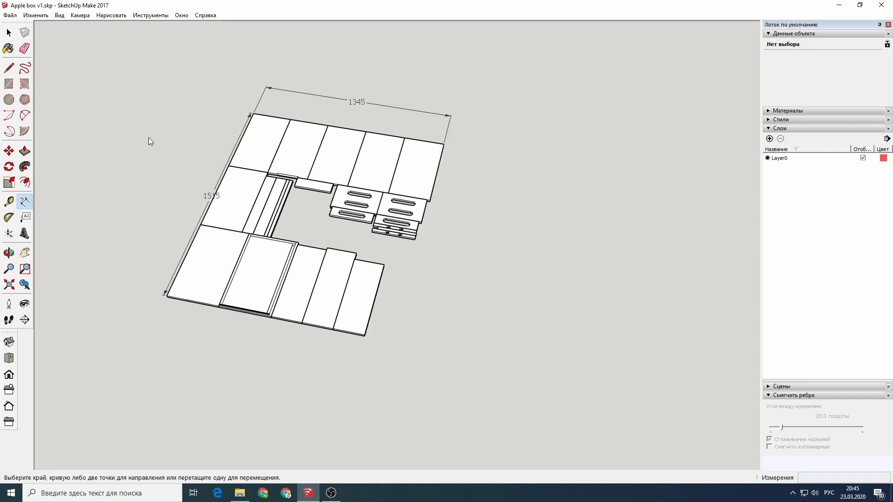
# Dimension the layout's near edges with 495 and 525 widths.
pyautogui.click(8, 252)
pyautogui.moveTo(204, 158)
pyautogui.mouseDown()
pyautogui.moveTo(523, 113)
pyautogui.moveTo(300, 290)
pyautogui.mouseUp()
pyautogui.press('d')
pyautogui.scroll(3, 186, 284)
pyautogui.click(147, 271)
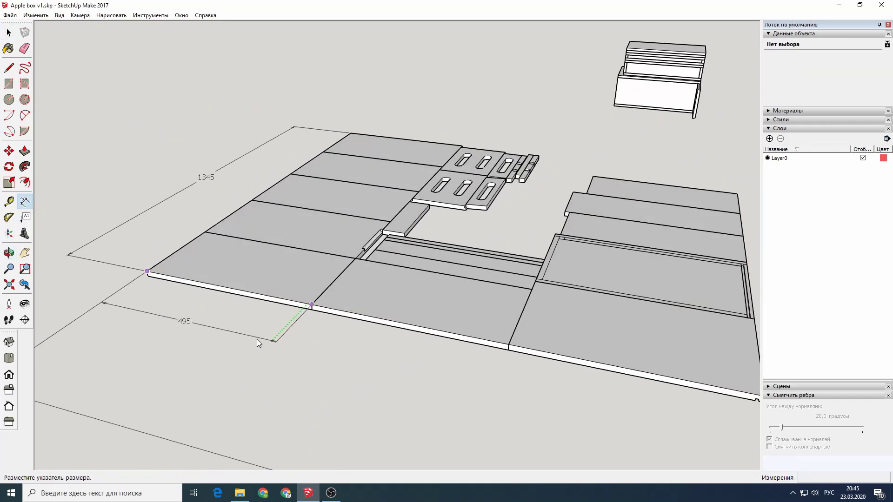
pyautogui.click(257, 343)
pyautogui.scroll(-3, 257, 342)
pyautogui.click(492, 390)
pyautogui.moveTo(491, 390); pyautogui.dragTo(484, 128, button='middle')
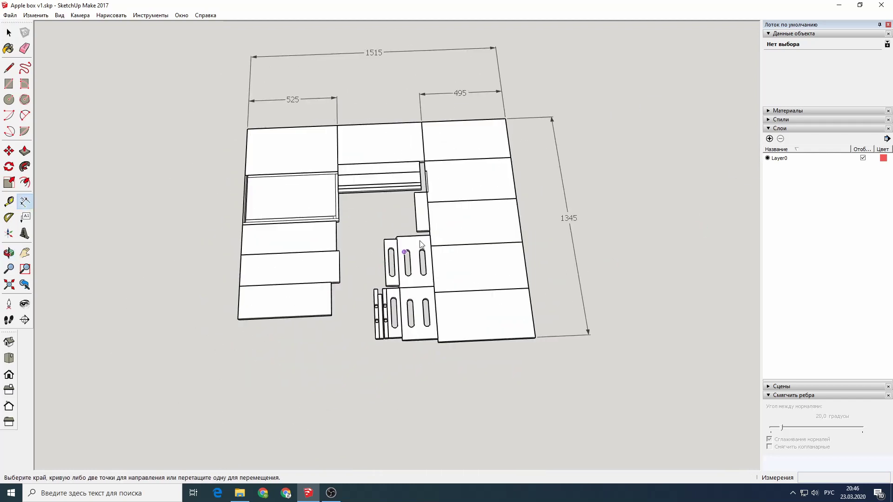
# Move the middle top boards down to the end of the left strip.
pyautogui.click(349, 154)
pyautogui.press('t')
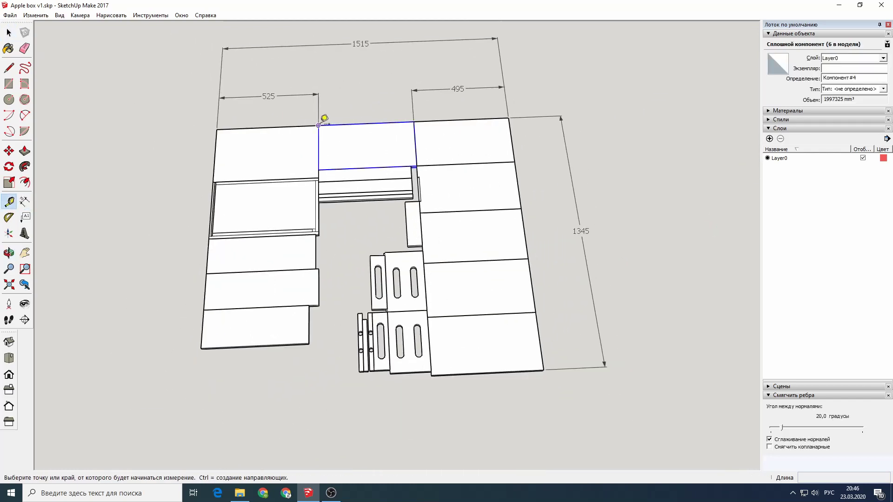
pyautogui.press('m')
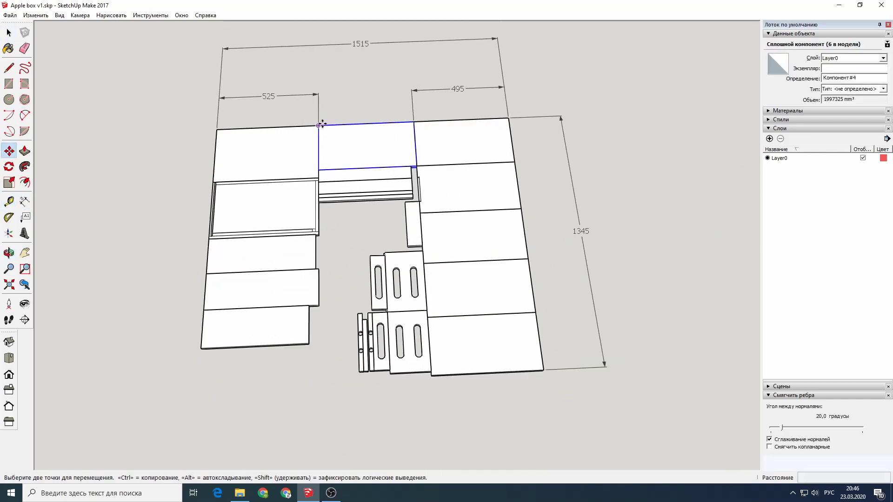
pyautogui.press('m')
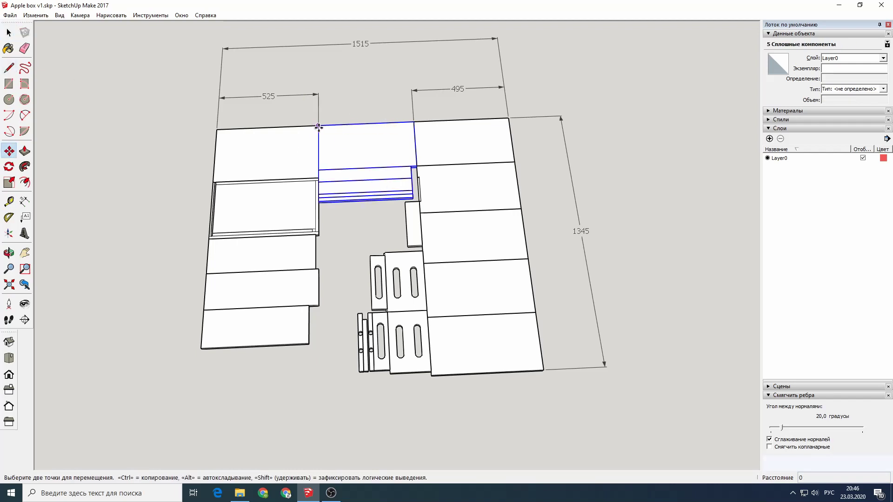
pyautogui.click(319, 125)
pyautogui.click(11, 205)
pyautogui.click(268, 127)
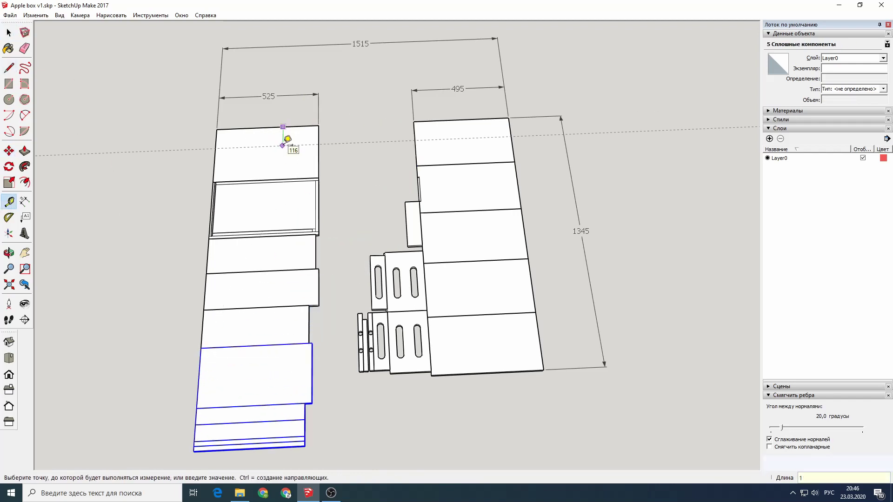
pyautogui.press('space')
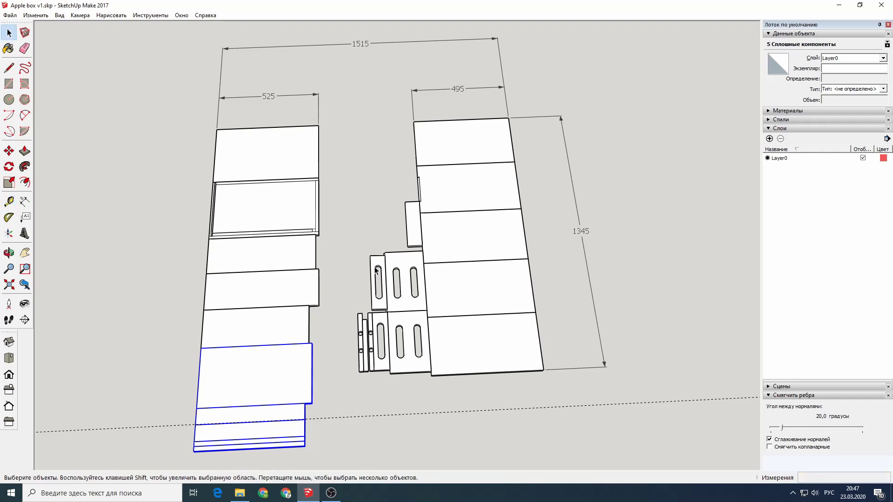
pyautogui.moveTo(323, 110)
pyautogui.mouseDown(button='middle')
pyautogui.moveTo(528, 104)
pyautogui.moveTo(502, 114)
pyautogui.moveTo(511, 62)
pyautogui.moveTo(473, 103)
pyautogui.mouseUp(button='middle')
pyautogui.scroll(3, 304, 168)
pyautogui.scroll(3, 307, 169)
pyautogui.moveTo(307, 168); pyautogui.dragTo(391, 133, button='middle')
pyautogui.scroll(-3, 255, 136)
pyautogui.moveTo(261, 144)
pyautogui.mouseDown(button='middle')
pyautogui.moveTo(273, 144)
pyautogui.moveTo(262, 143)
pyautogui.mouseUp(button='middle')
pyautogui.click(243, 116)
pyautogui.click(36, 15)
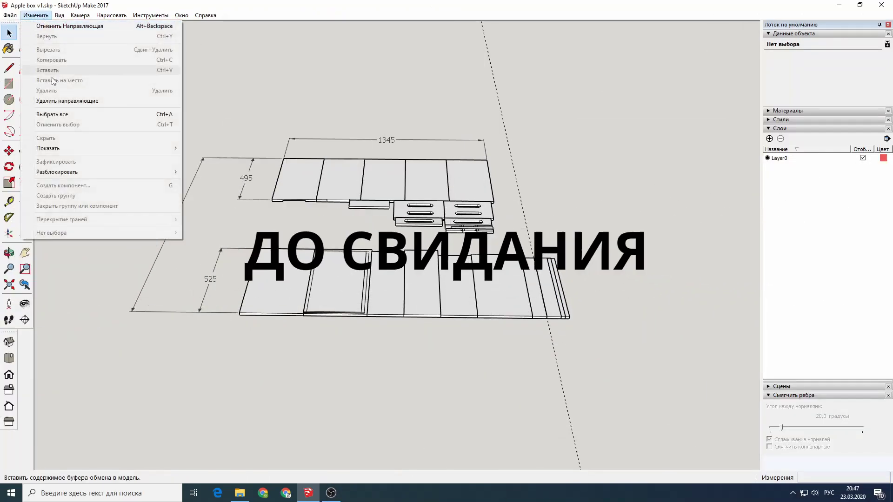
pyautogui.click(273, 91)
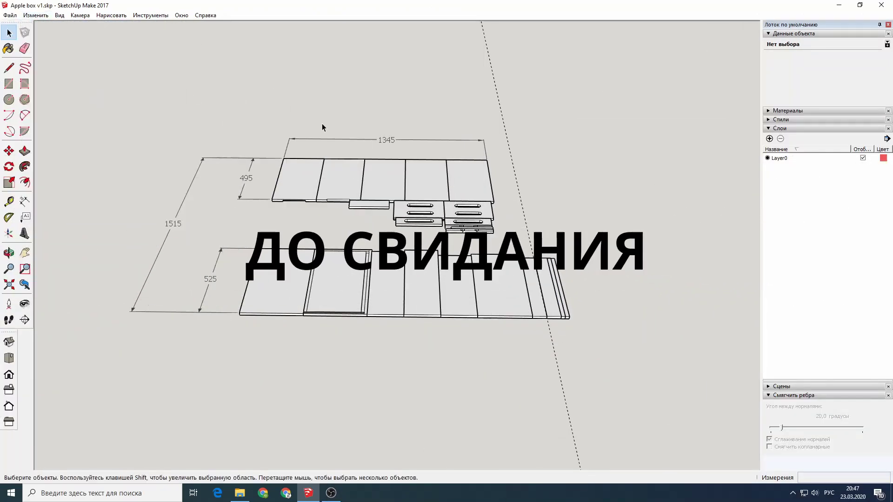
pyautogui.click(10, 15)
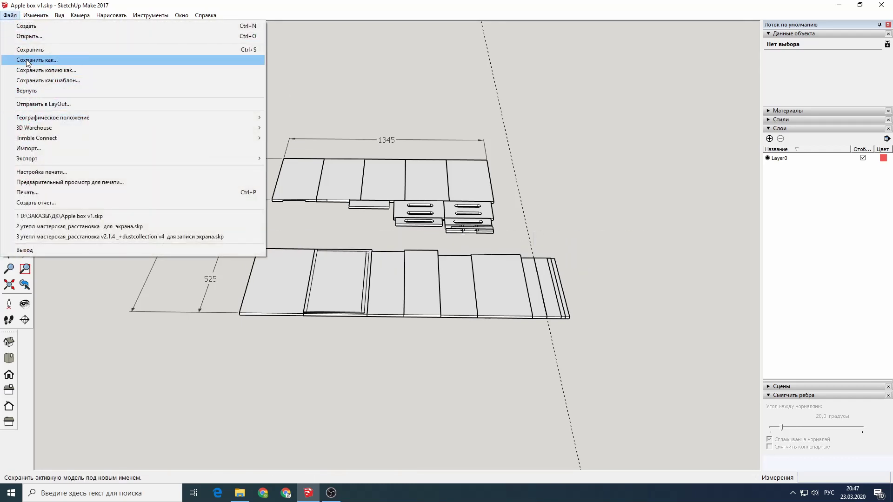
pyautogui.click(28, 49)
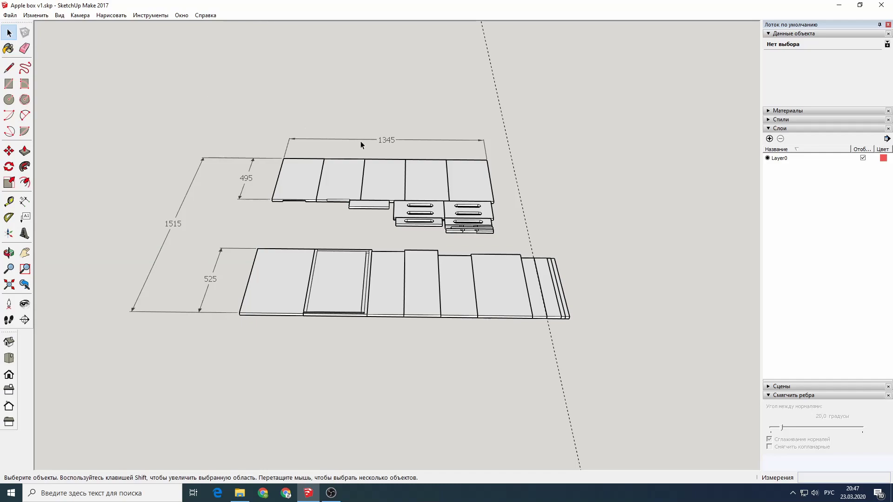